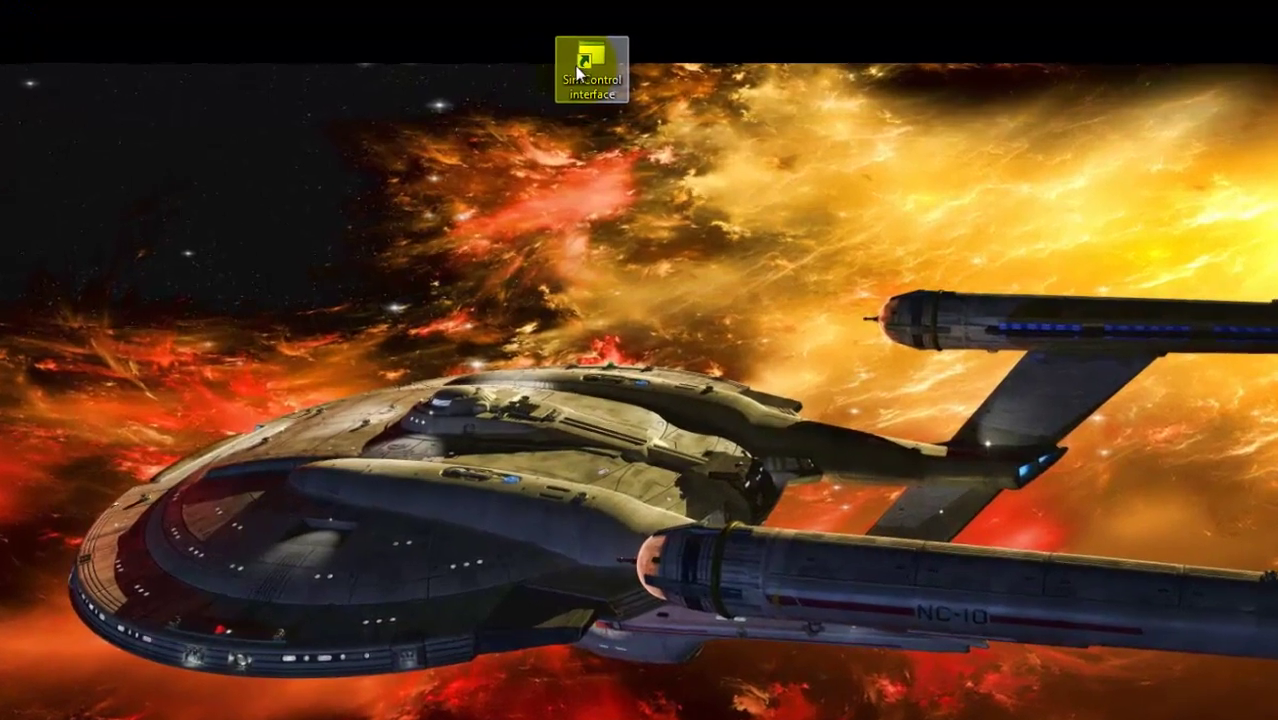
# - Move the SimControl interface shortcut right of centre and try launching it
pyautogui.moveTo(578, 72); pyautogui.dragTo(889, 152)
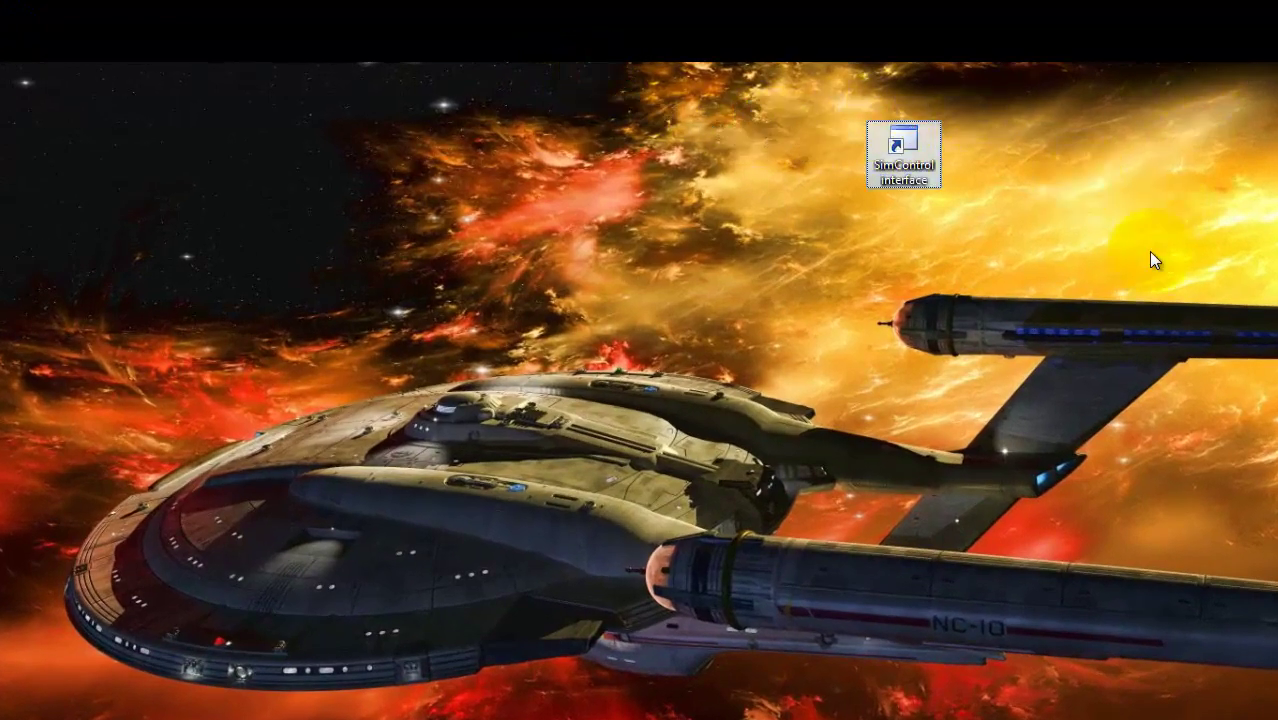
pyautogui.doubleClick(895, 147)
# - Find SimControl interface under RAAFVirtual.org > SCI in the Start menu, then launch it from the desktop
pyautogui.press('super')
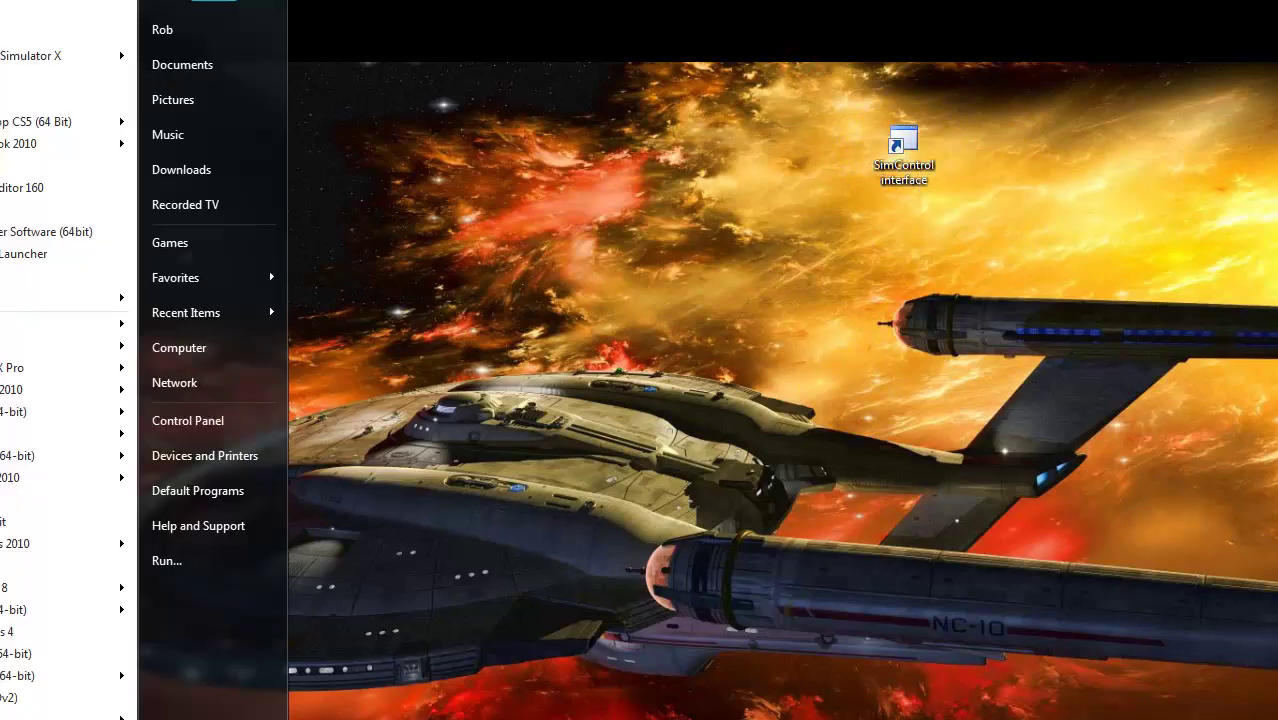
pyautogui.click(2, 715)
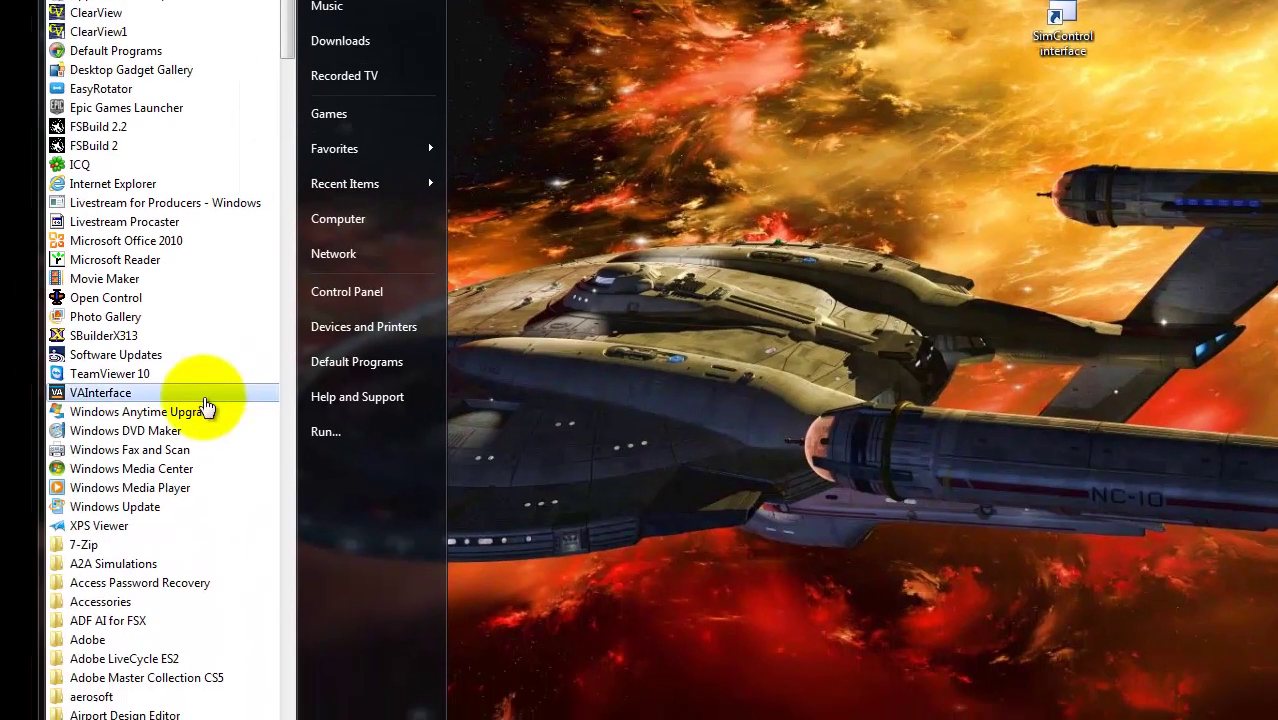
pyautogui.scroll(-15, 2, 521)
pyautogui.scroll(-20, 147, 535)
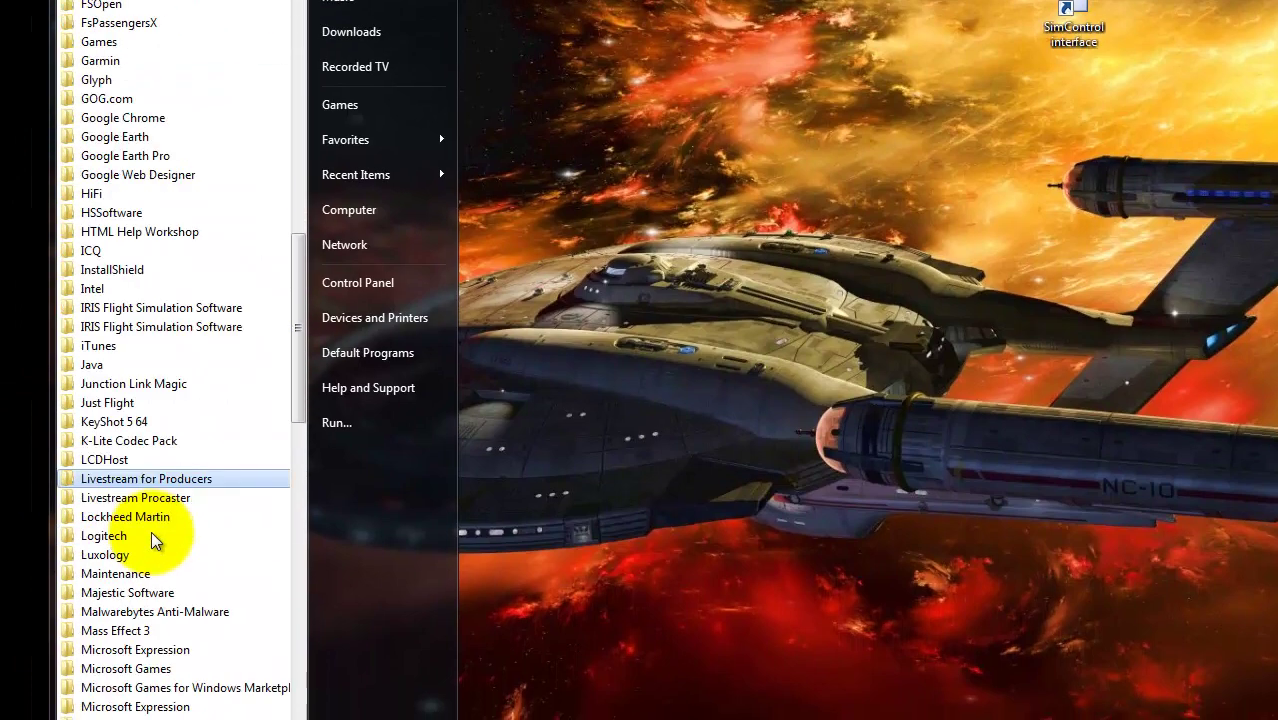
pyautogui.scroll(3, 140, 500)
pyautogui.scroll(-1, 130, 445)
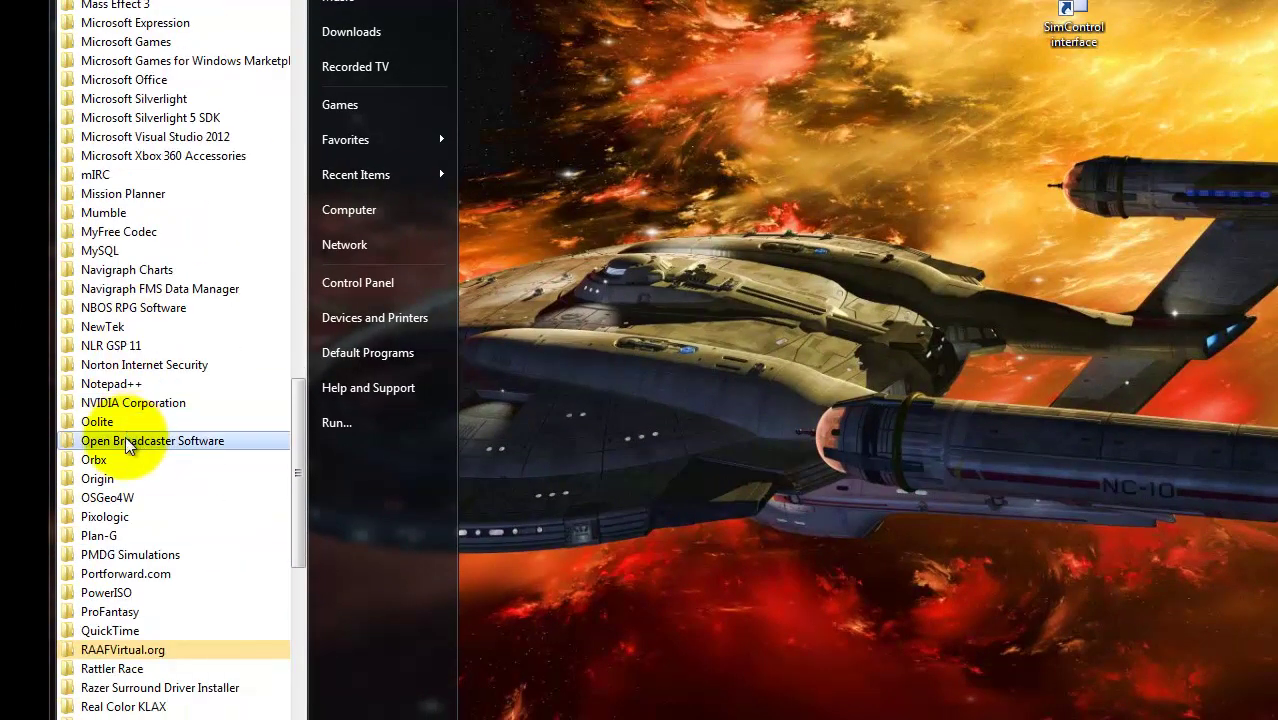
pyautogui.click(133, 652)
pyautogui.click(140, 668)
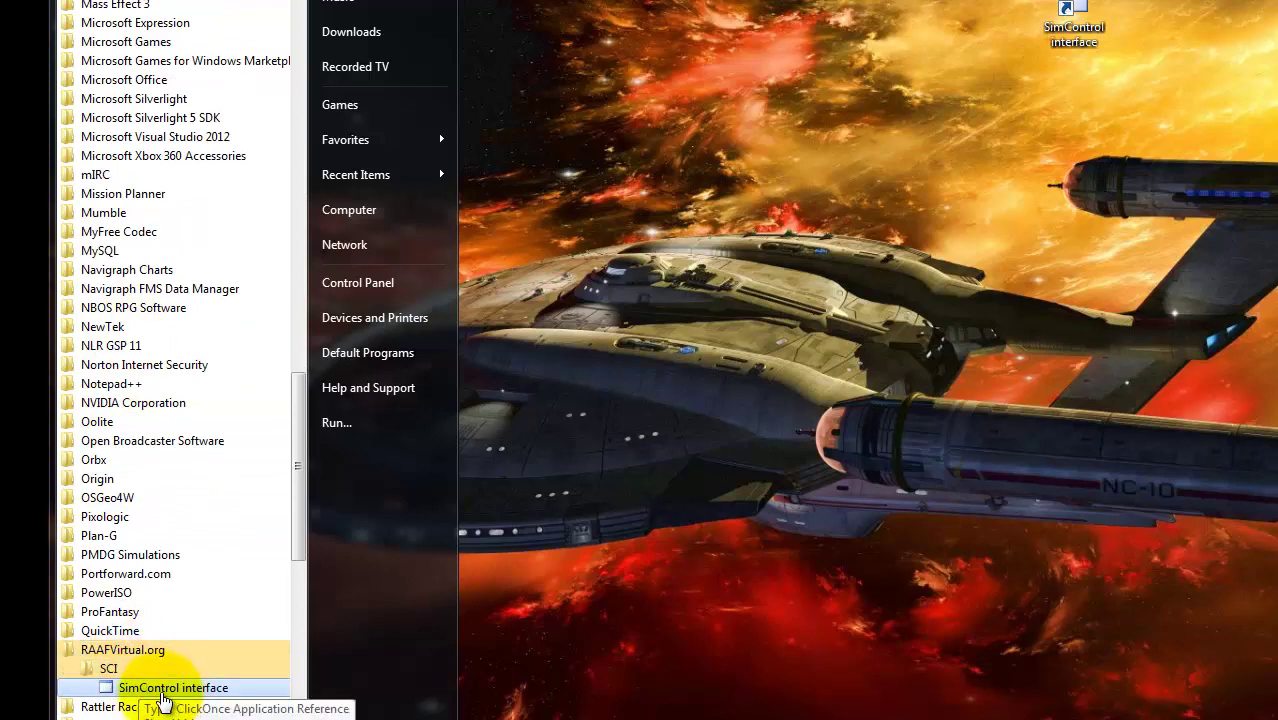
pyautogui.click(1055, 245)
pyautogui.click(1070, 12)
pyautogui.doubleClick(1070, 10)
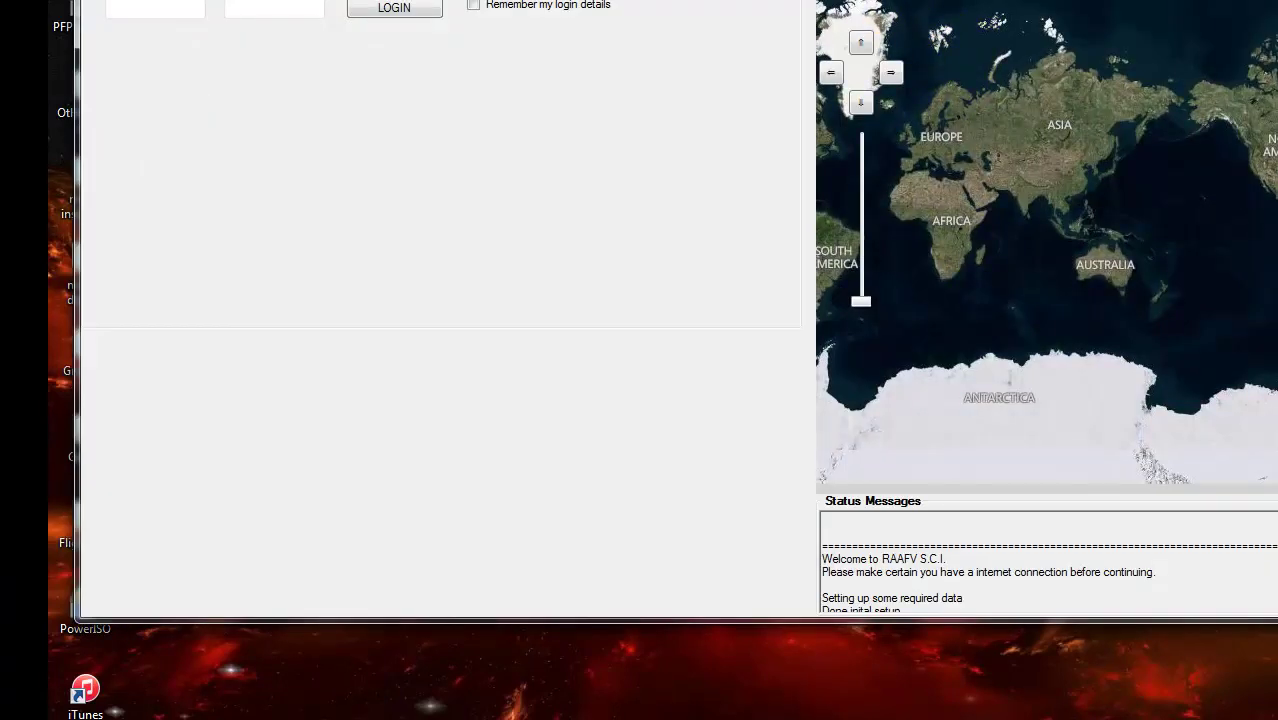
# - Maximize the S.C.I window, then quit the program via File > Quit
pyautogui.click(1078, 114)
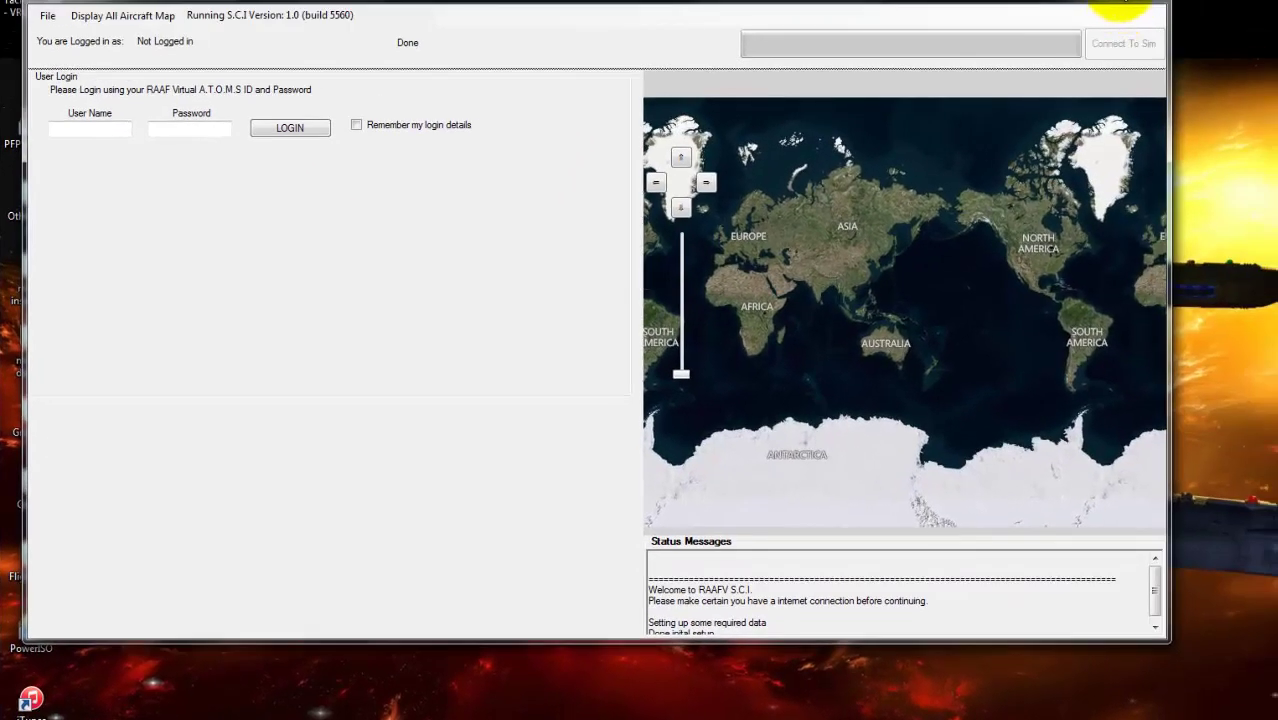
pyautogui.click(1122, 8)
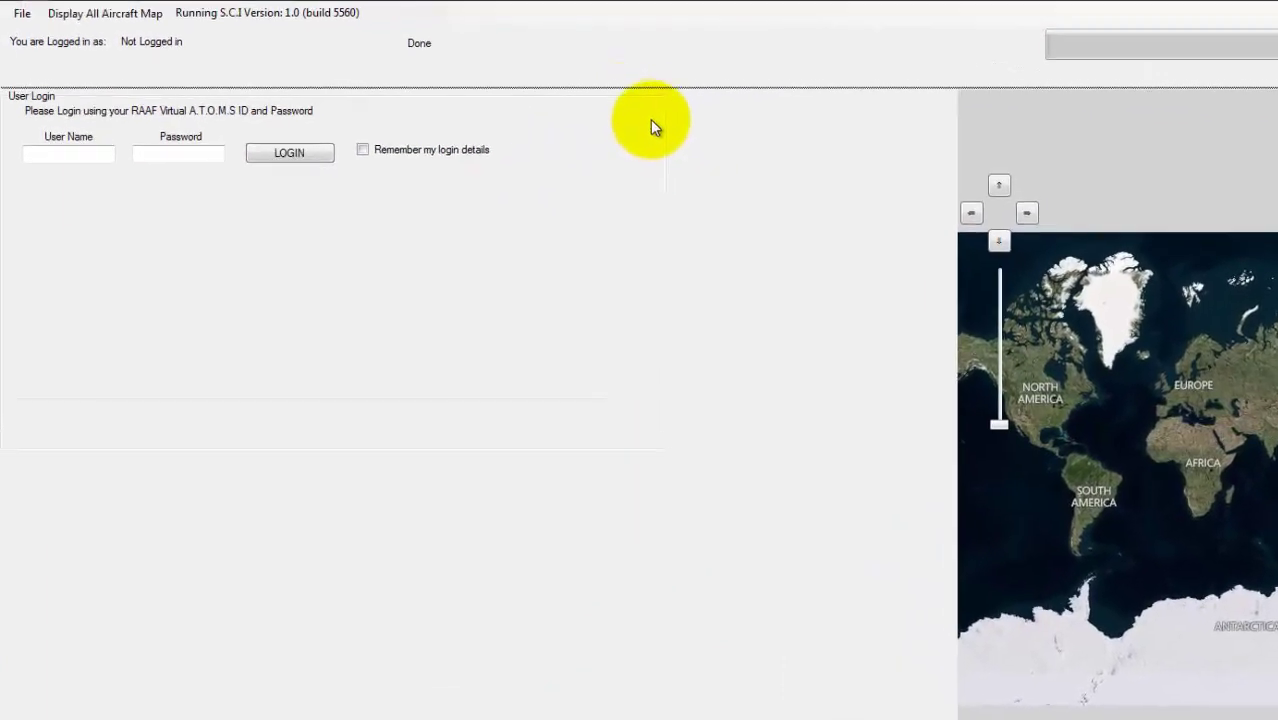
pyautogui.click(12, 38)
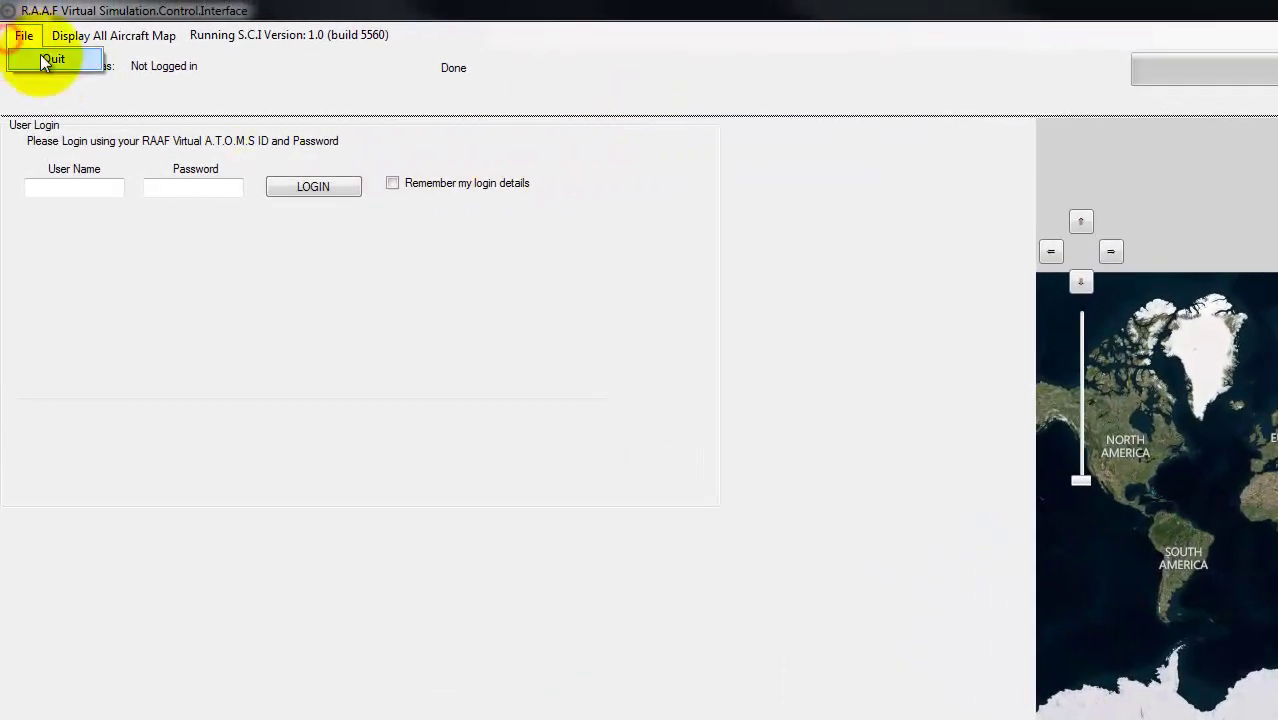
pyautogui.click(50, 60)
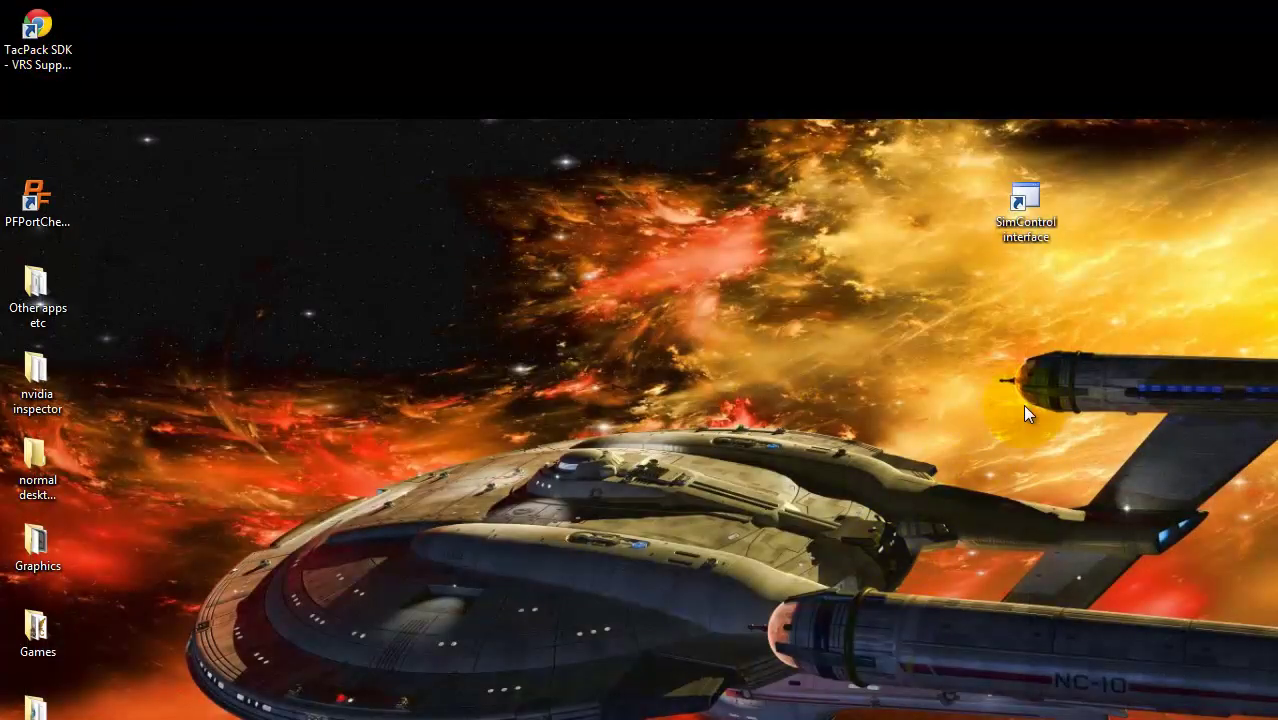
# - Relaunch S.C.I, request the all-aircraft map and dismiss the log-in-first notice
pyautogui.doubleClick(1040, 205)
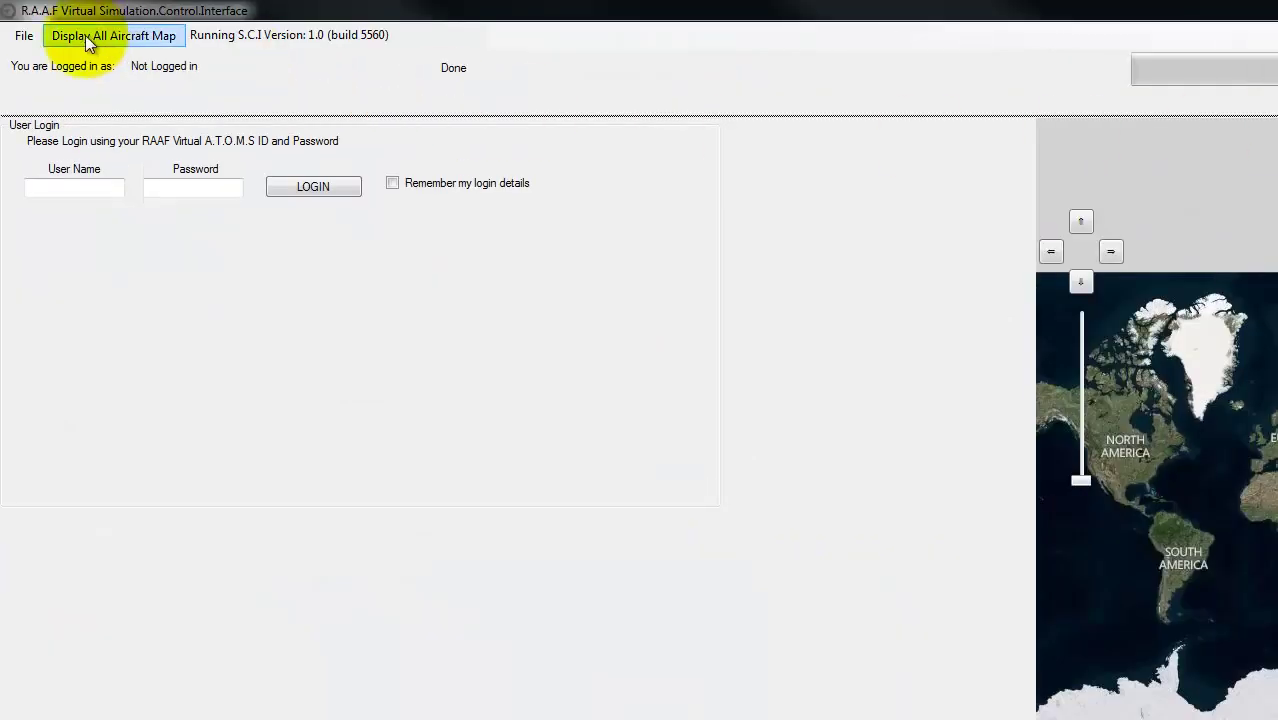
pyautogui.click(83, 34)
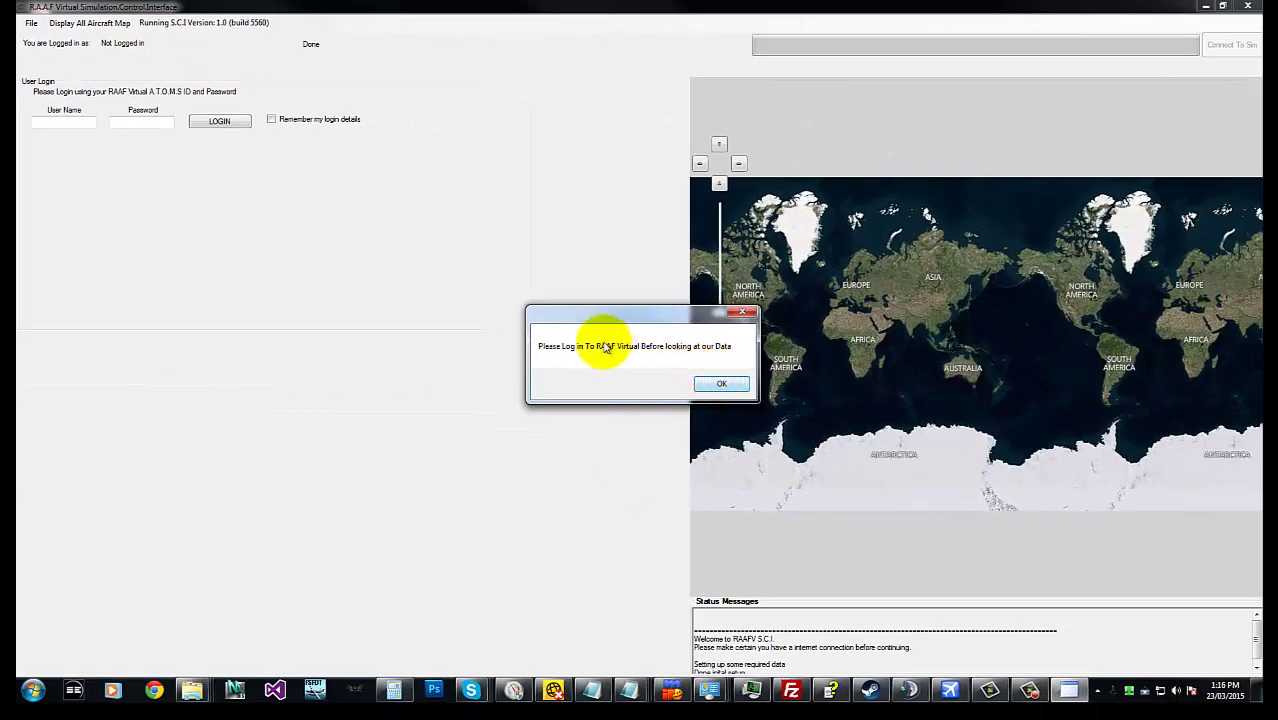
pyautogui.click(721, 384)
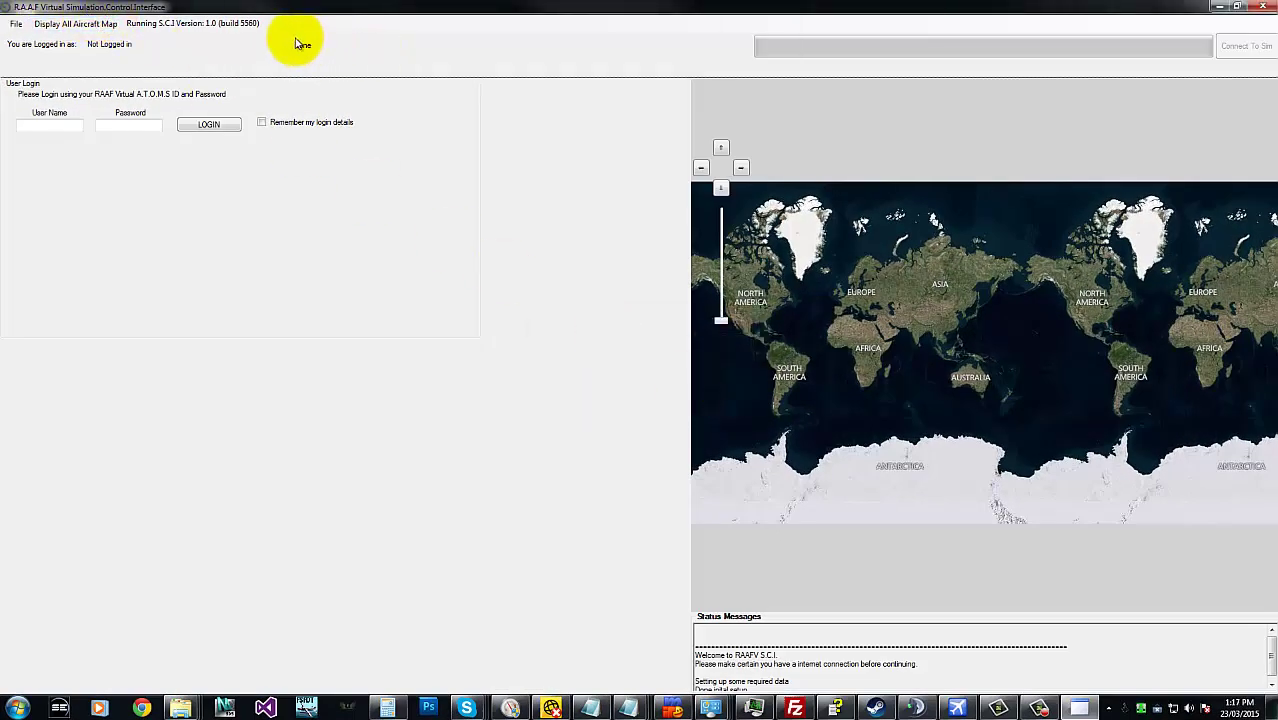
pyautogui.click(218, 24)
pyautogui.moveTo(280, 28); pyautogui.dragTo(126, 29)
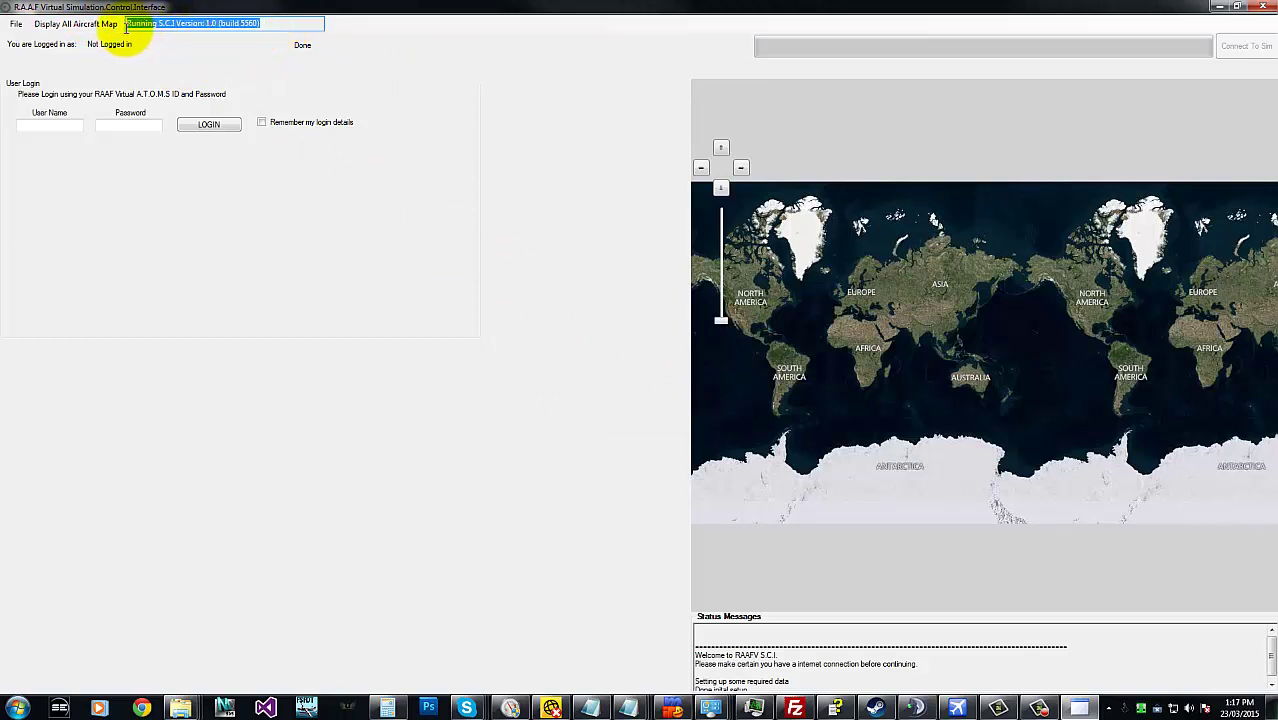
pyautogui.click(271, 27)
pyautogui.click(245, 54)
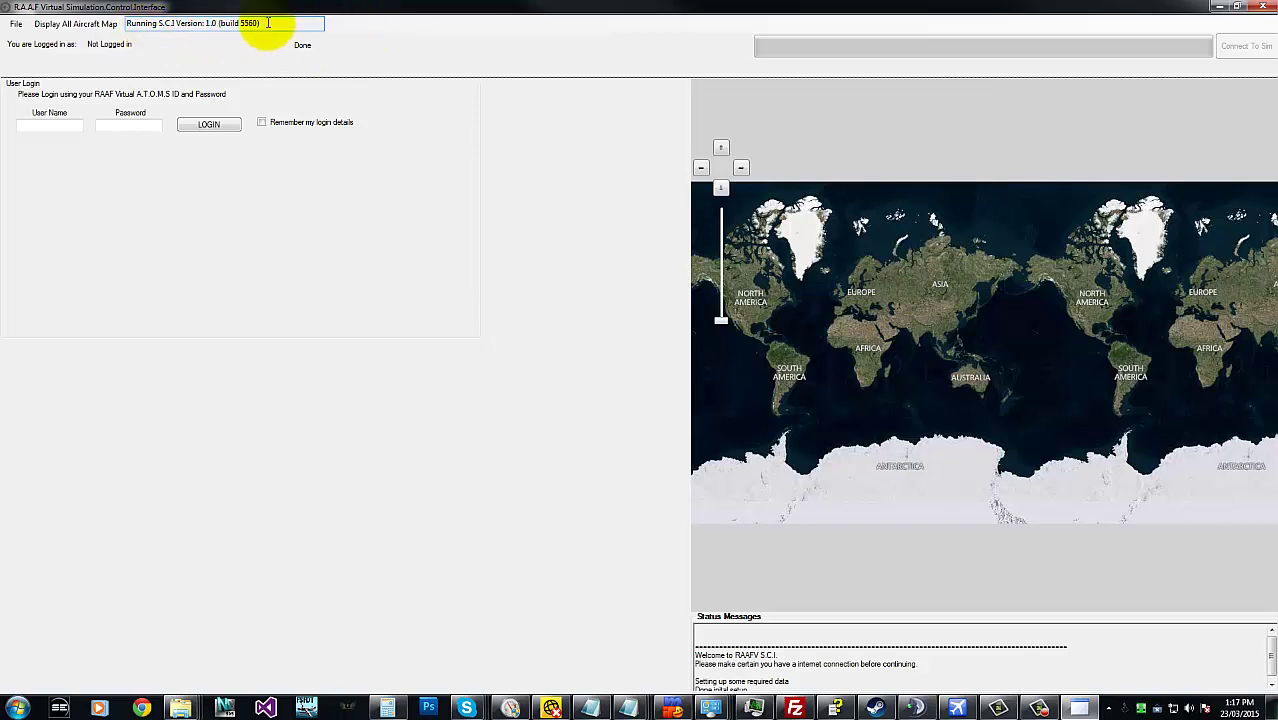
pyautogui.moveTo(269, 23); pyautogui.dragTo(118, 25)
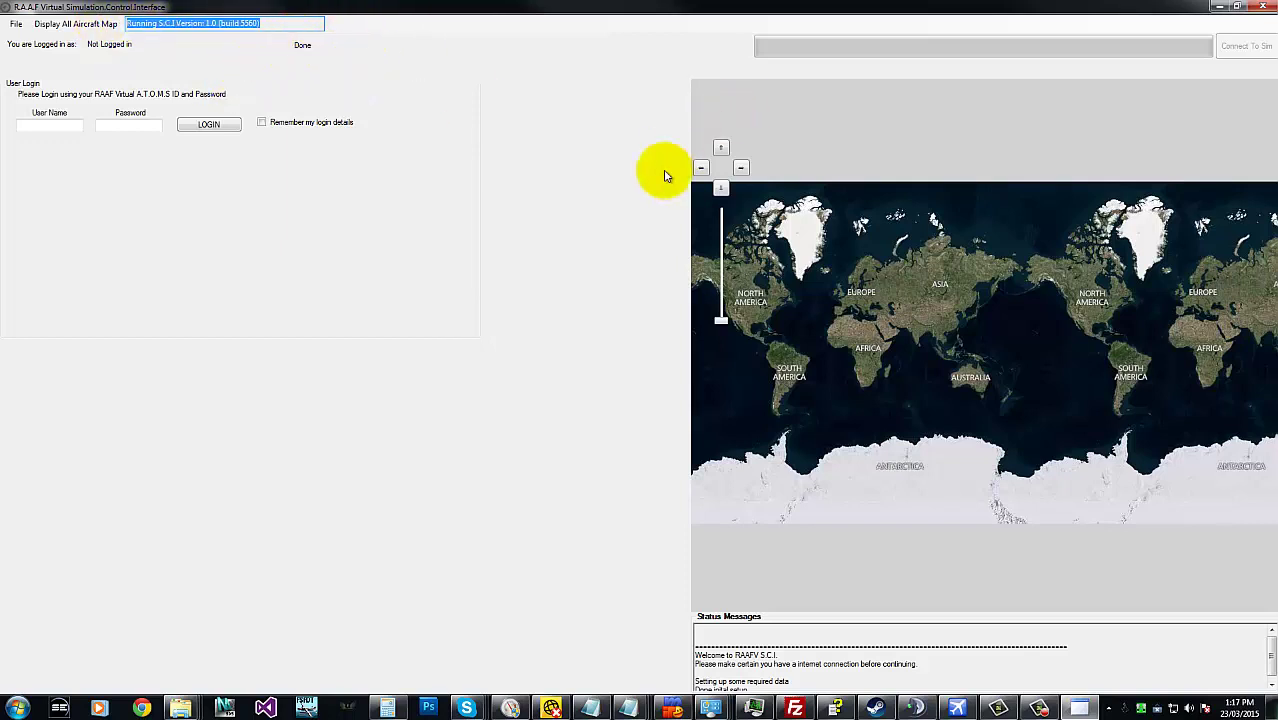
pyautogui.click(240, 55)
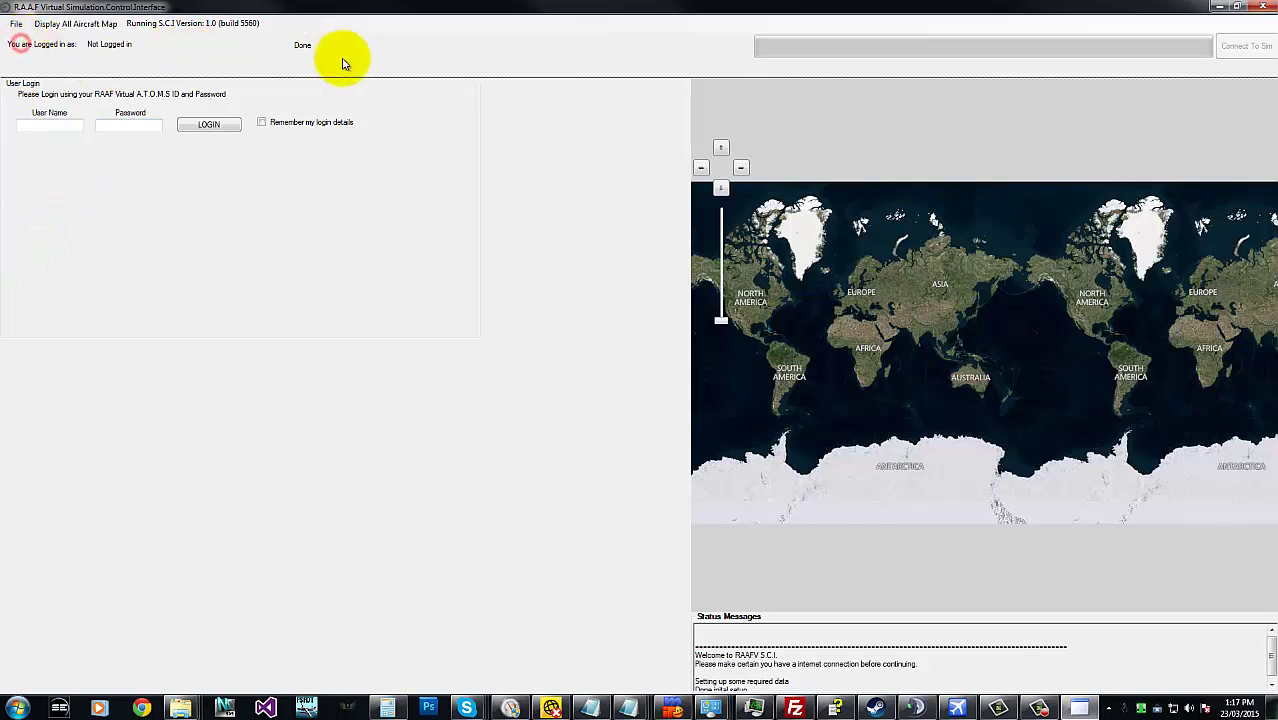
pyautogui.click(288, 44)
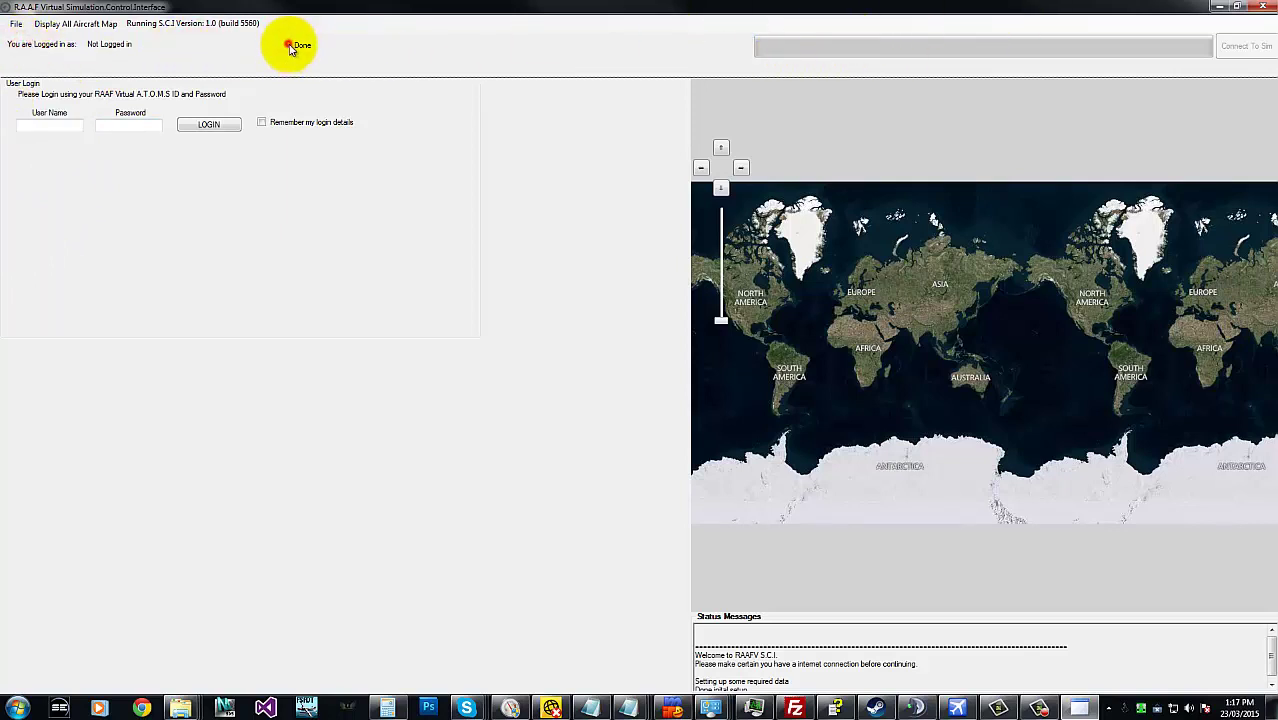
pyautogui.click(1061, 45)
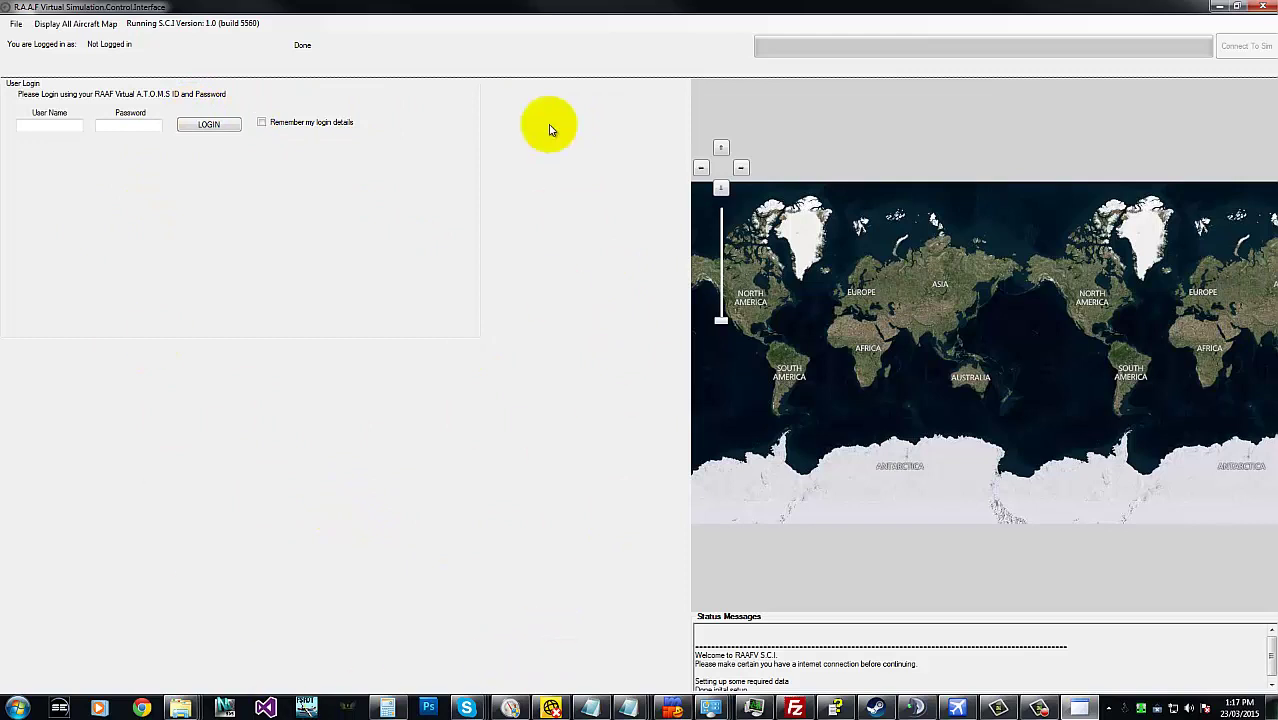
pyautogui.moveTo(1138, 366); pyautogui.dragTo(1164, 294)
pyautogui.moveTo(1085, 385); pyautogui.dragTo(1067, 297)
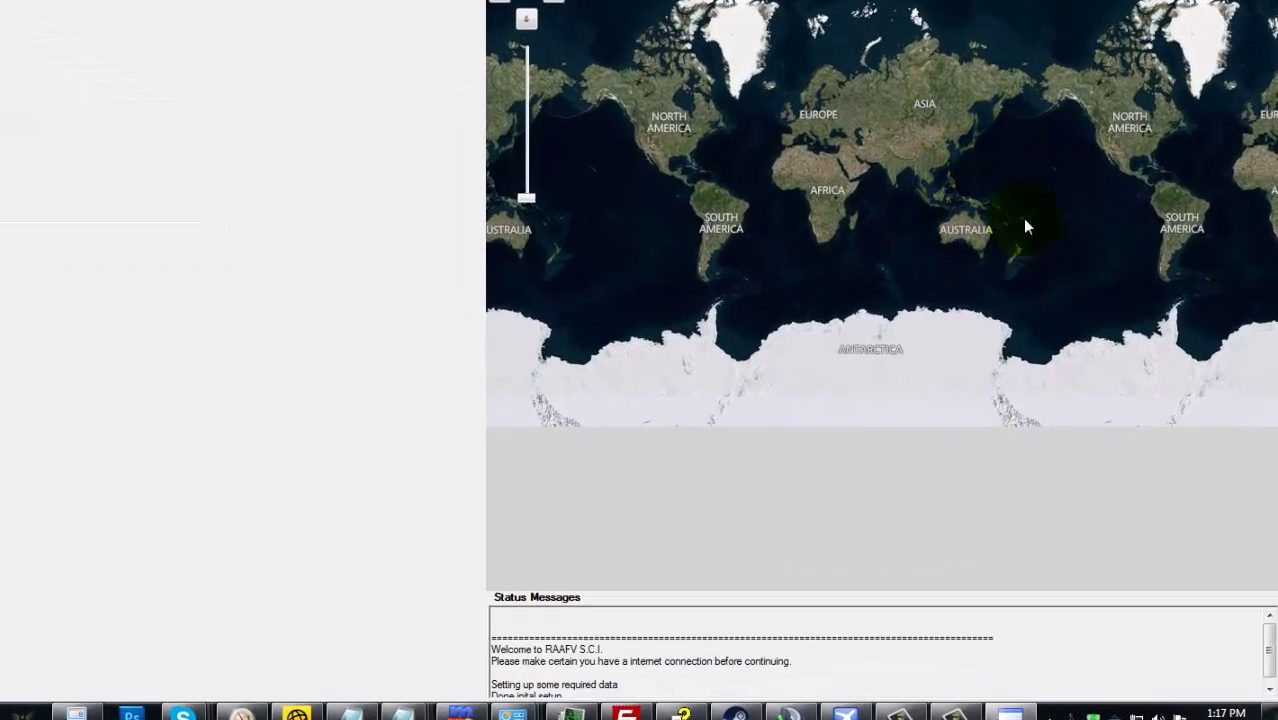
pyautogui.moveTo(1112, 328); pyautogui.dragTo(1084, 385)
pyautogui.moveTo(987, 308); pyautogui.dragTo(1078, 178)
pyautogui.moveTo(742, 660); pyautogui.dragTo(686, 660)
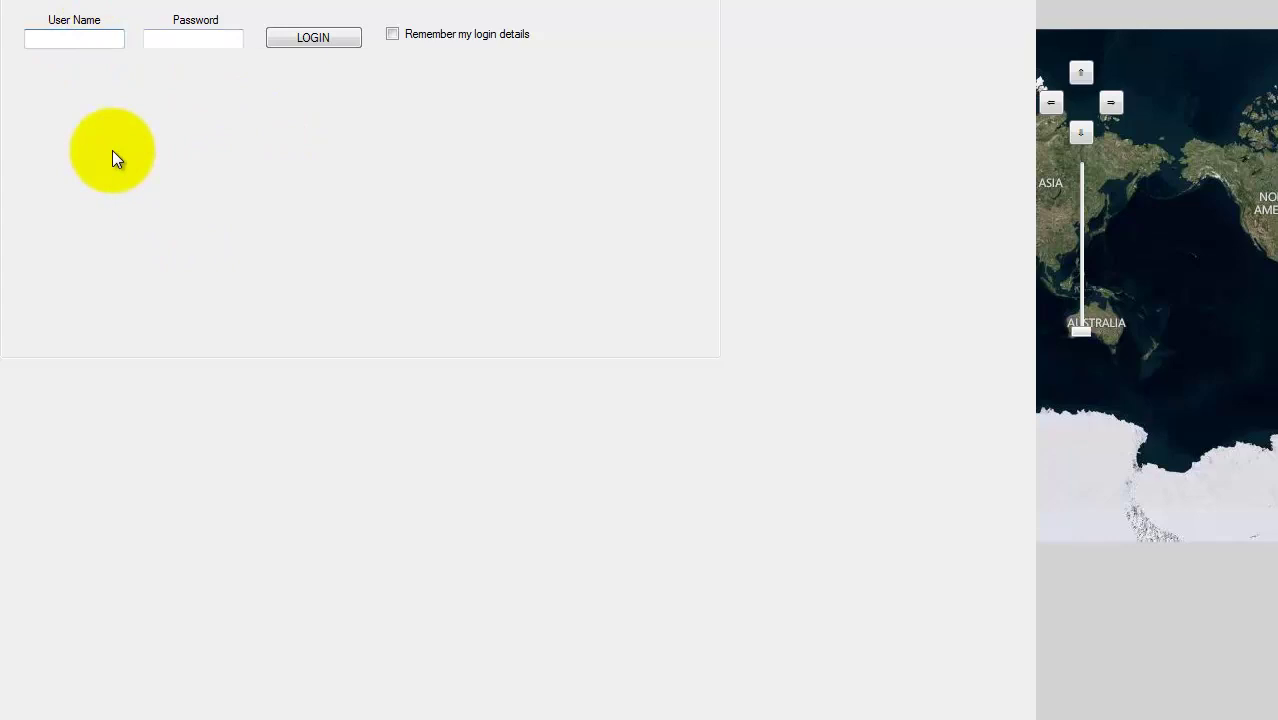
# - Log in with the pilot's user name and password to show pilot details and endorsements
pyautogui.write('raaf99')
pyautogui.press('Tab')
pyautogui.write('••••••••')
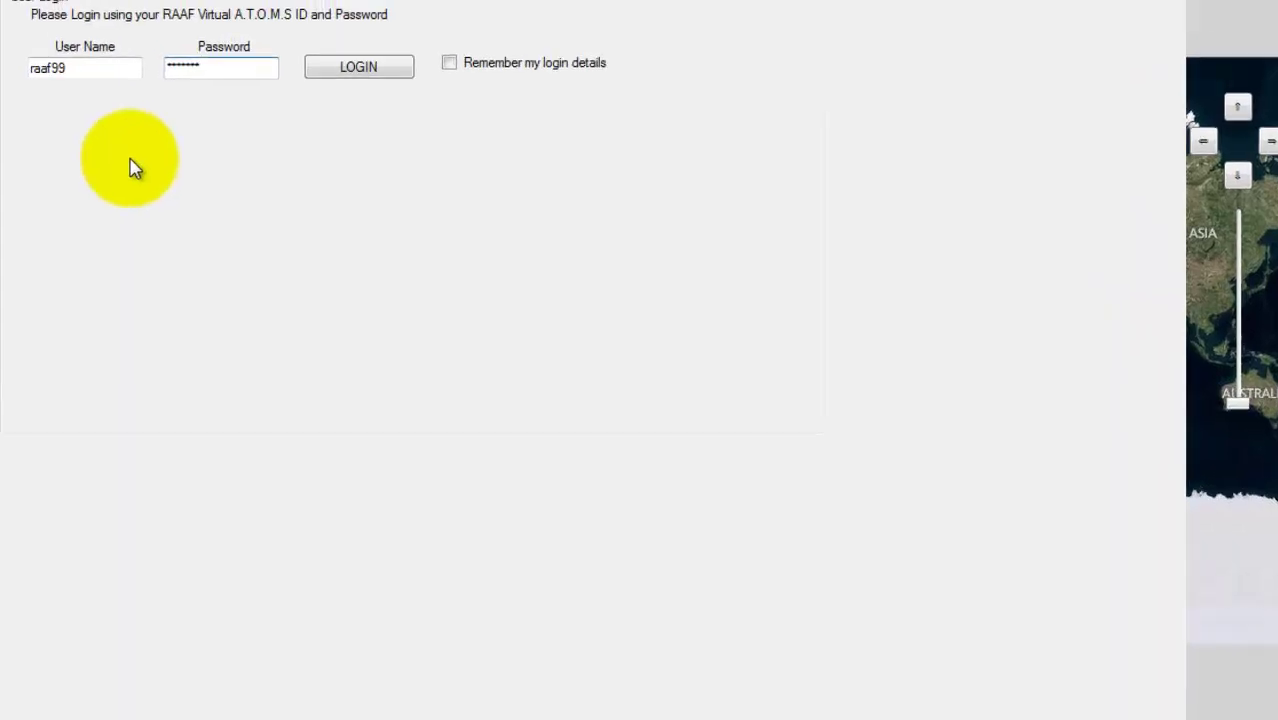
pyautogui.click(372, 61)
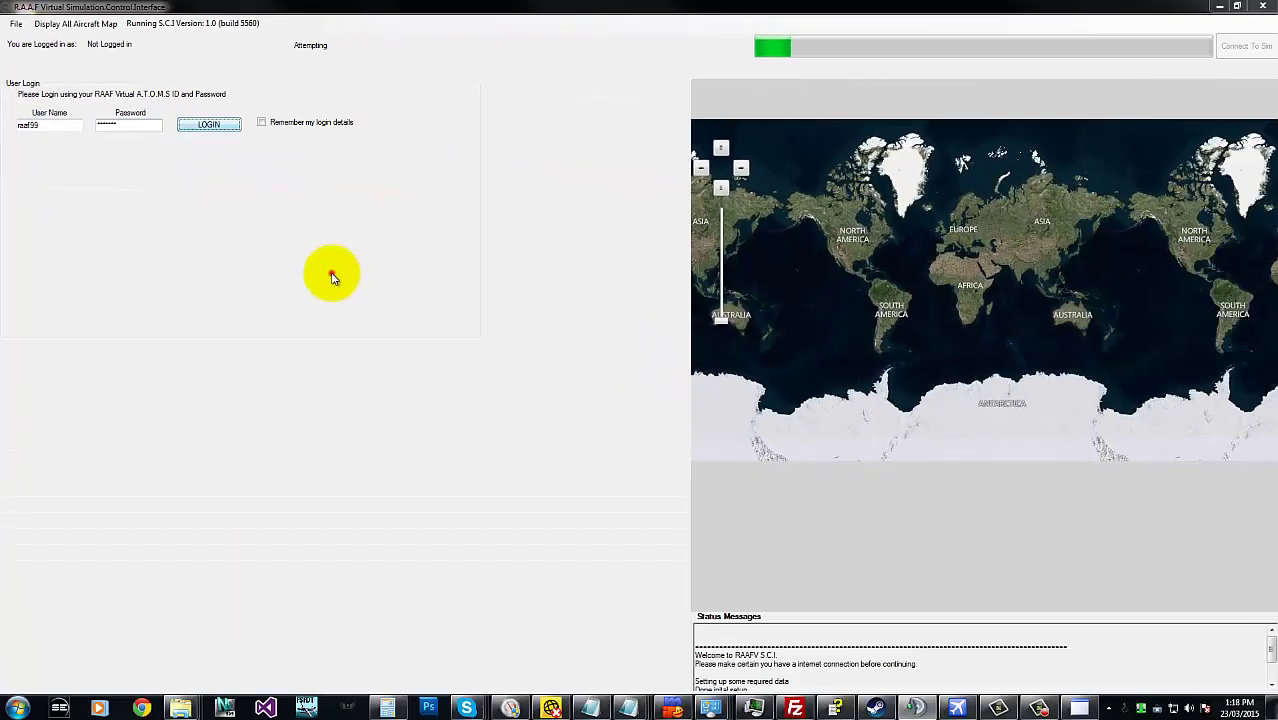
pyautogui.click(926, 630)
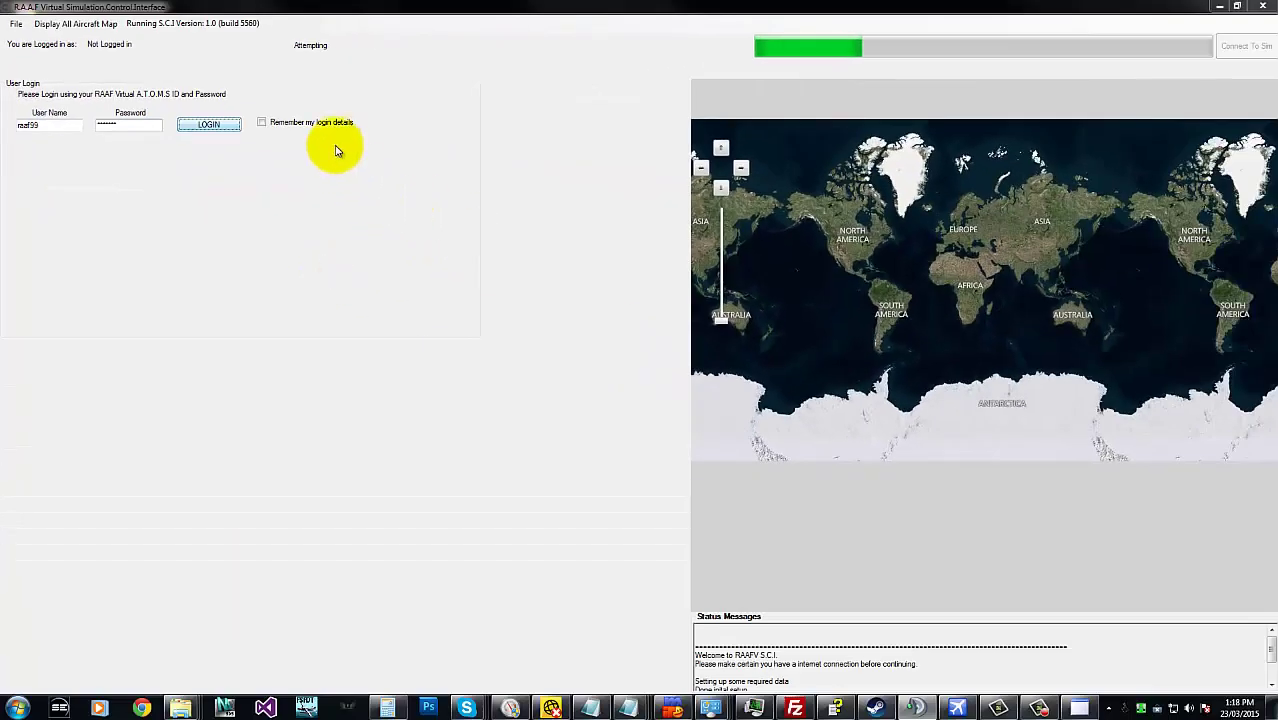
pyautogui.click(287, 124)
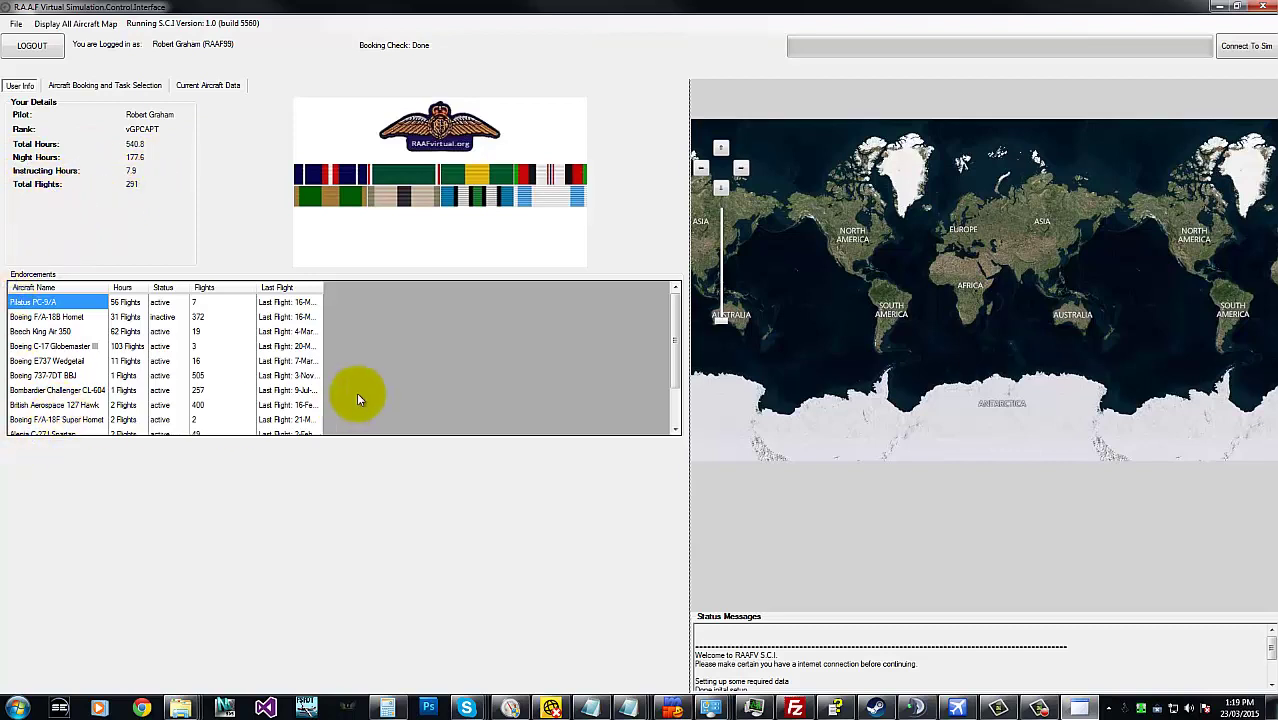
# - Auto-fit the Last Flight column so full dates and days-ago text show
pyautogui.doubleClick(321, 287)
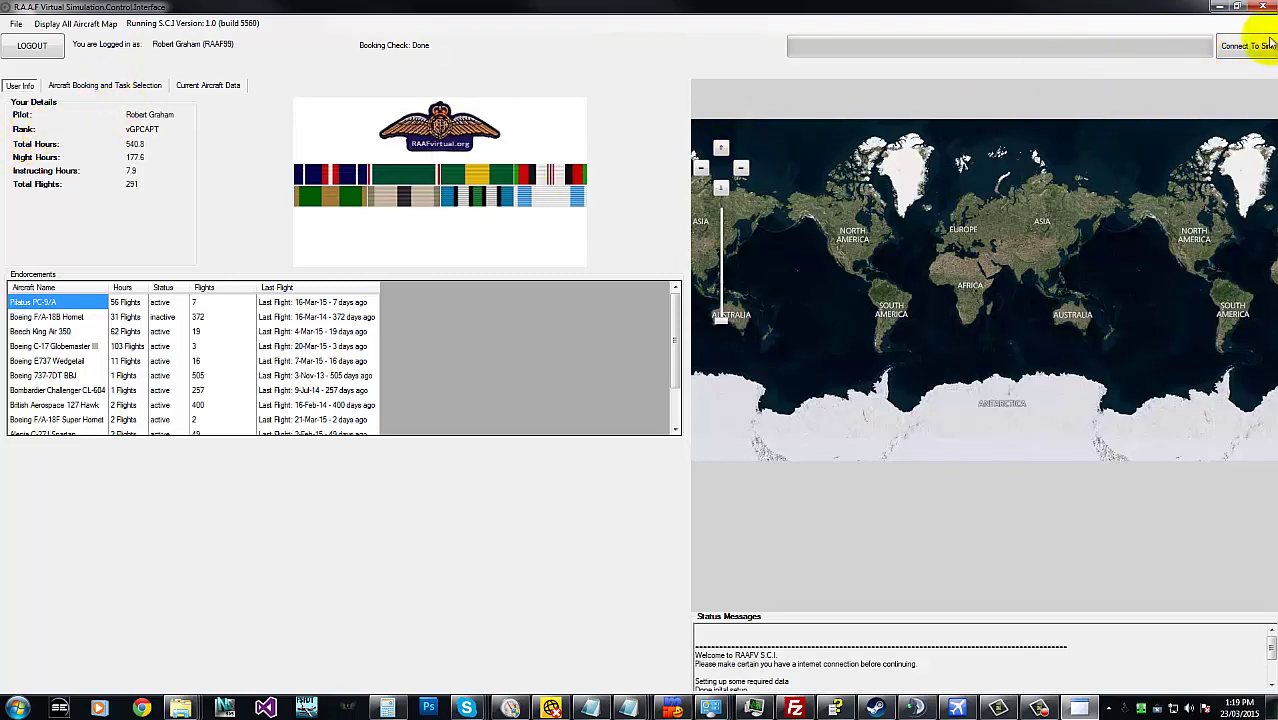
# - Select v36 Squadron on the booking page, showing its Boeing C-17 Globemaster III details
pyautogui.click(96, 87)
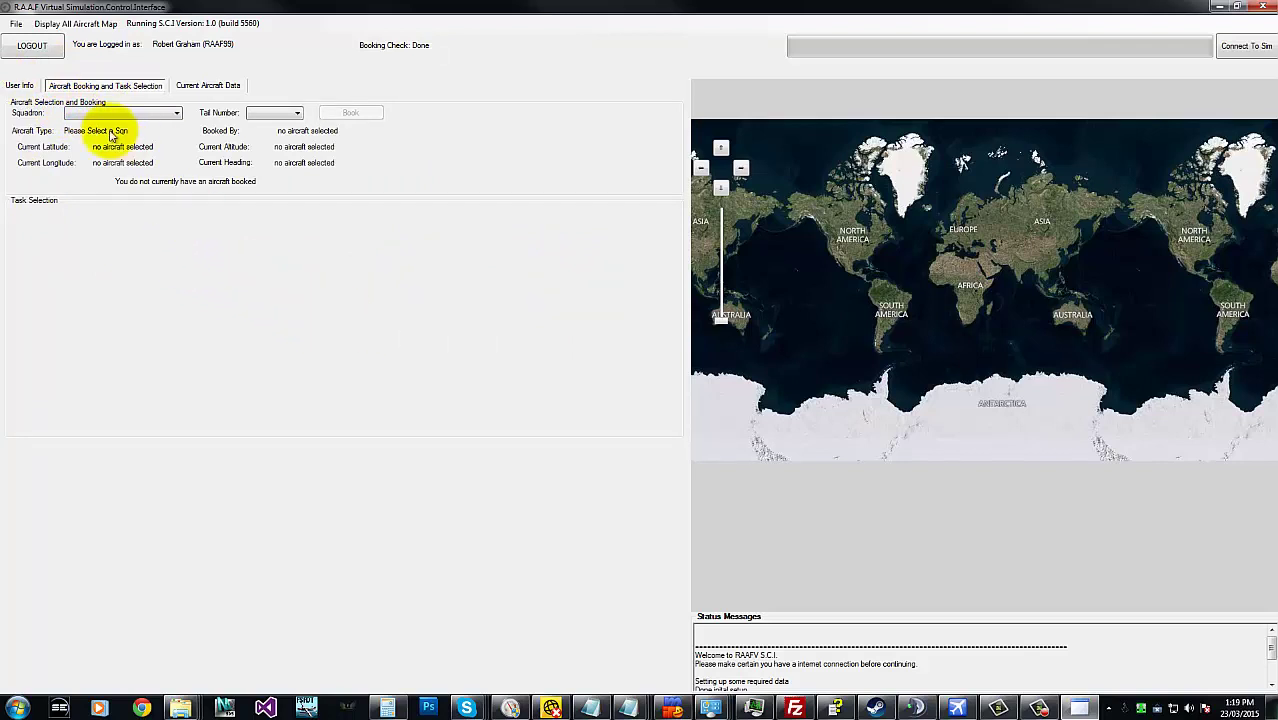
pyautogui.click(143, 118)
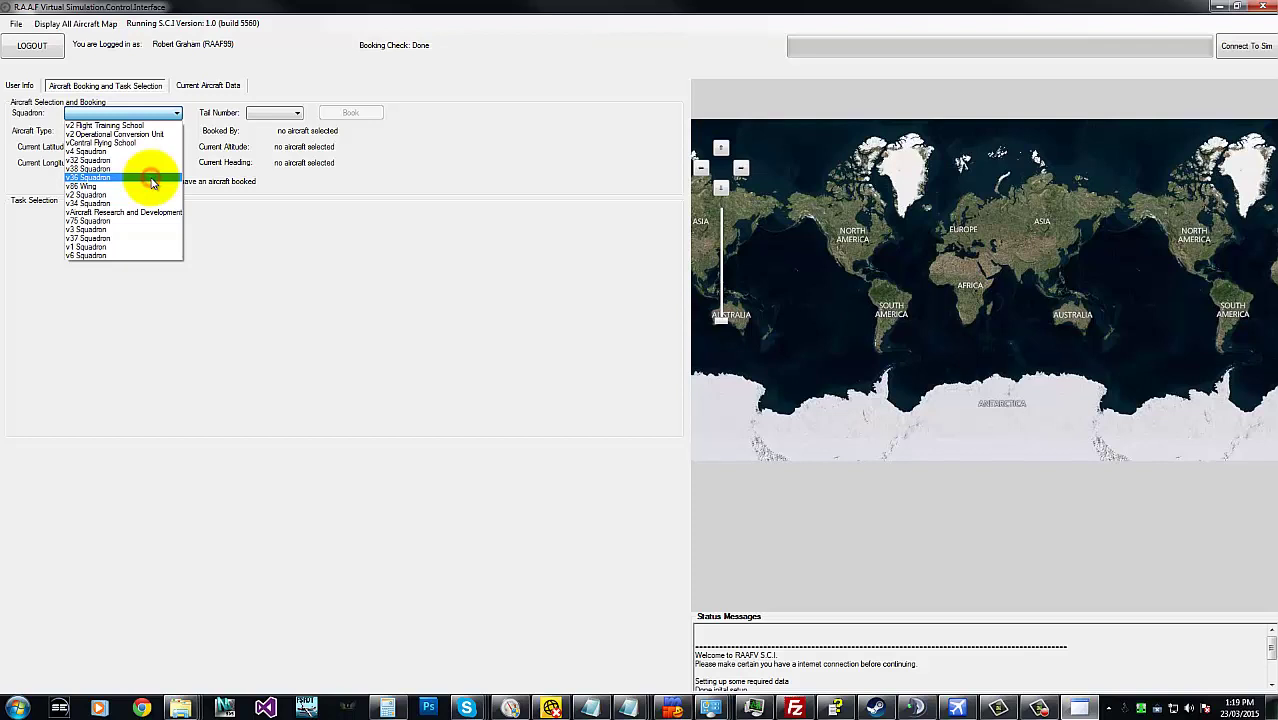
pyautogui.click(152, 178)
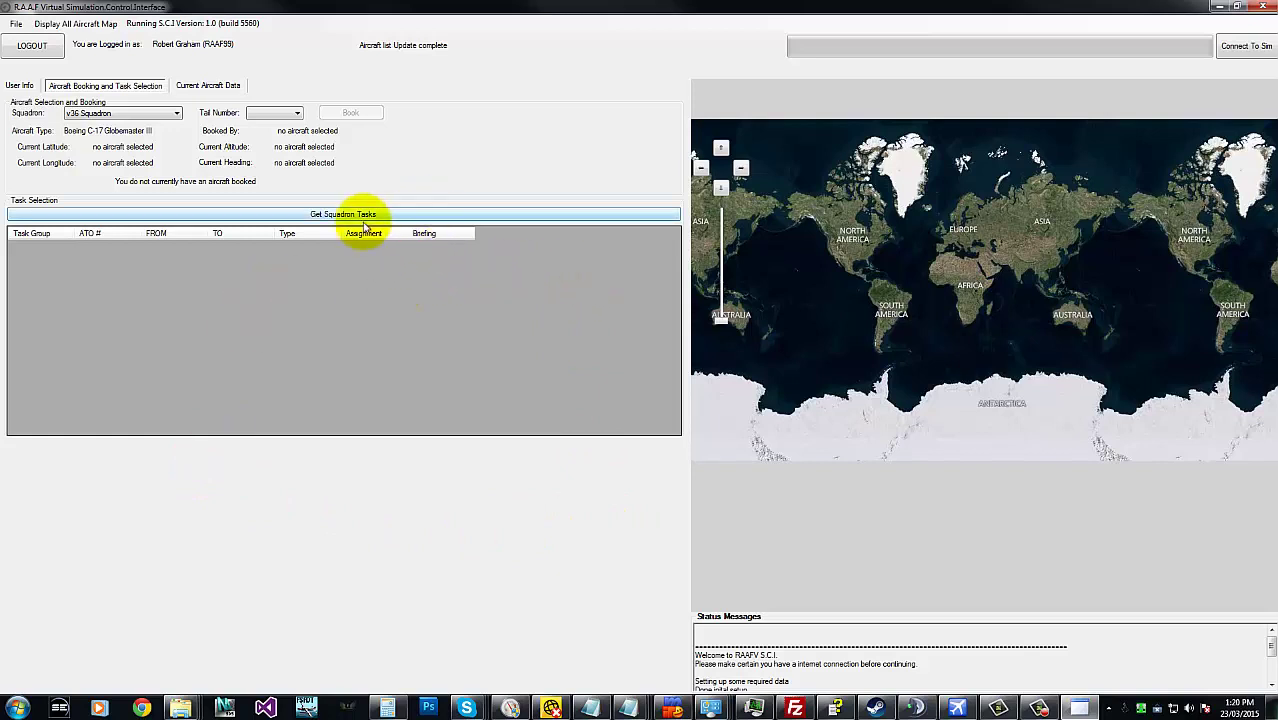
# - Fetch v36 Squadron's tasks, auto-fit the Type column and scroll through the task grid
pyautogui.click(311, 218)
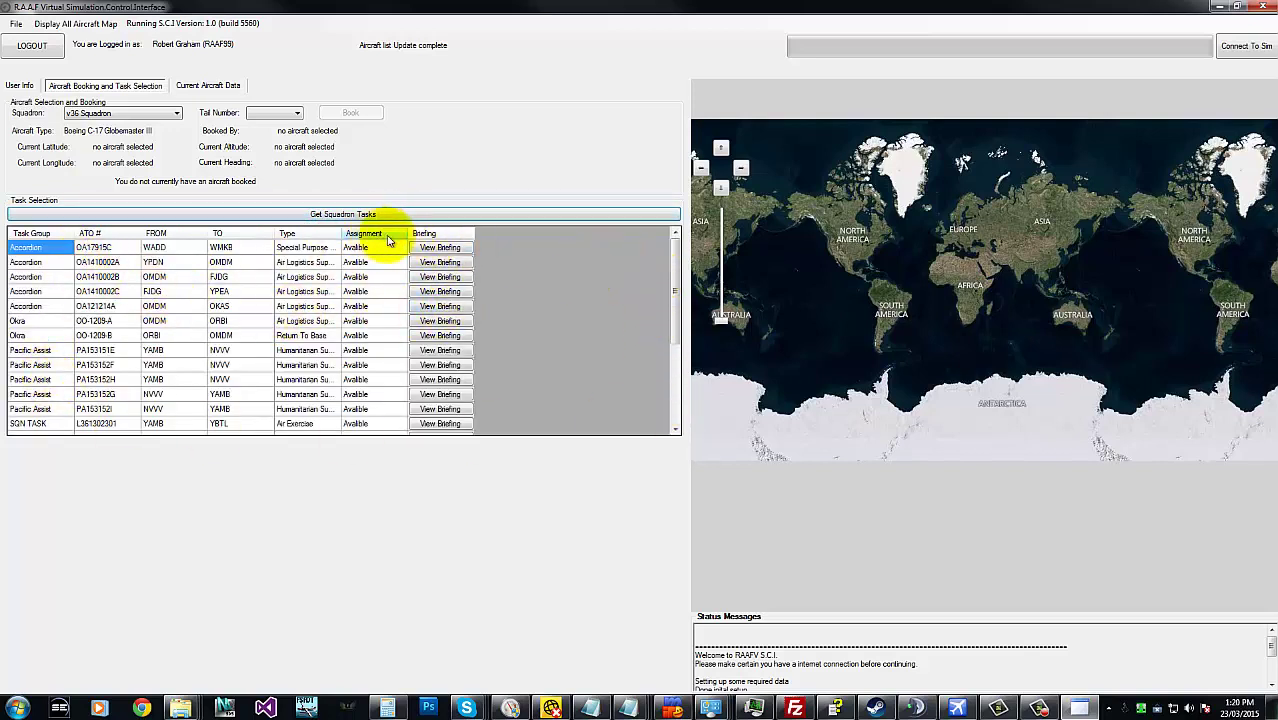
pyautogui.doubleClick(338, 234)
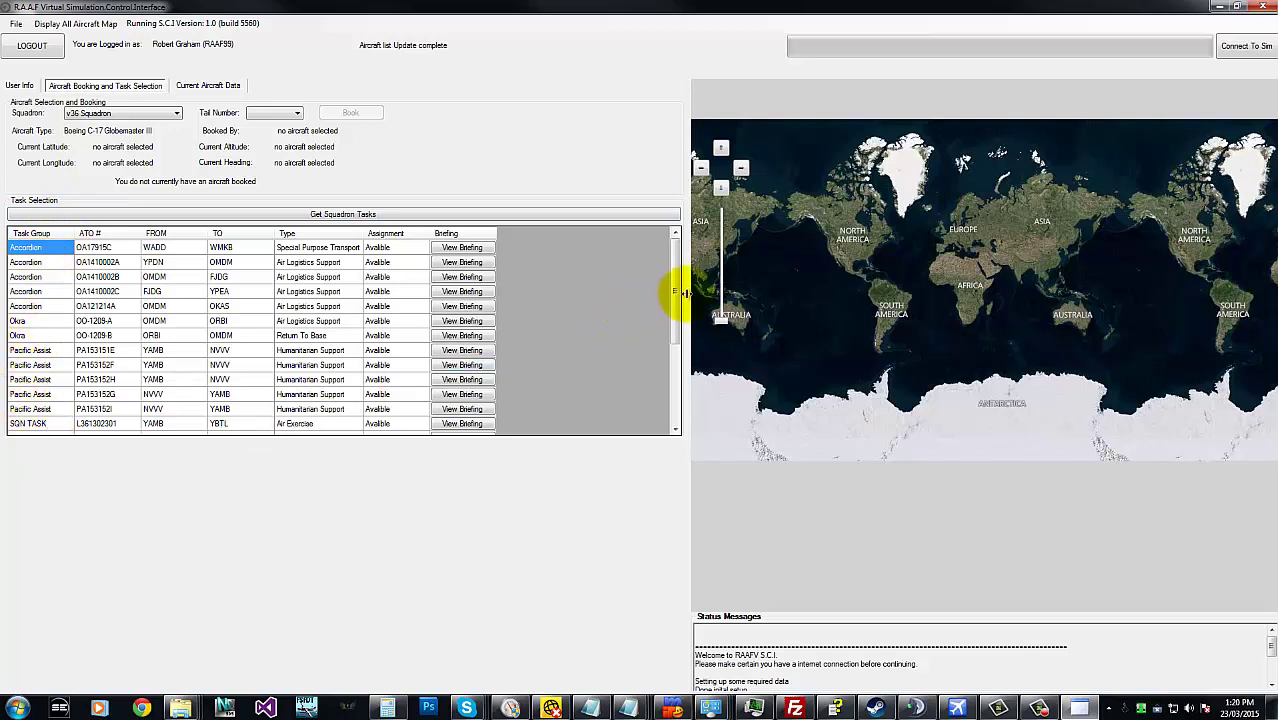
pyautogui.moveTo(676, 292); pyautogui.dragTo(687, 385)
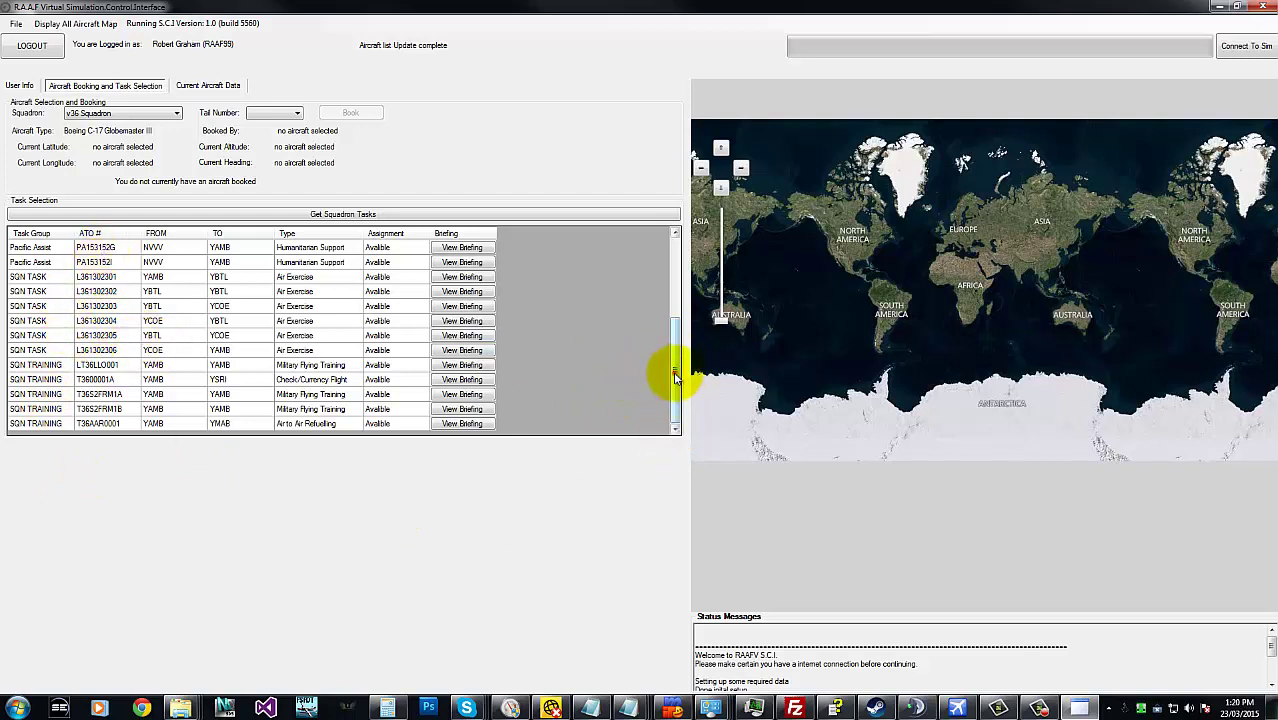
pyautogui.moveTo(675, 378); pyautogui.dragTo(676, 251)
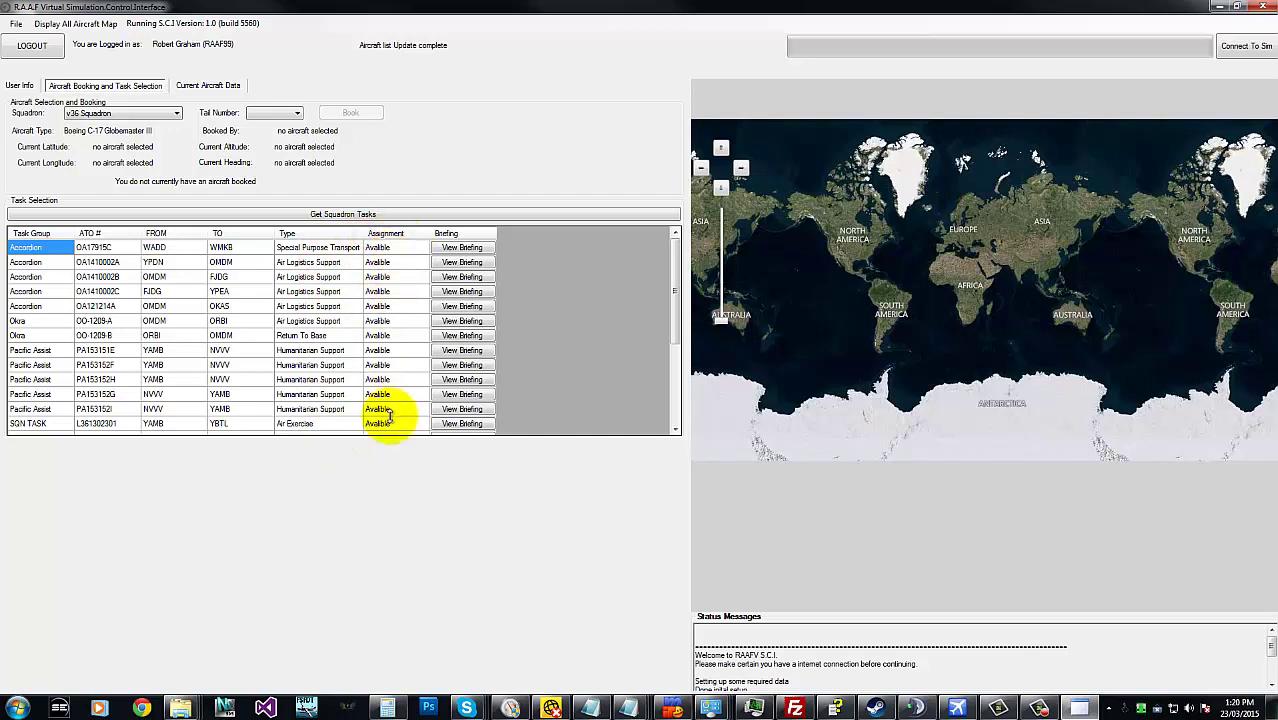
pyautogui.moveTo(673, 271)
pyautogui.mouseDown()
pyautogui.moveTo(665, 343)
pyautogui.moveTo(665, 247)
pyautogui.mouseUp()
pyautogui.moveTo(676, 294); pyautogui.dragTo(676, 322)
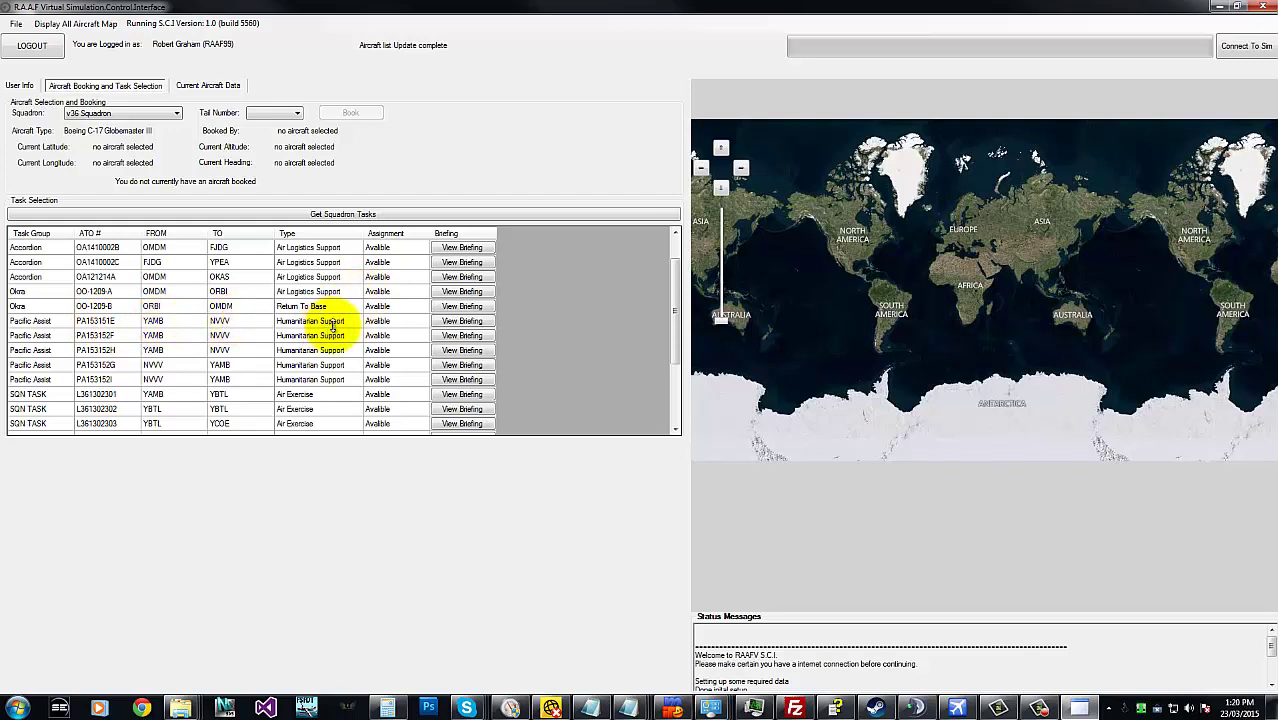
# - Open the PA153151E briefing (YAMB to NVVV) and move it over the map
pyautogui.click(479, 323)
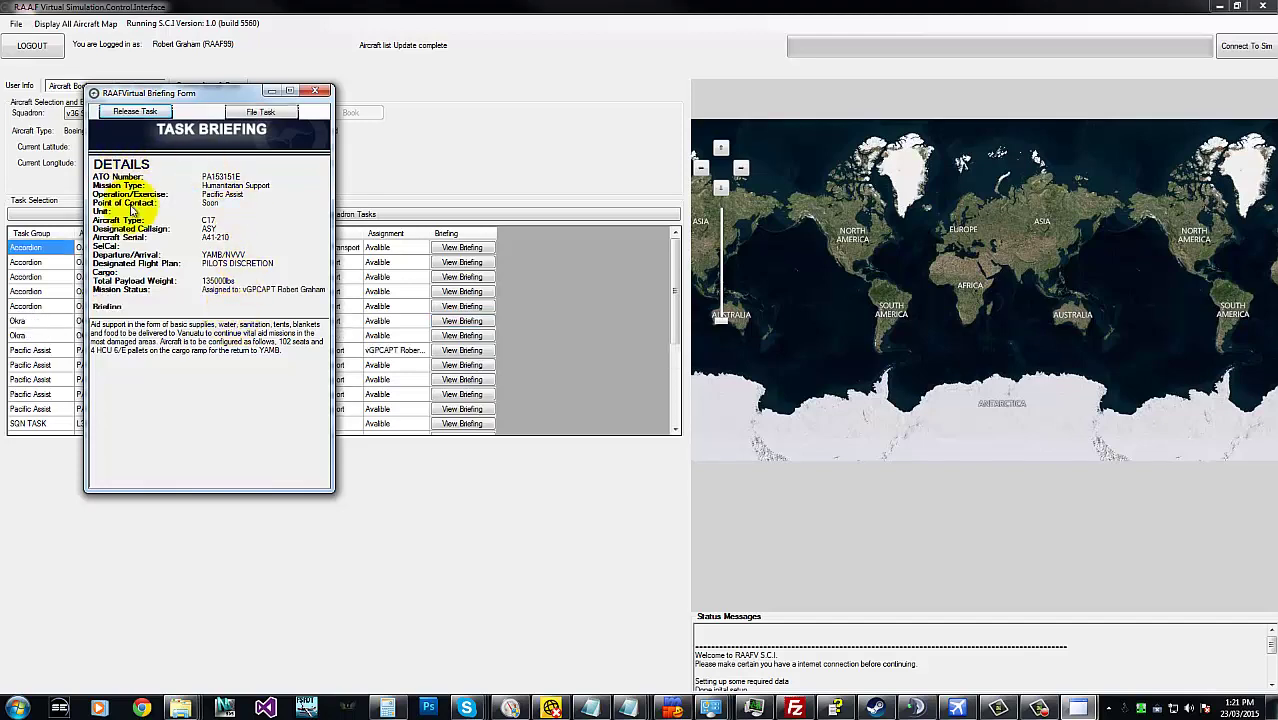
pyautogui.moveTo(201, 100); pyautogui.dragTo(586, 120)
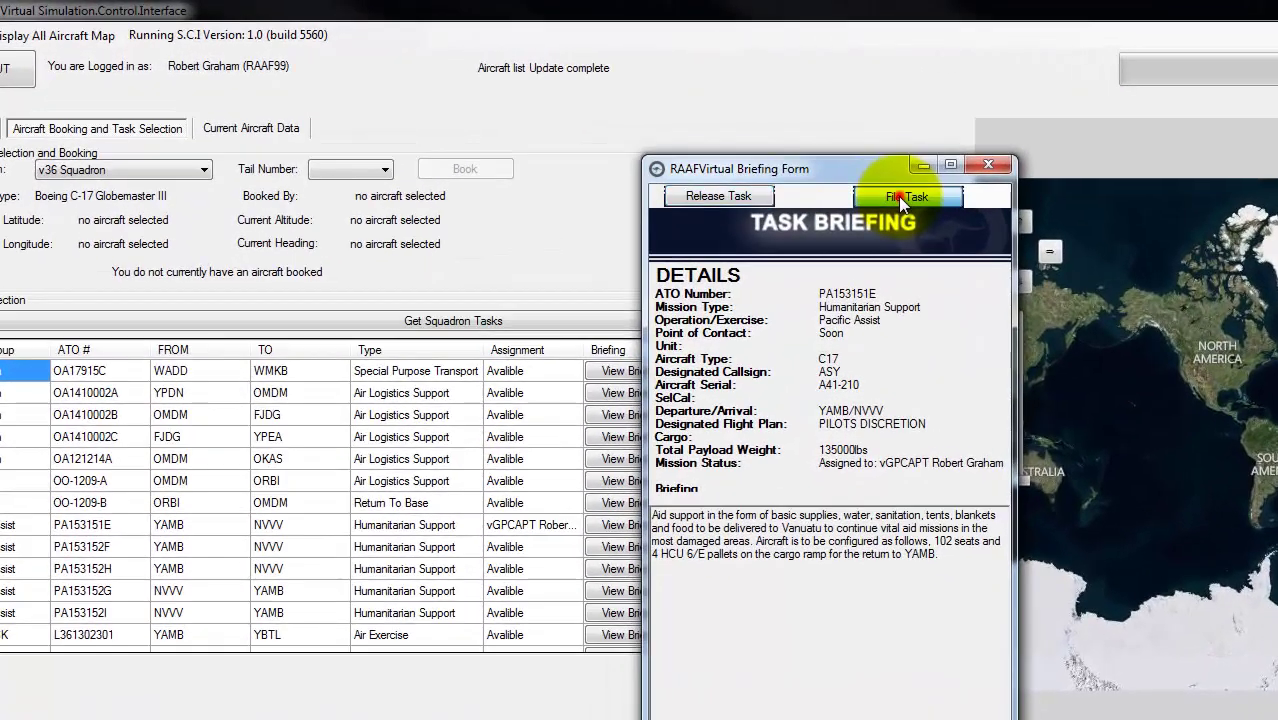
# - Try filing PA153151E, dismiss the A.T.O.M.S notice, release the task and close its briefing
pyautogui.click(645, 132)
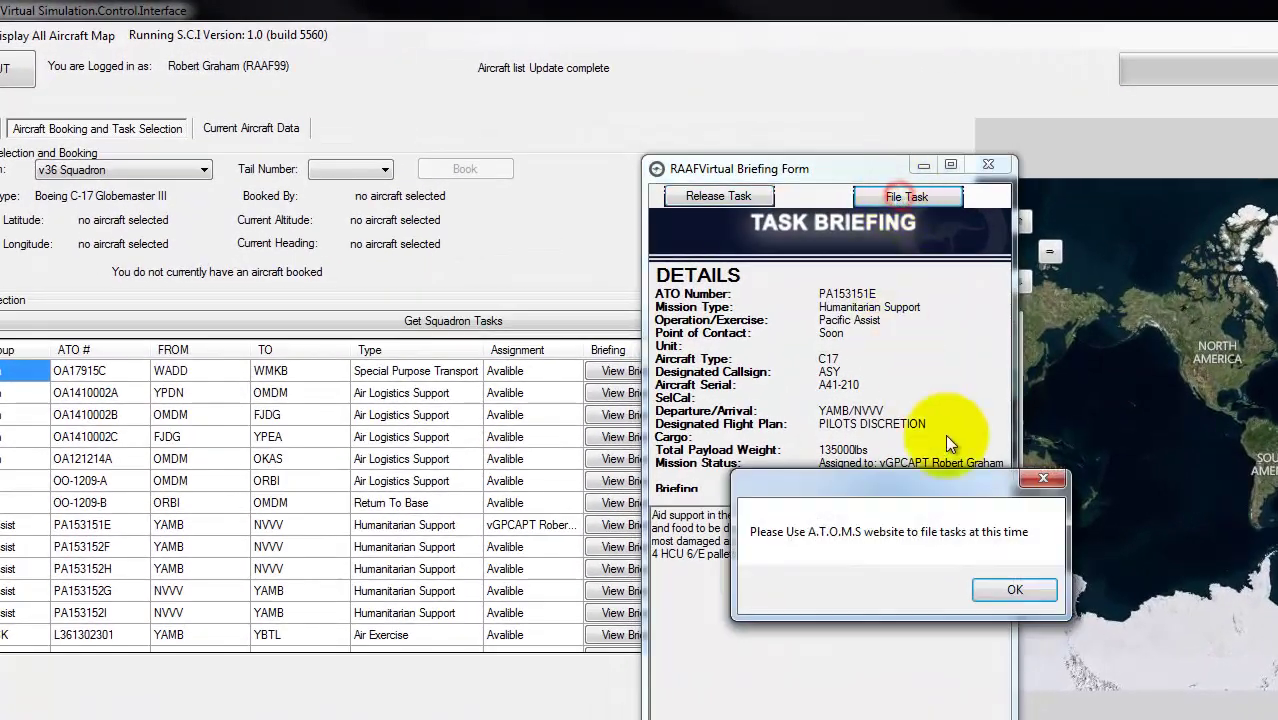
pyautogui.moveTo(948, 486); pyautogui.dragTo(457, 186)
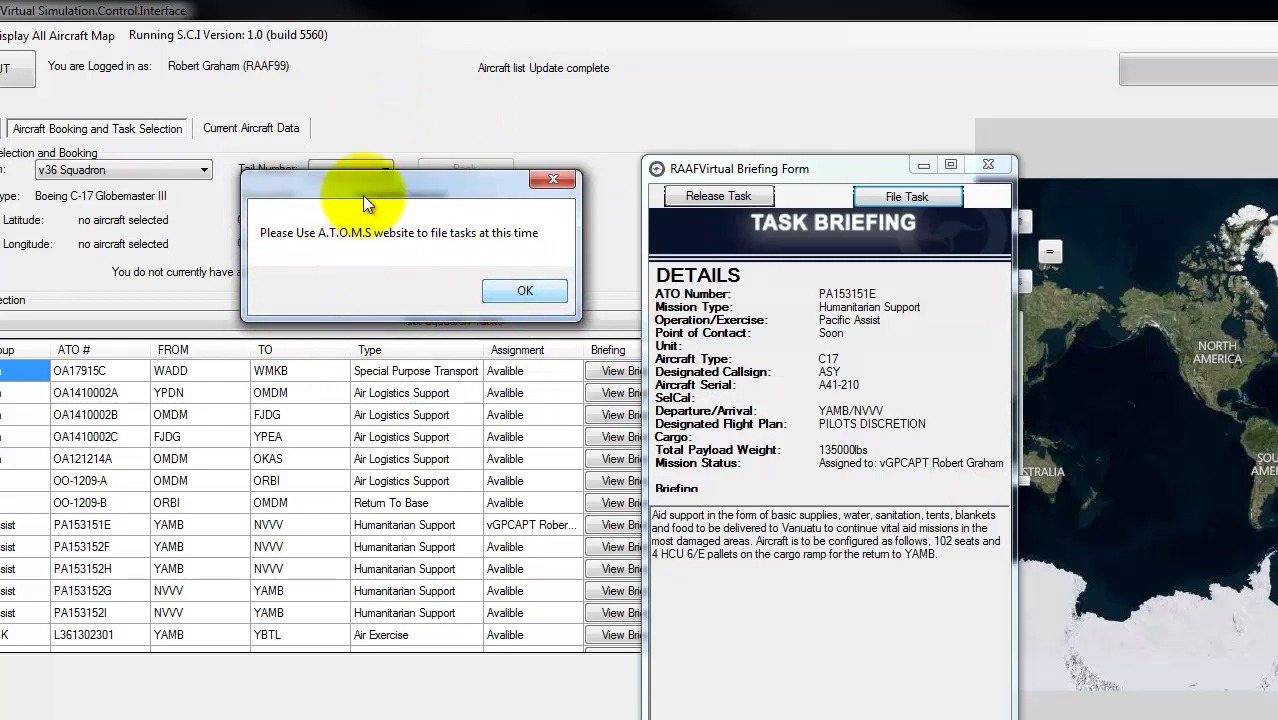
pyautogui.click(519, 292)
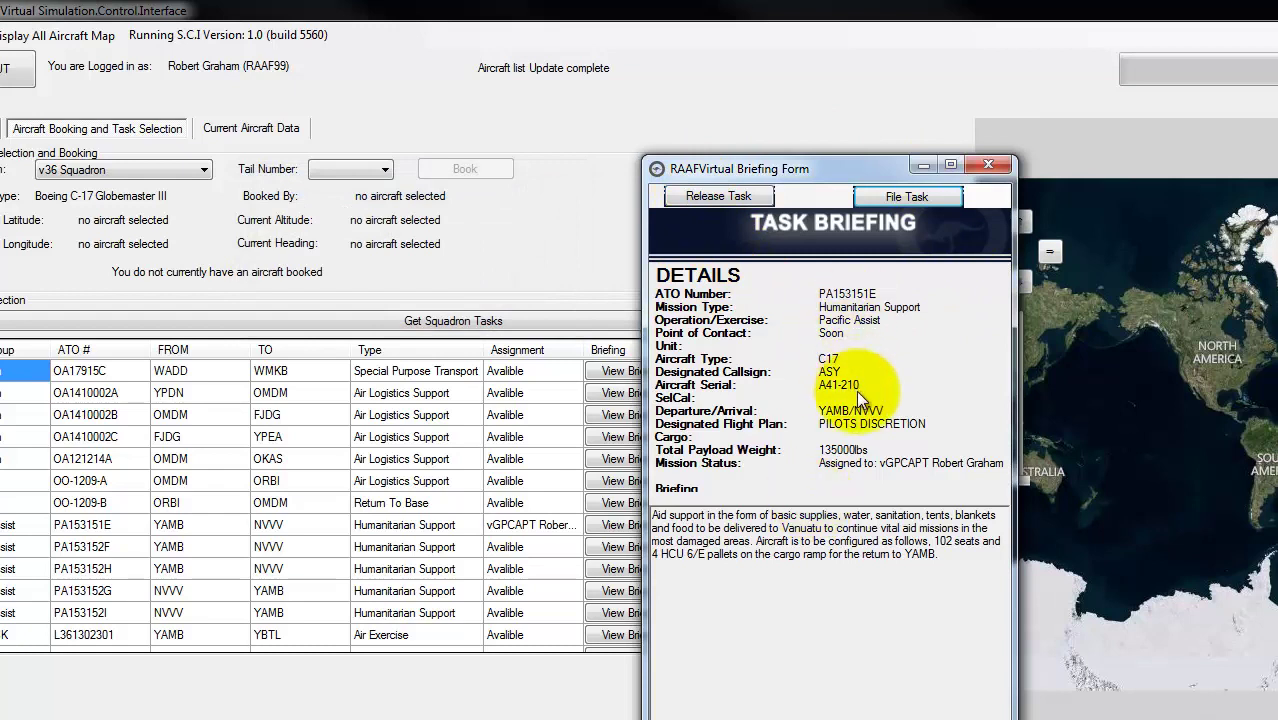
pyautogui.click(718, 196)
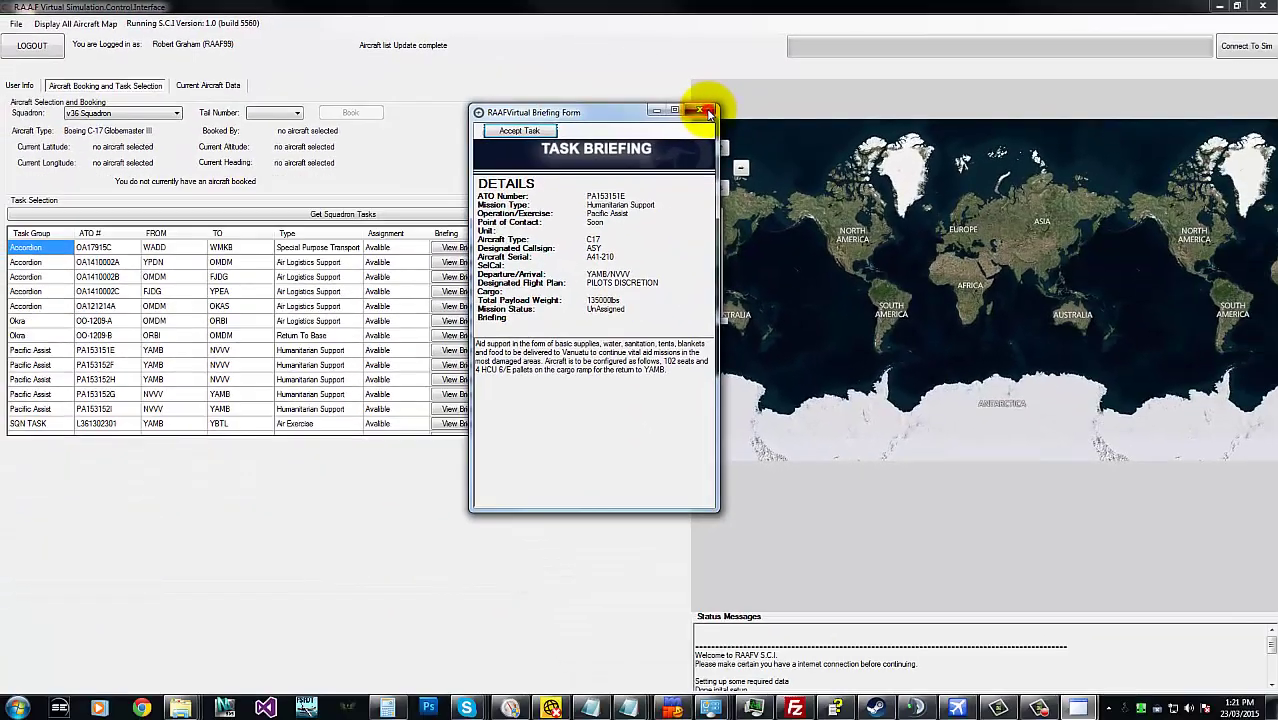
pyautogui.click(988, 164)
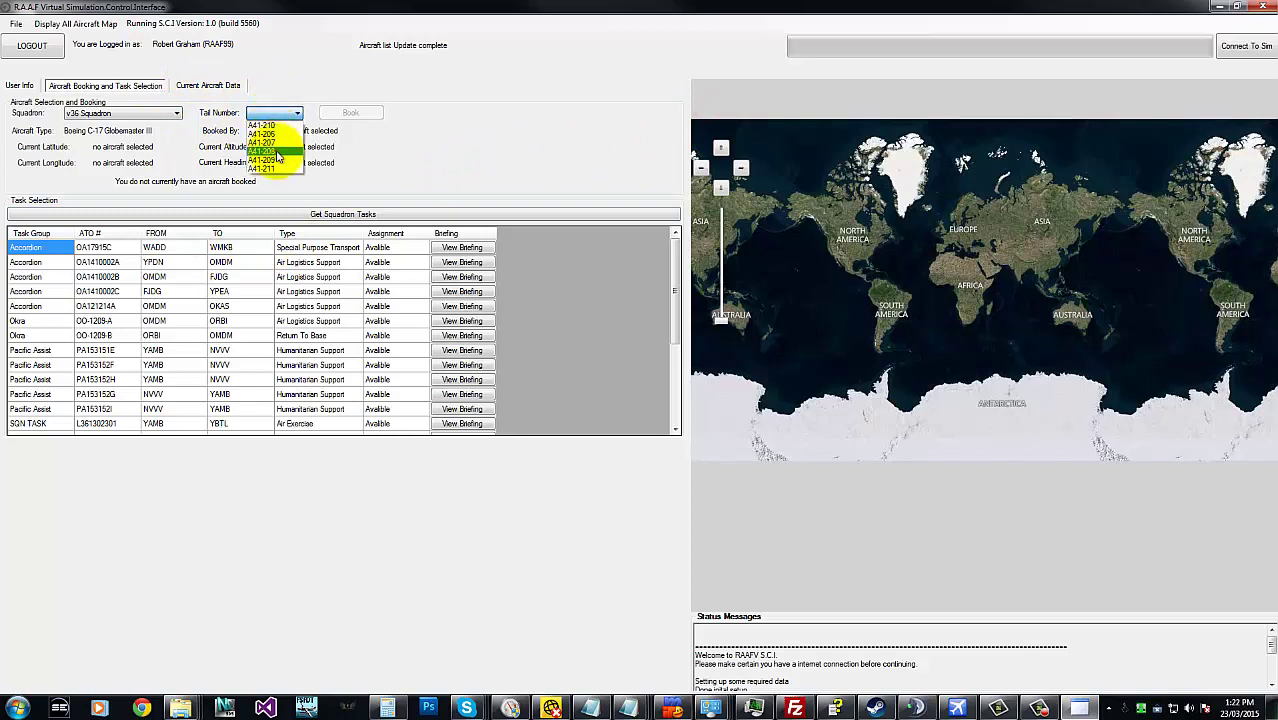
# - Locate A41-208 near Port Vila and A41-210, zooming the map in on Brisbane Airport
pyautogui.click(279, 153)
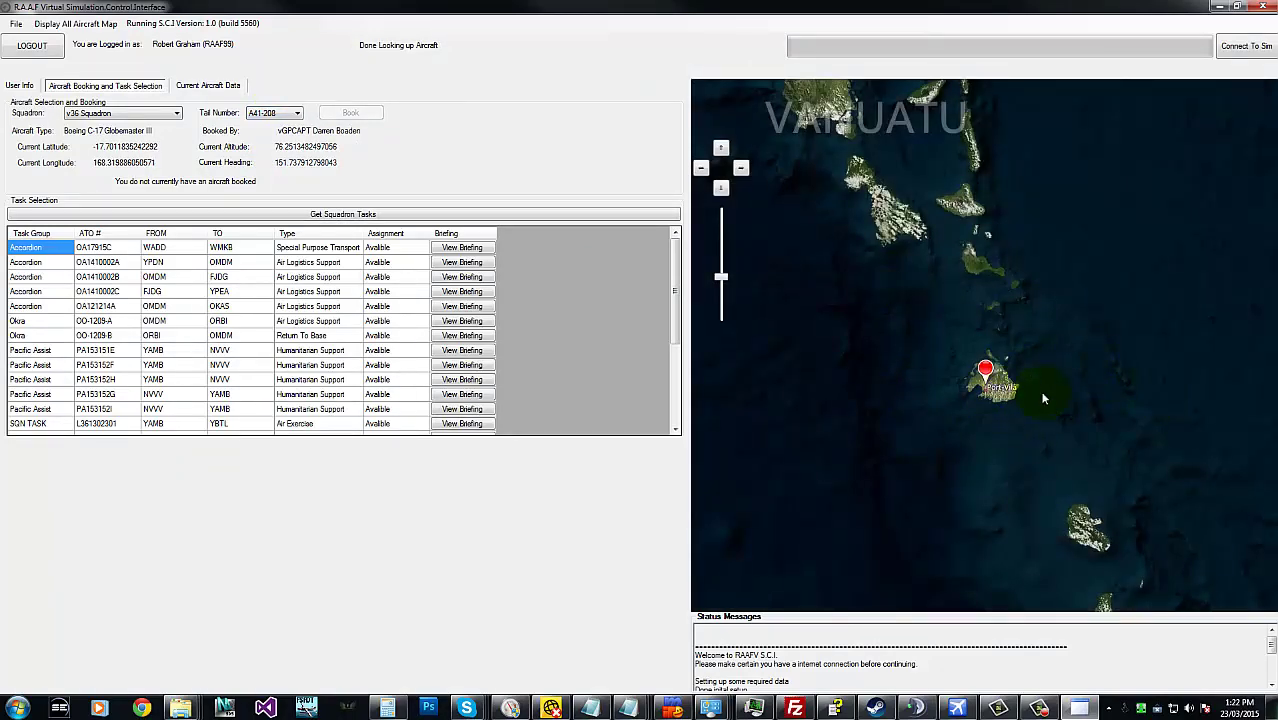
pyautogui.moveTo(1043, 398); pyautogui.dragTo(1095, 400)
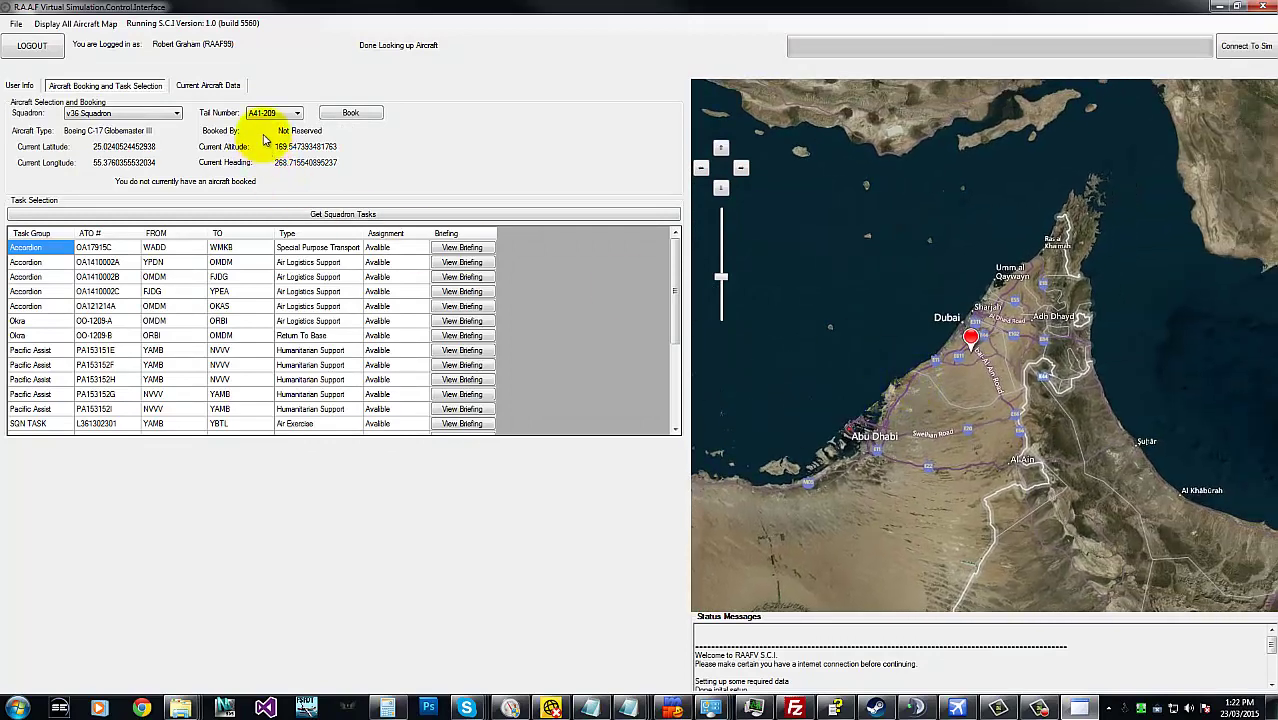
pyautogui.click(279, 113)
pyautogui.click(279, 125)
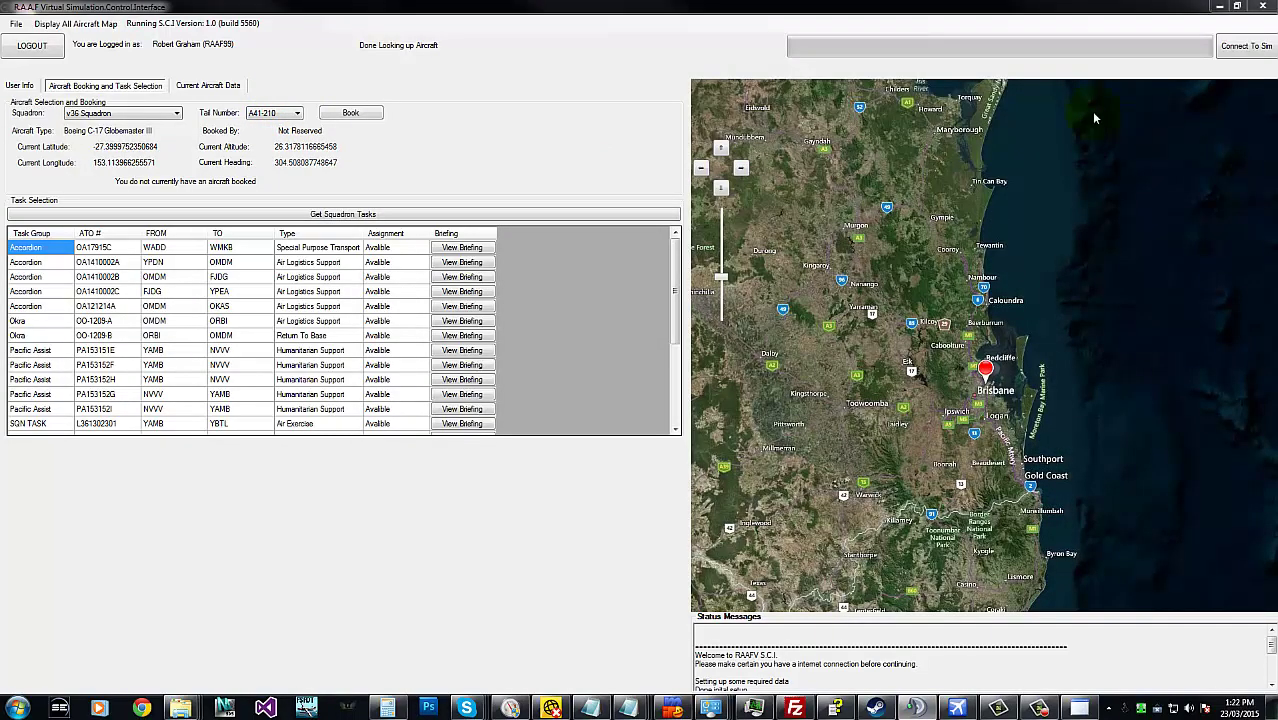
pyautogui.click(1014, 383)
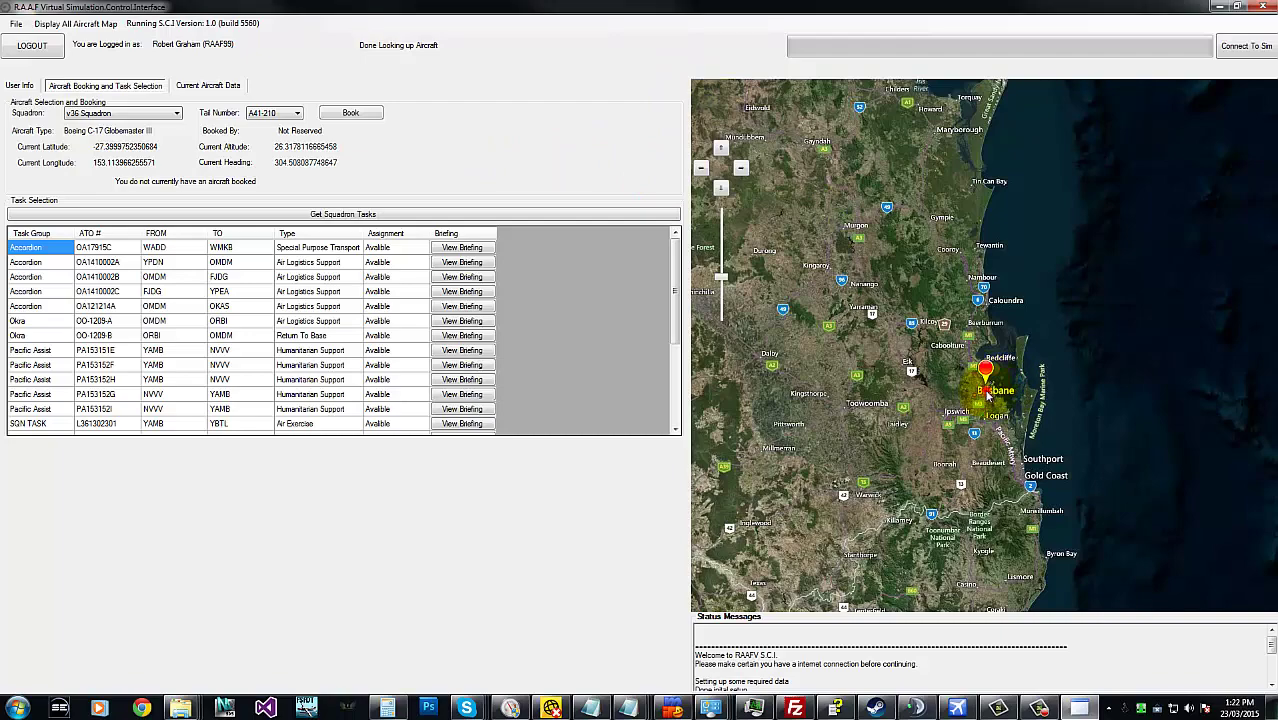
pyautogui.scroll(3, 987, 395)
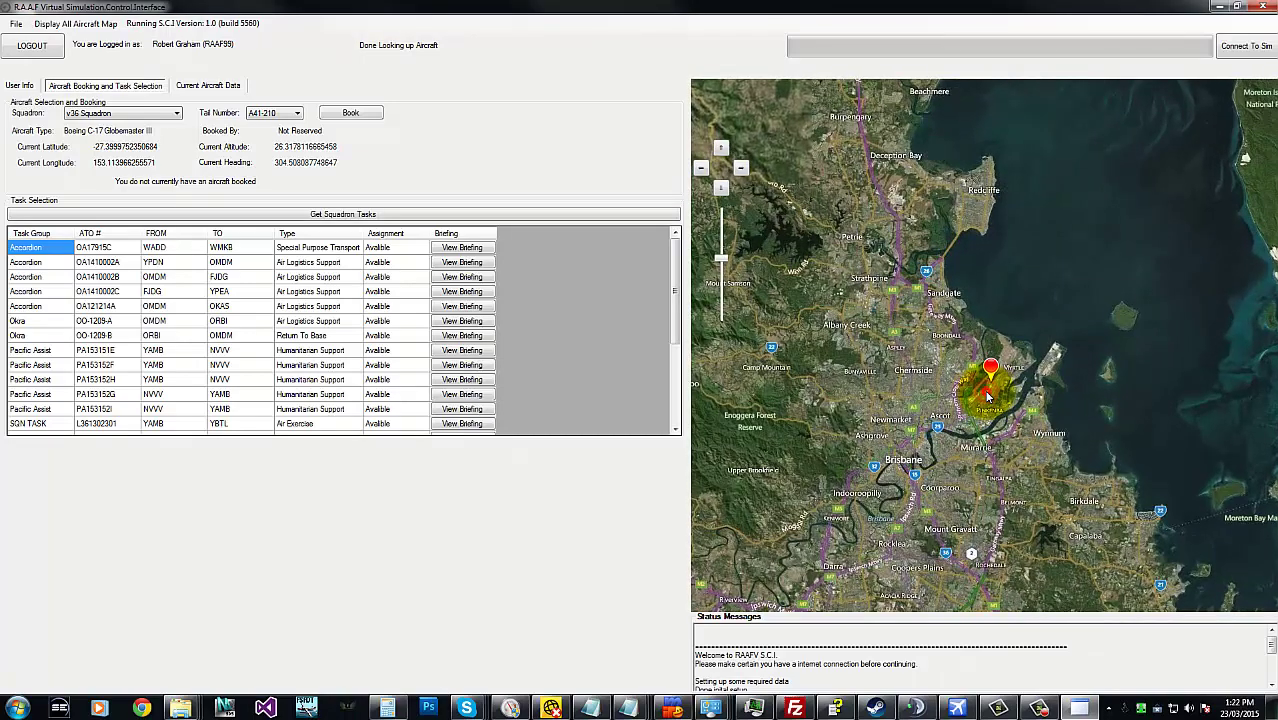
pyautogui.doubleClick(987, 395)
pyautogui.doubleClick(987, 390)
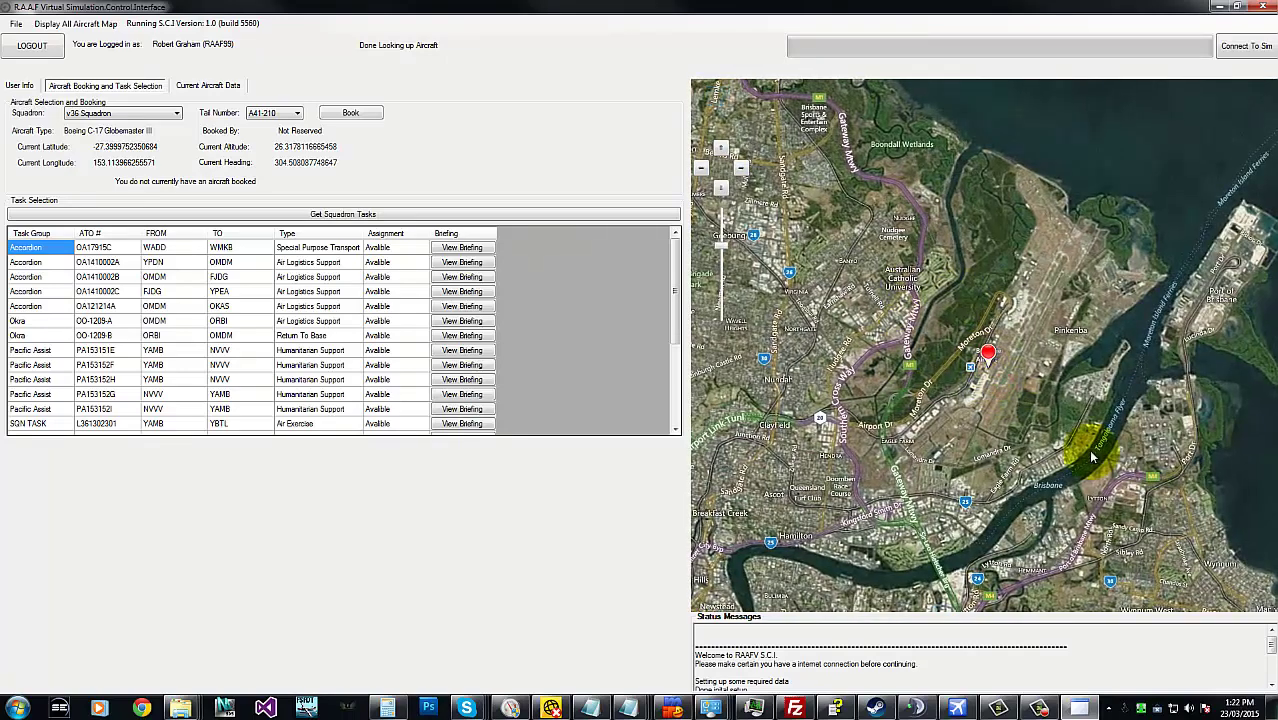
# - Check where A41-206 and A41-207 sit, then return to A41-208, booked near Vanuatu
pyautogui.click(296, 113)
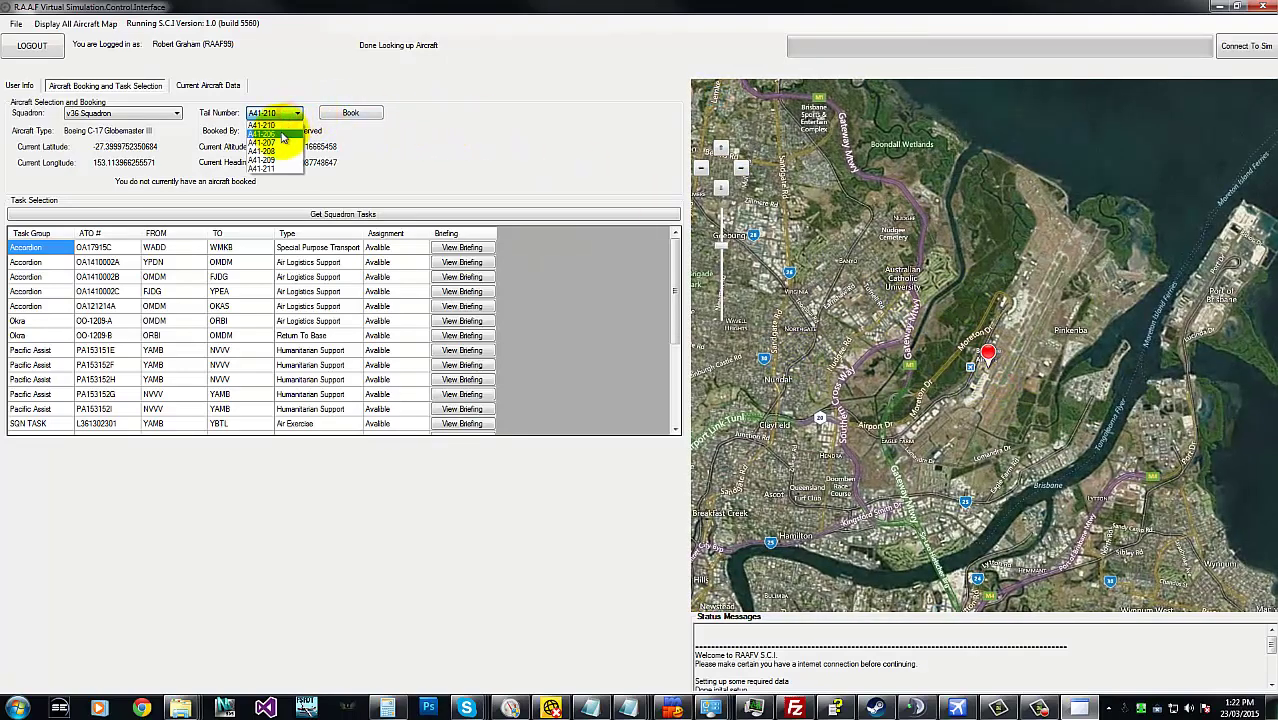
pyautogui.click(266, 134)
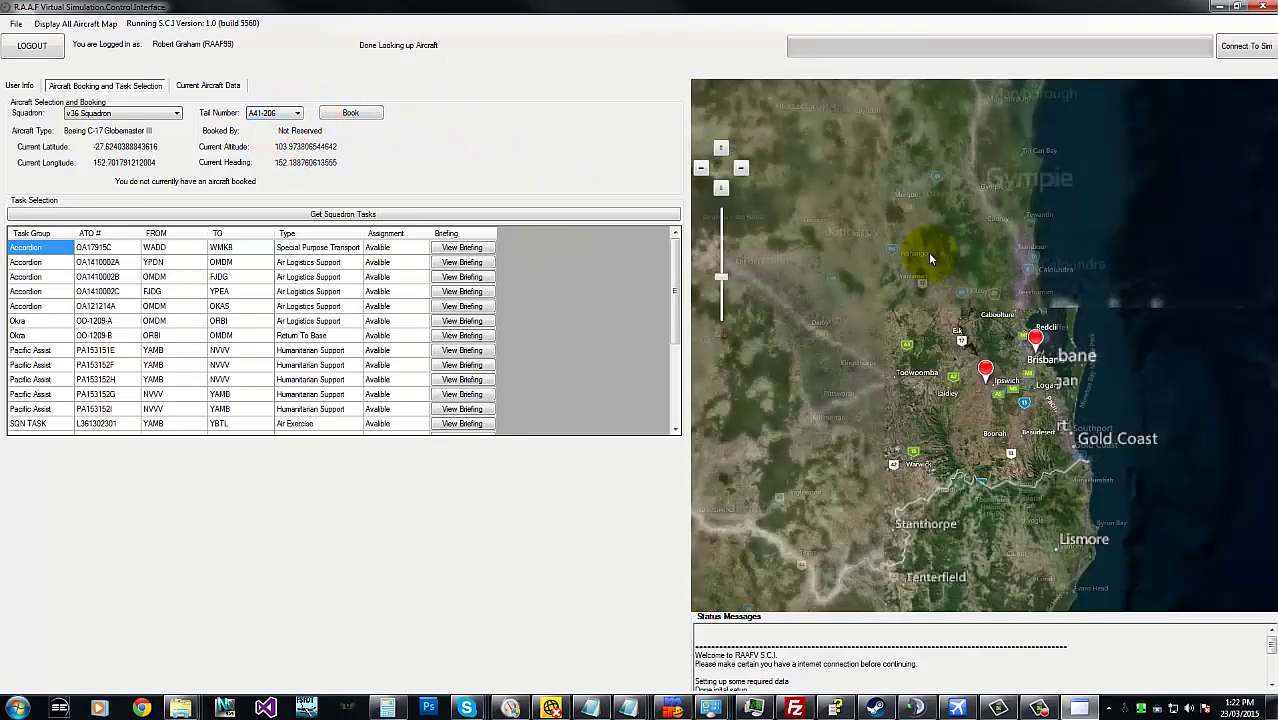
pyautogui.click(978, 385)
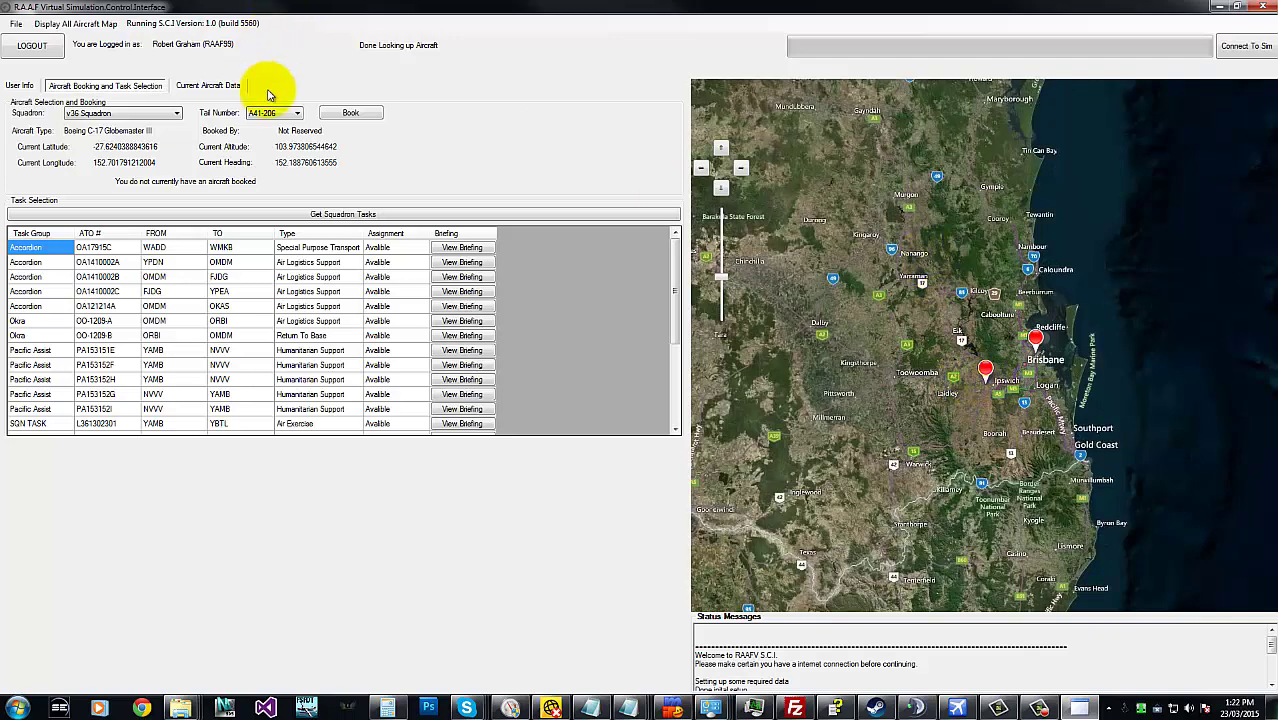
pyautogui.click(294, 110)
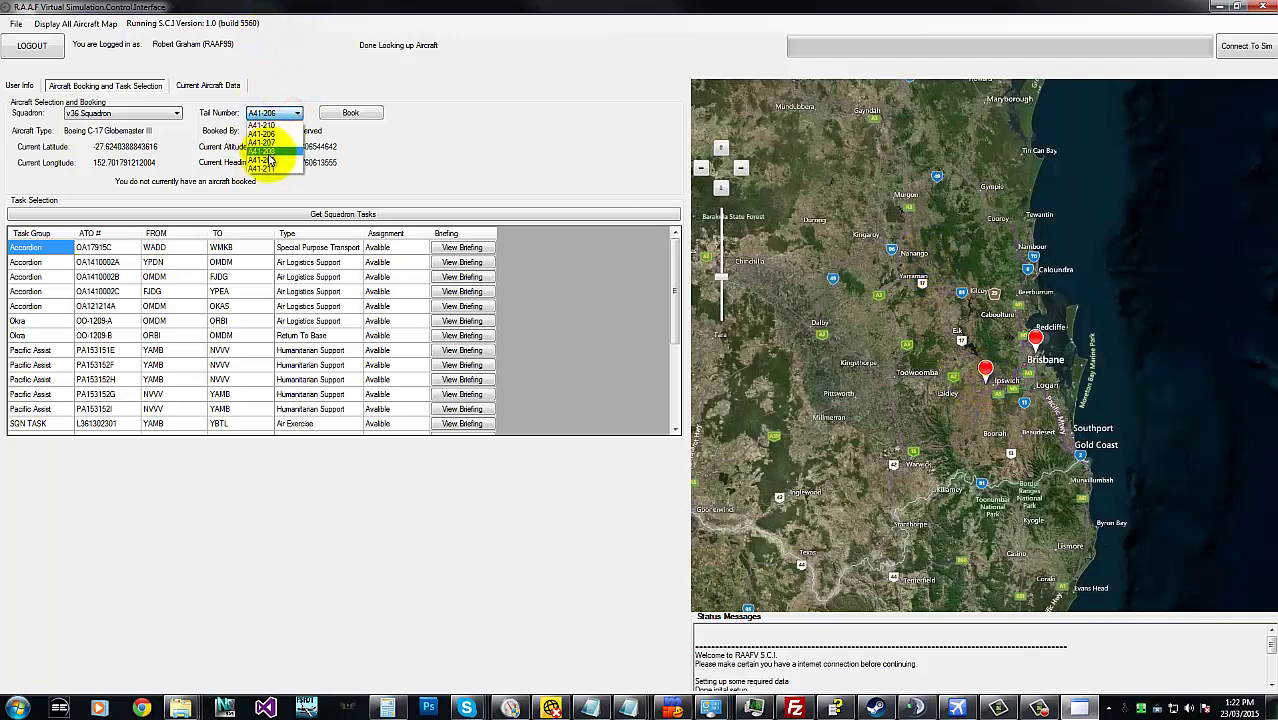
pyautogui.click(271, 145)
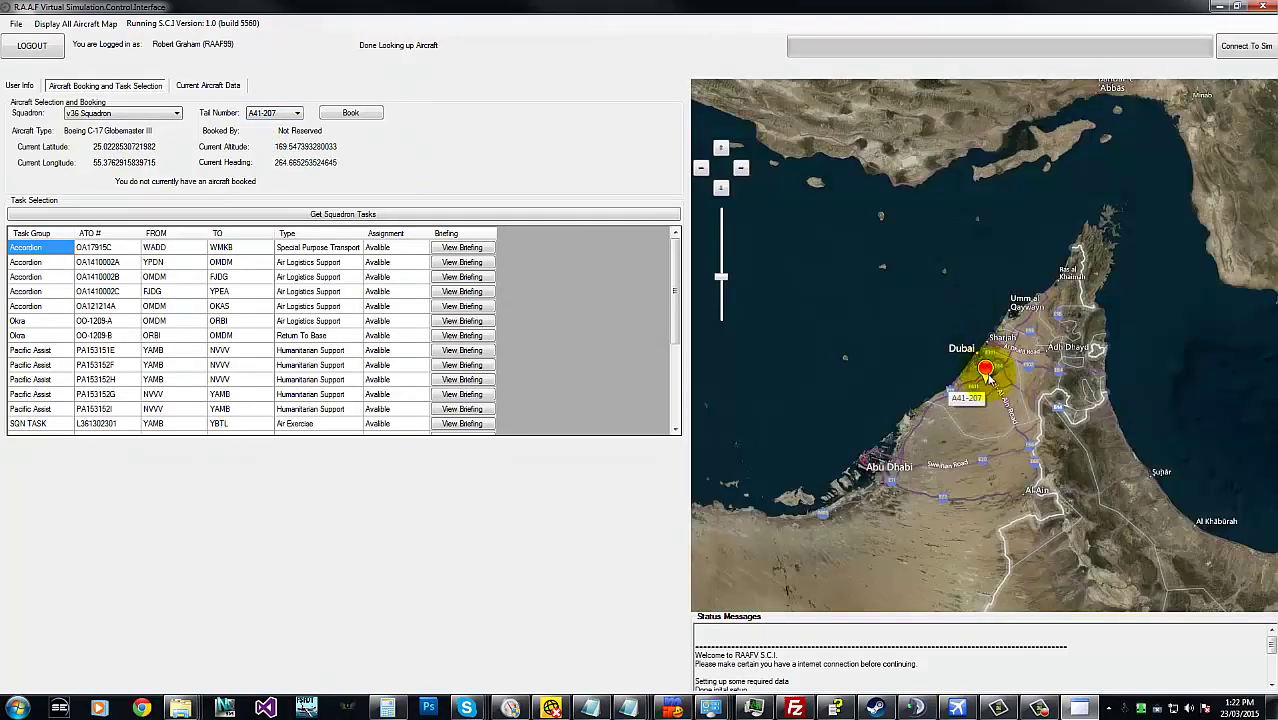
pyautogui.click(255, 113)
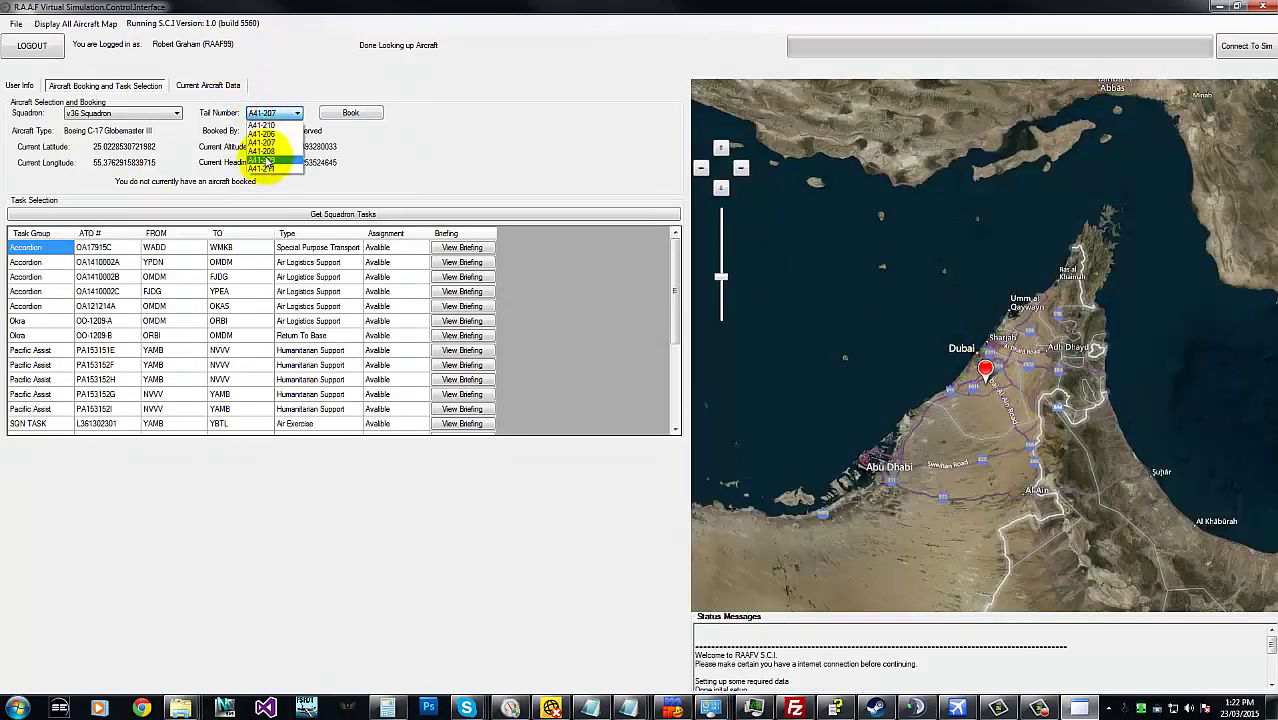
pyautogui.click(265, 152)
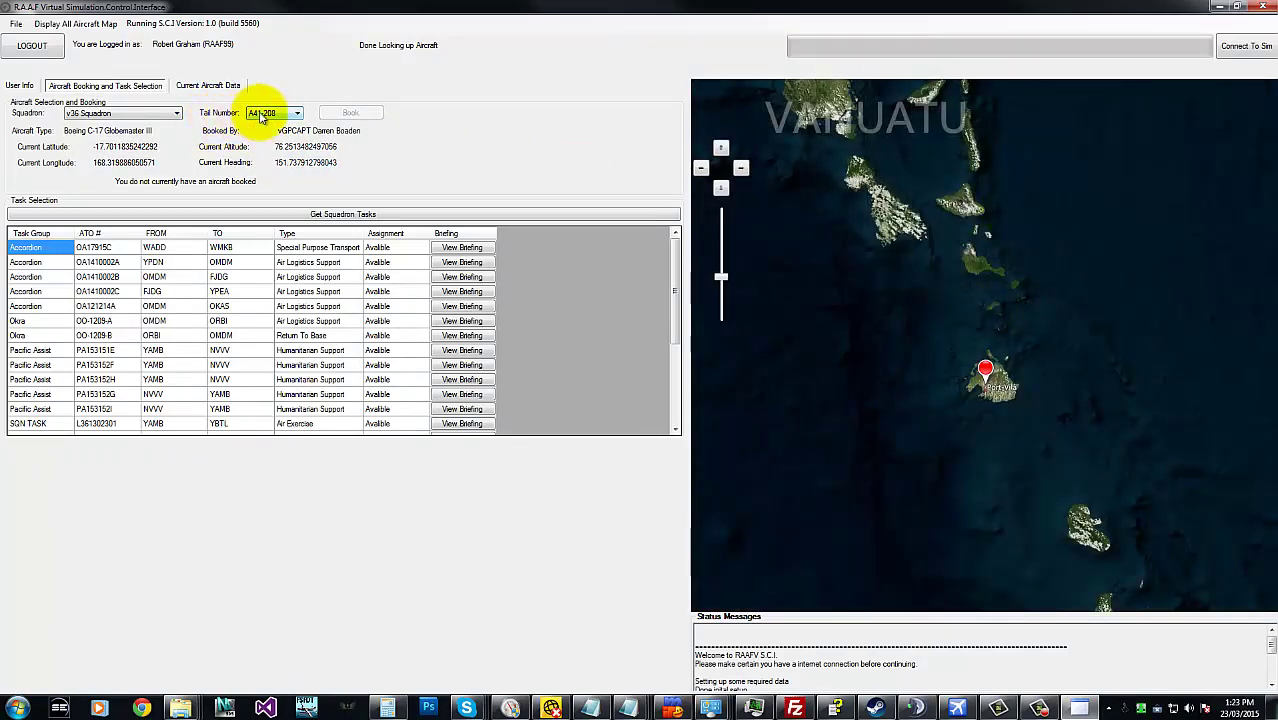
# - Select tail number A41-206 and zoom the map onto the C-17s parked on Amberley's apron
pyautogui.click(262, 114)
pyautogui.click(266, 134)
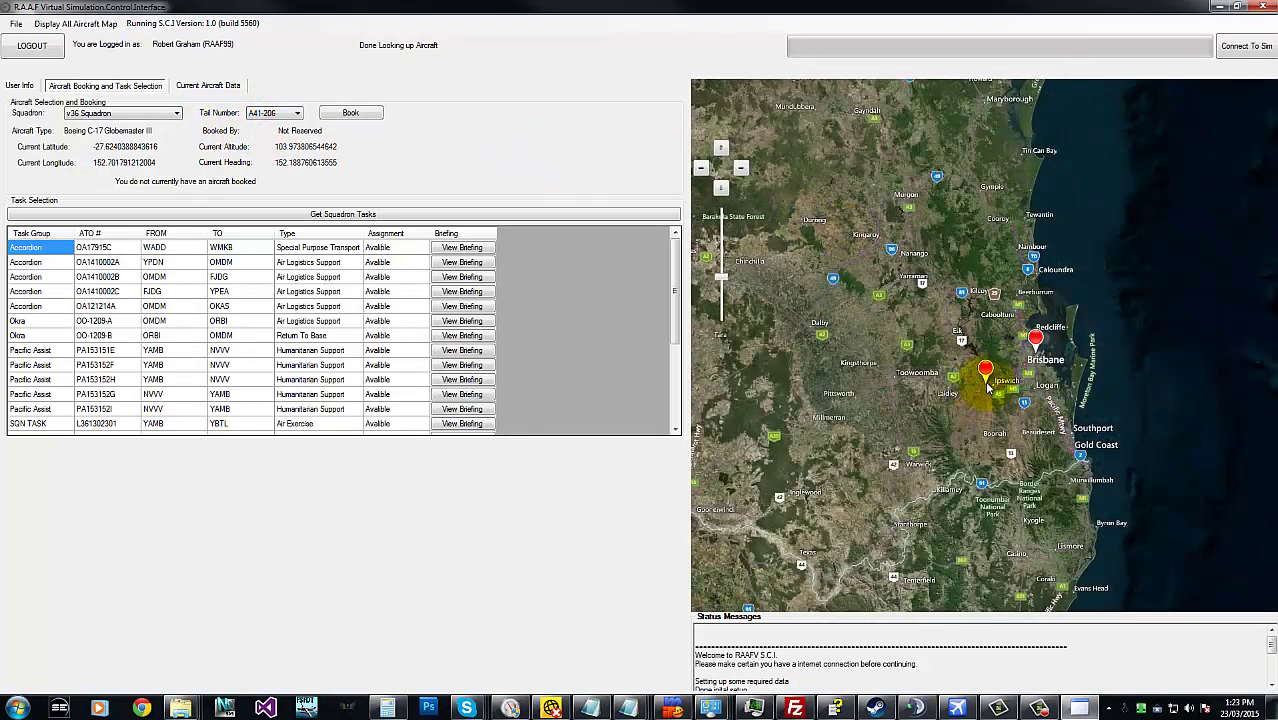
pyautogui.scroll(2, 988, 388)
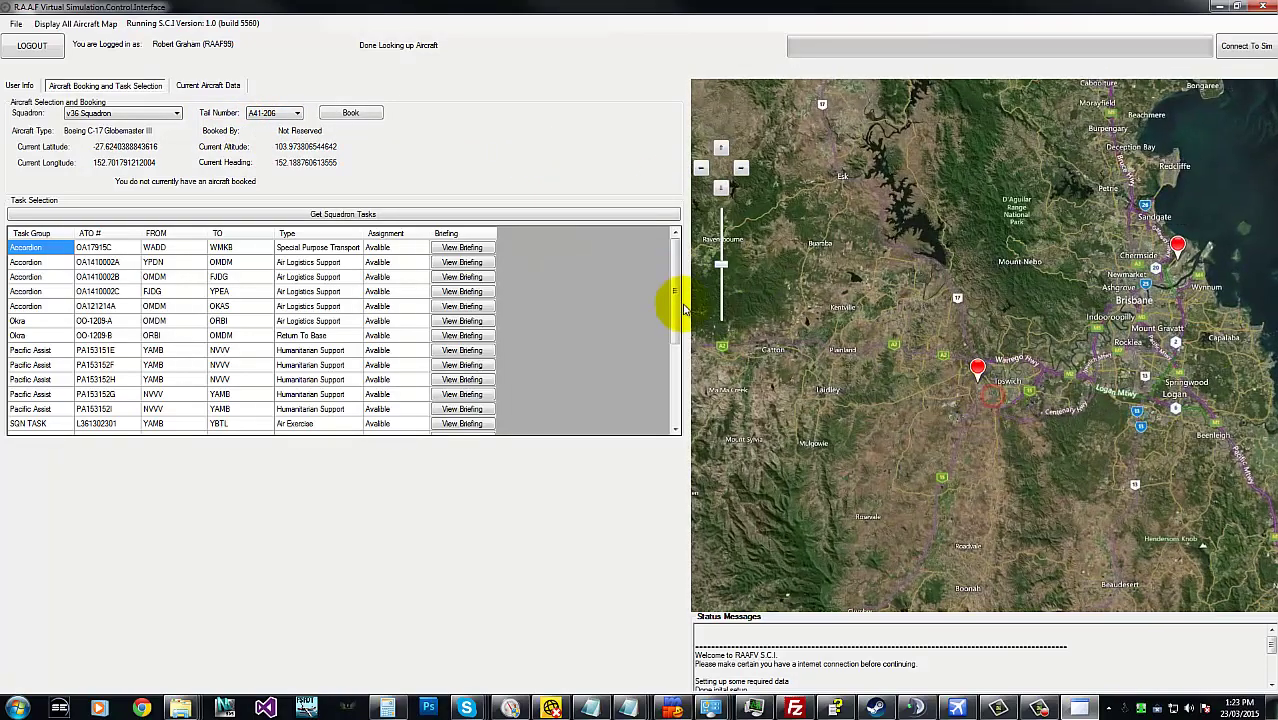
pyautogui.moveTo(724, 268); pyautogui.dragTo(725, 228)
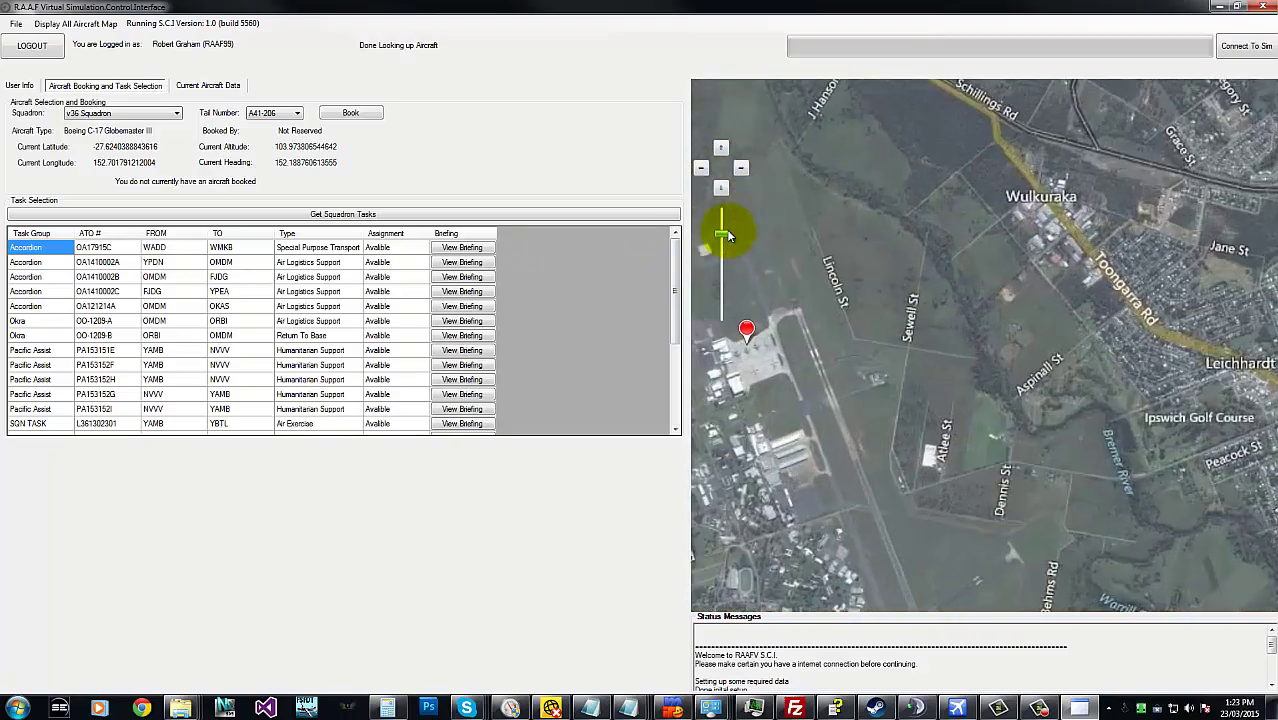
pyautogui.click(1015, 312)
pyautogui.moveTo(836, 308); pyautogui.dragTo(889, 295)
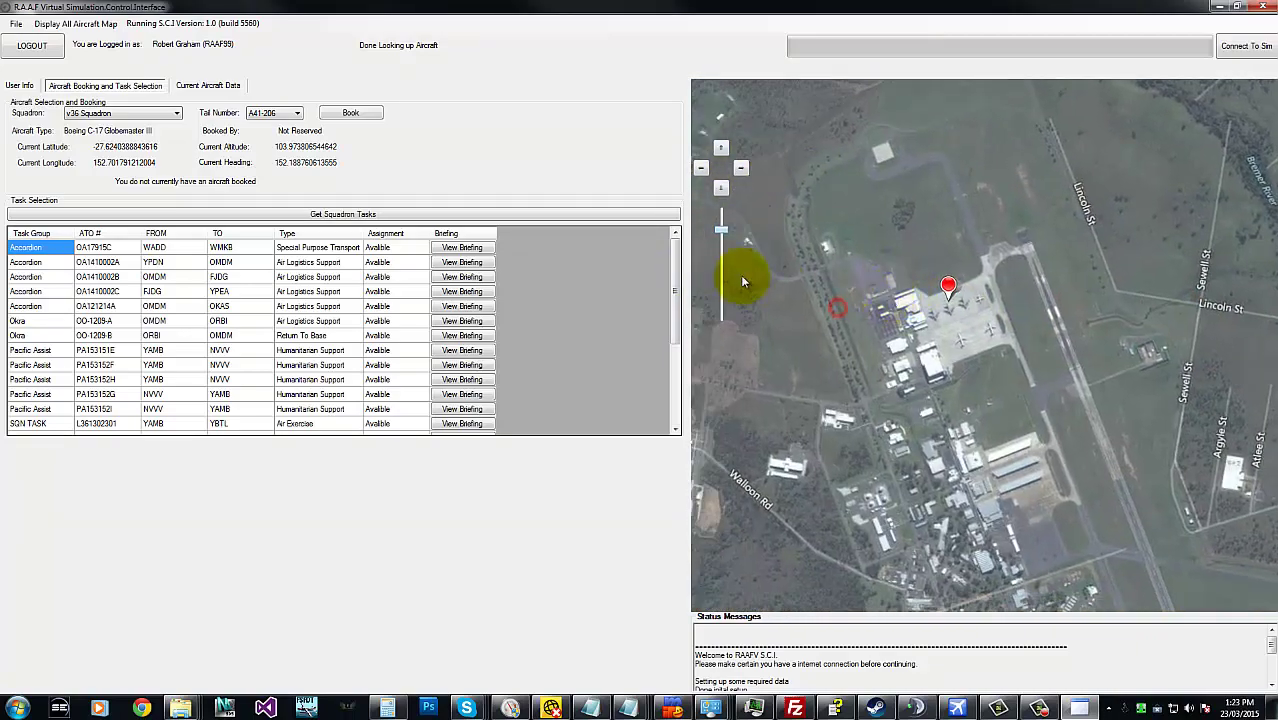
pyautogui.moveTo(721, 234); pyautogui.dragTo(719, 223)
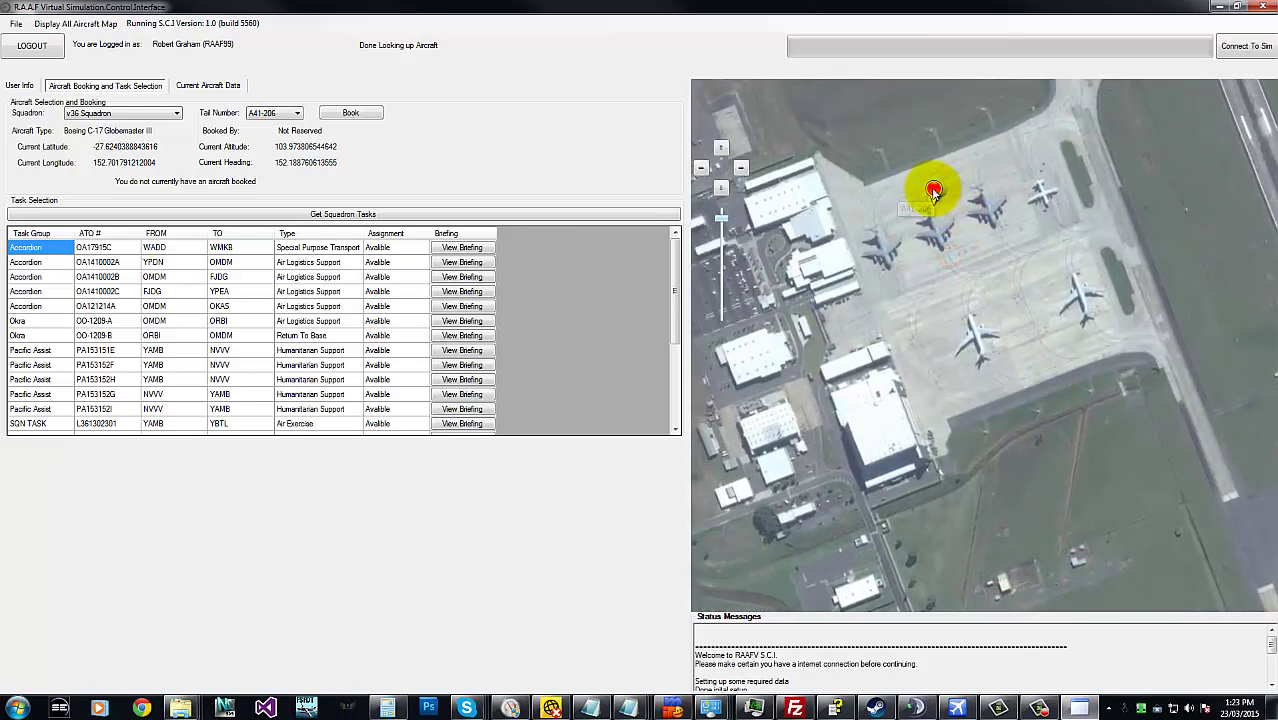
pyautogui.moveTo(1076, 229); pyautogui.dragTo(1020, 350)
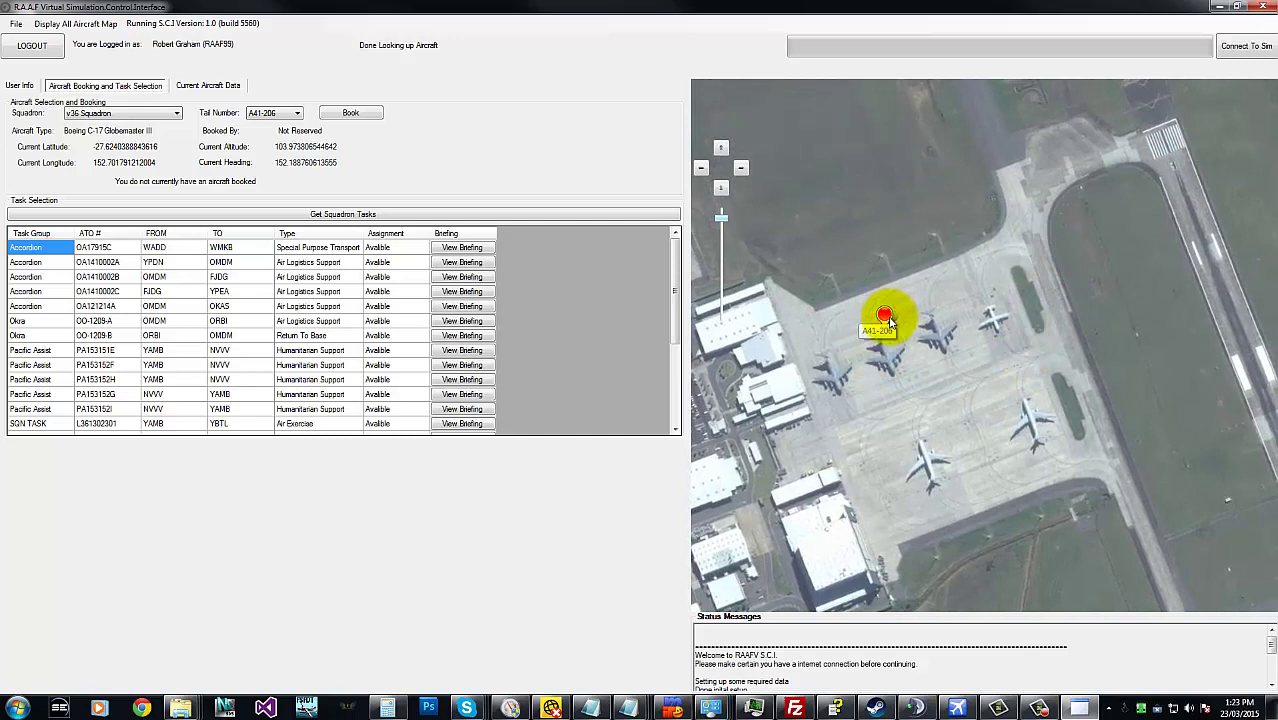
# - Book A41-206, then confirm A41-209 gives a warning about the existing booking
pyautogui.click(362, 116)
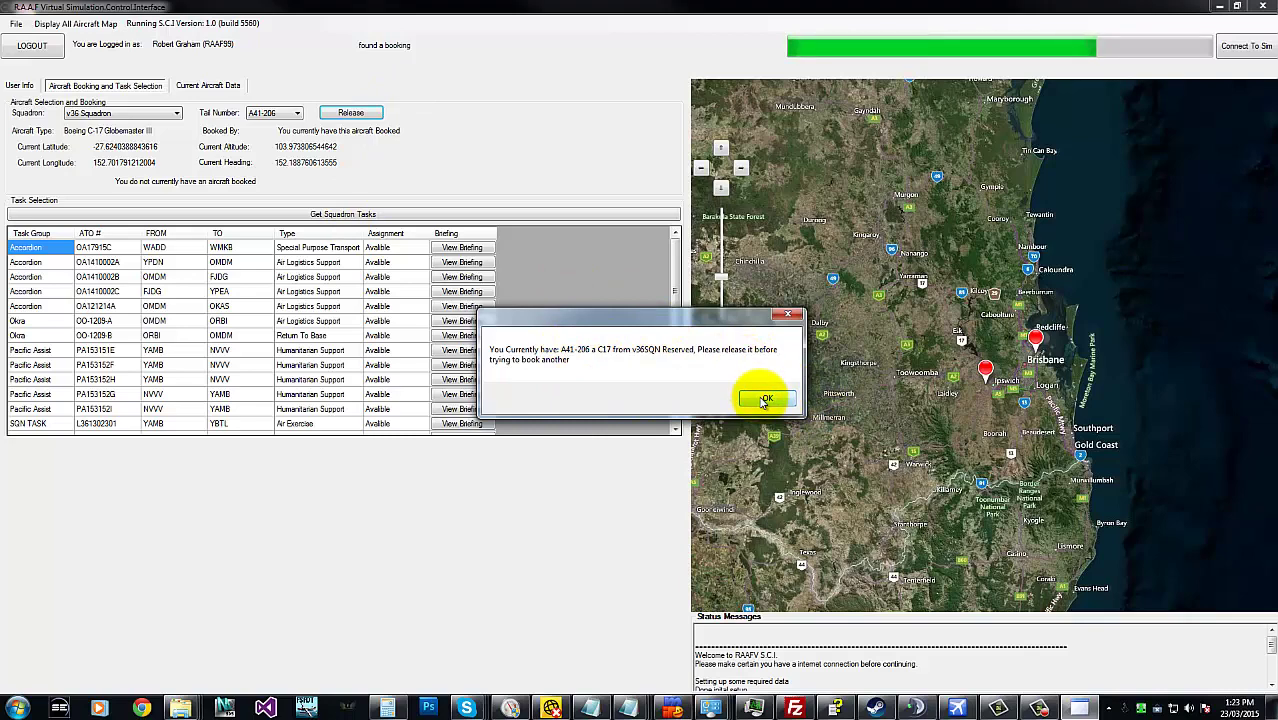
pyautogui.click(765, 399)
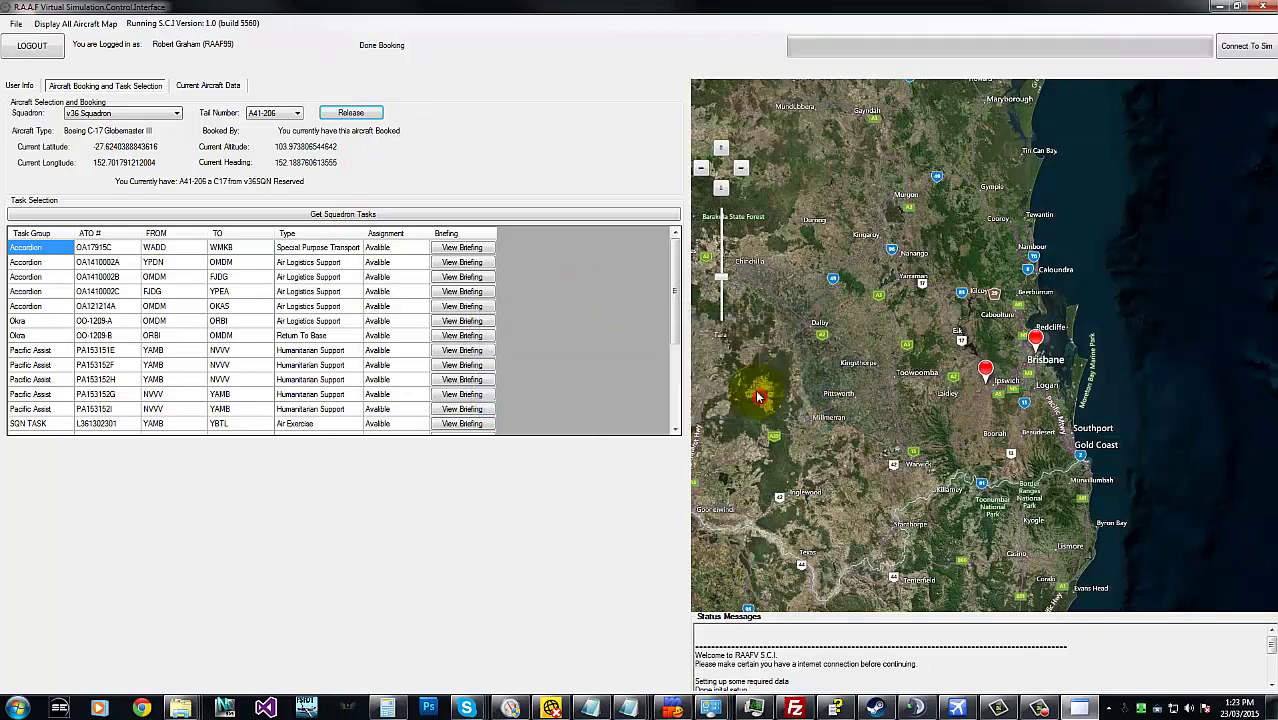
pyautogui.click(281, 114)
pyautogui.click(279, 160)
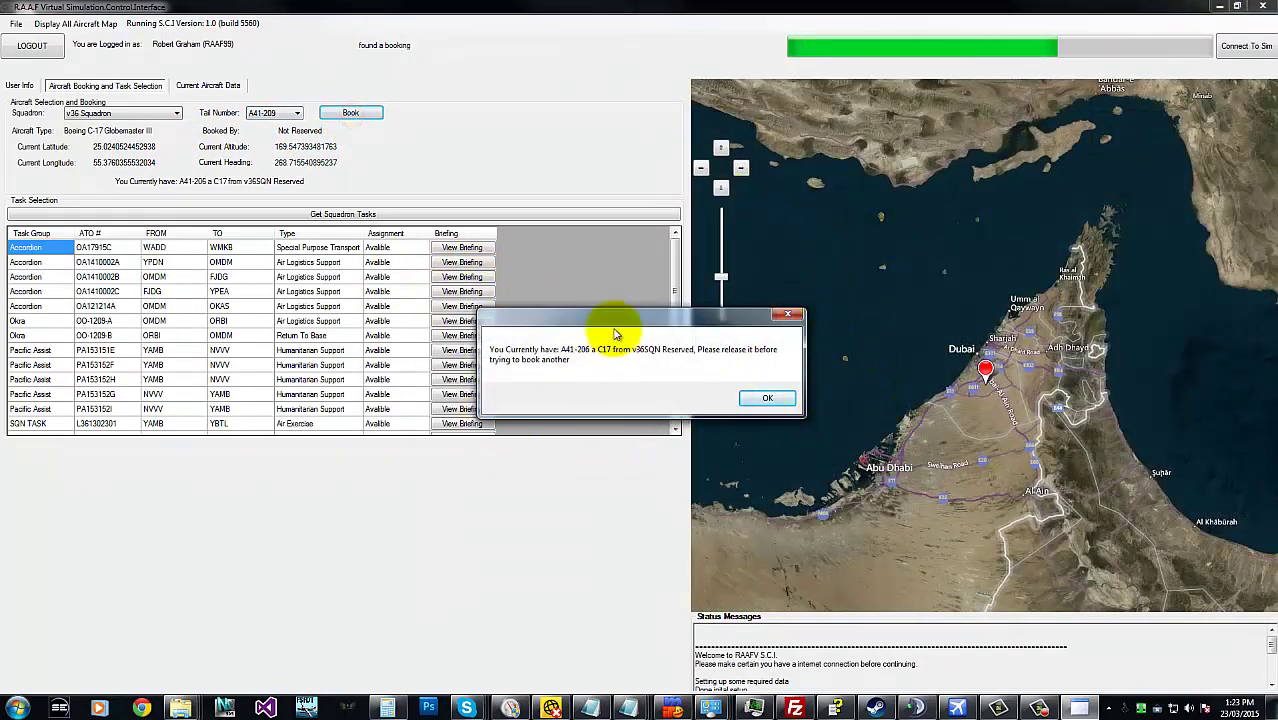
pyautogui.click(769, 400)
# - Reselect the booked aircraft A41-206 as the active tail number
pyautogui.click(266, 113)
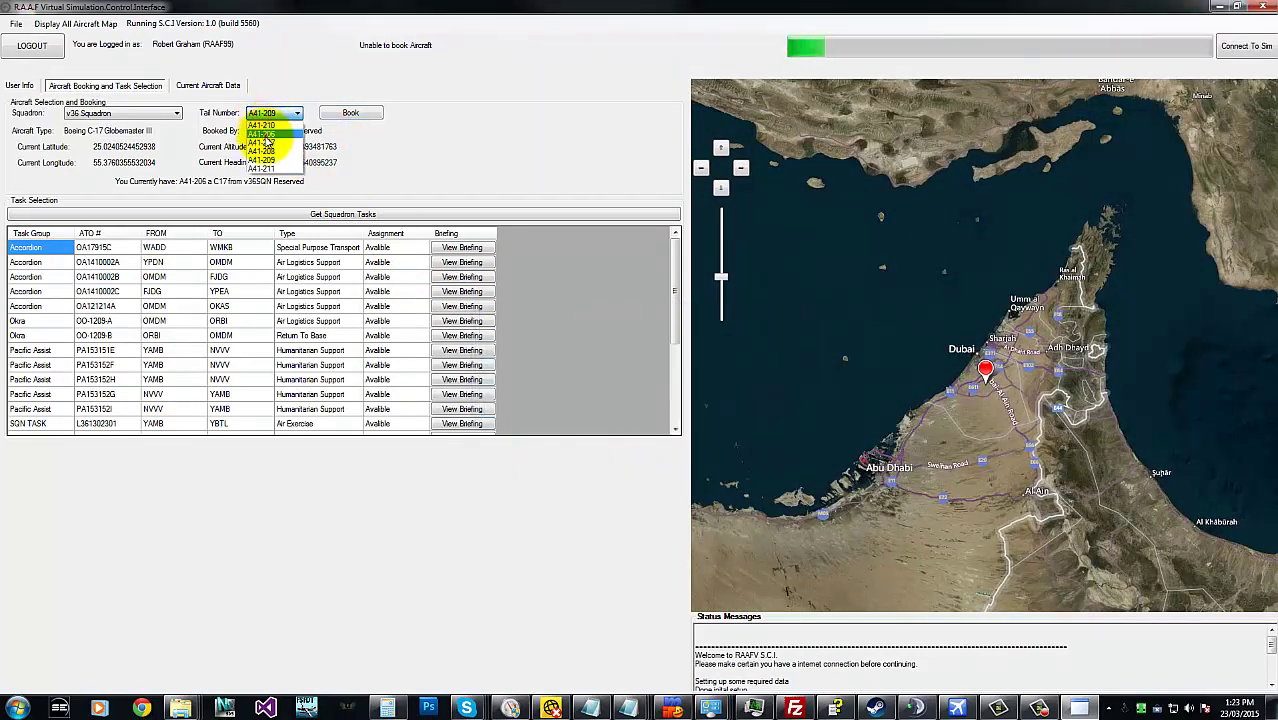
pyautogui.click(264, 134)
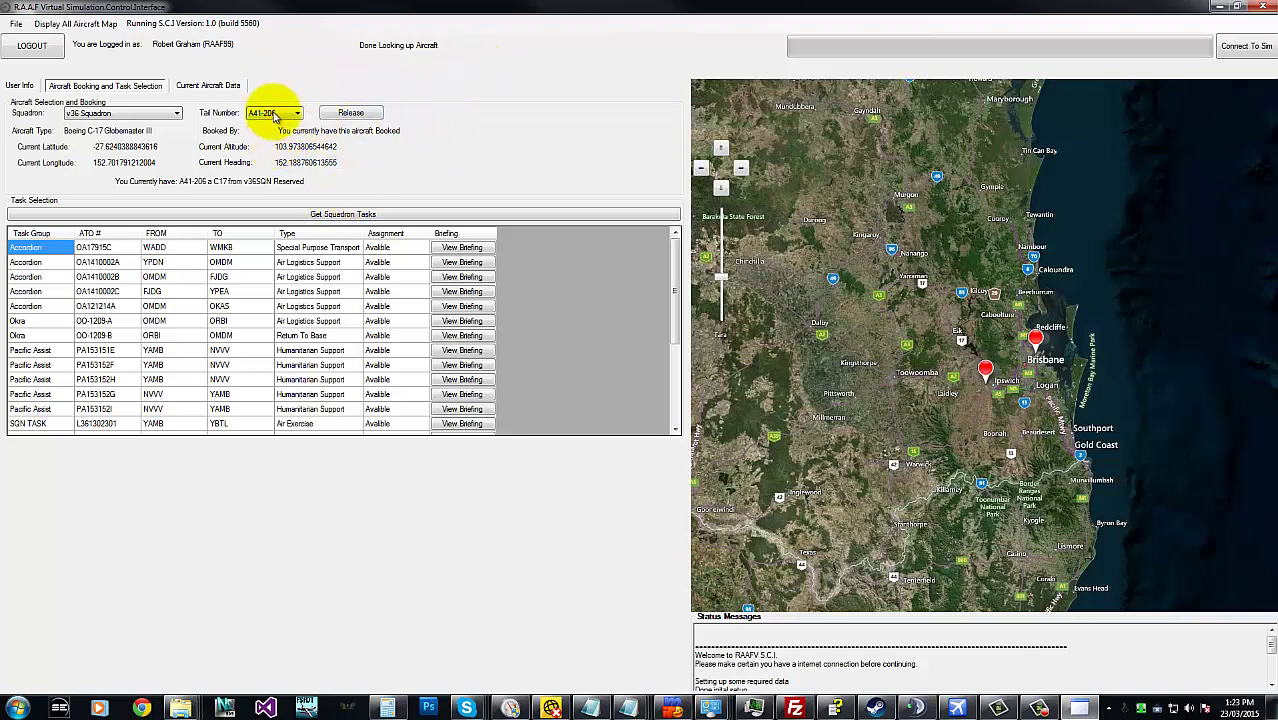
pyautogui.click(271, 113)
pyautogui.click(1012, 357)
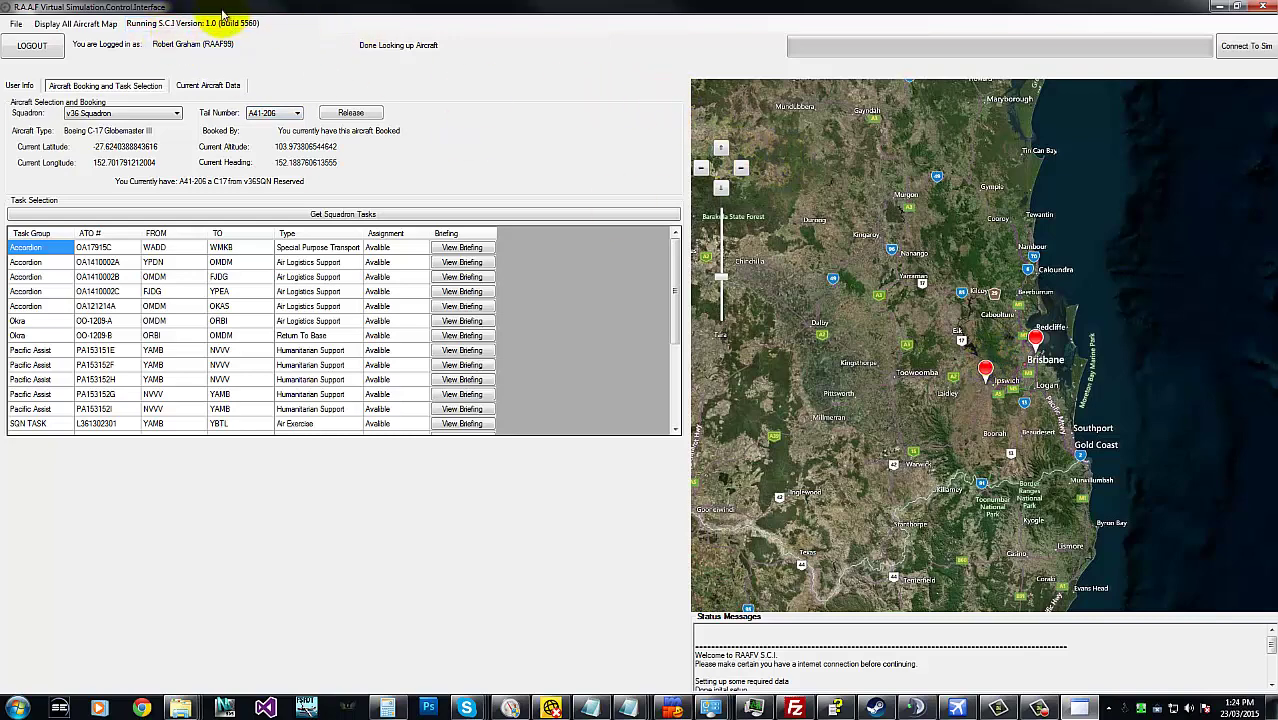
# - Open the all-aircraft map full screen and zoom in over the Indian Ocean
pyautogui.click(84, 26)
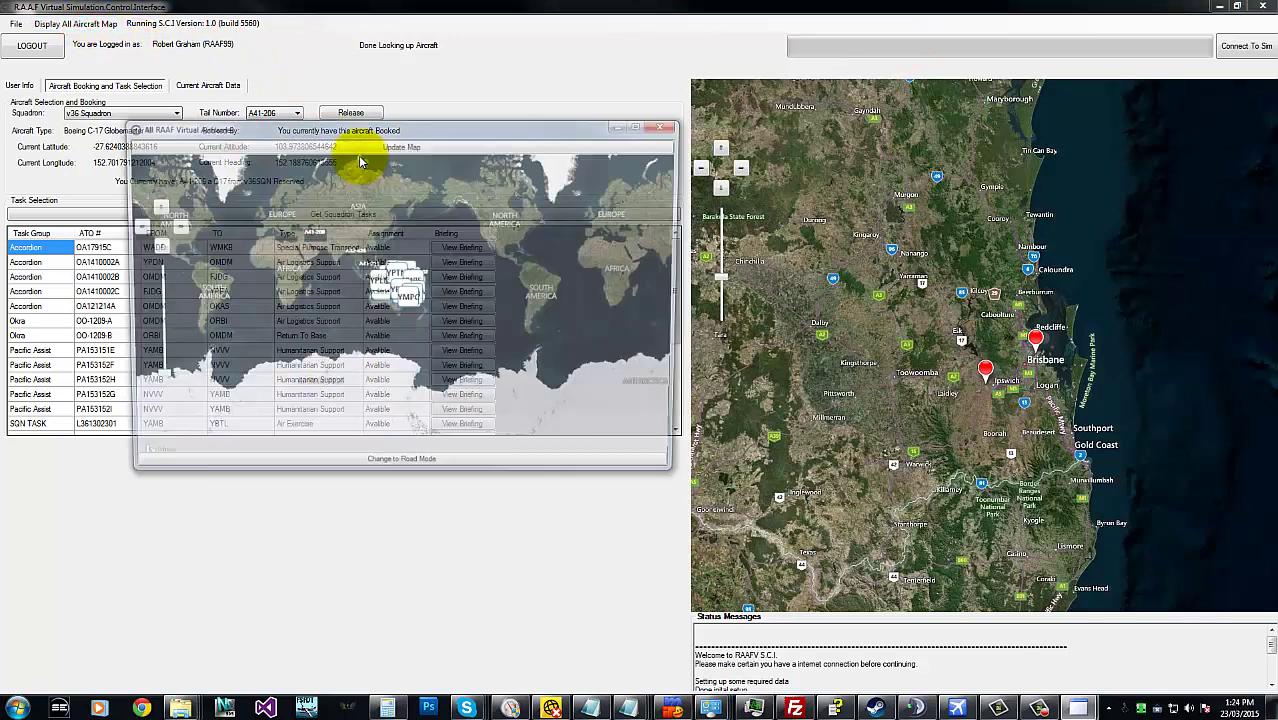
pyautogui.click(645, 125)
pyautogui.moveTo(765, 262); pyautogui.dragTo(841, 285)
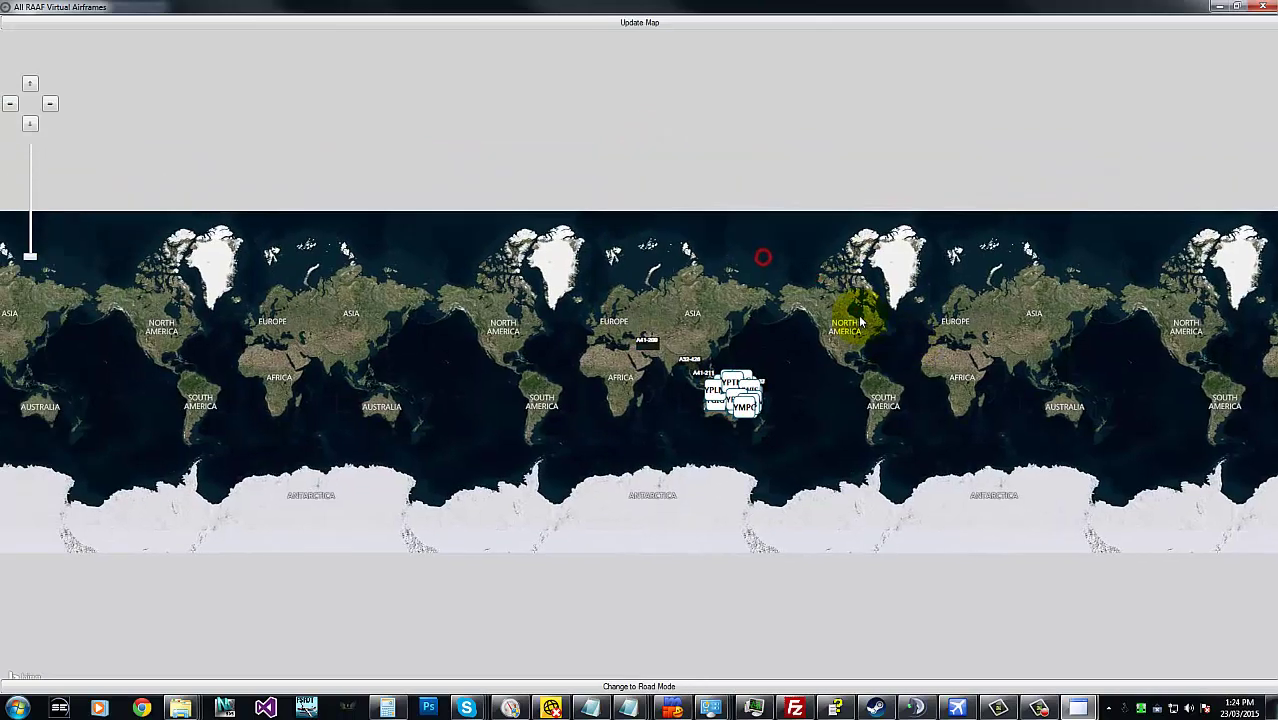
pyautogui.doubleClick(735, 395)
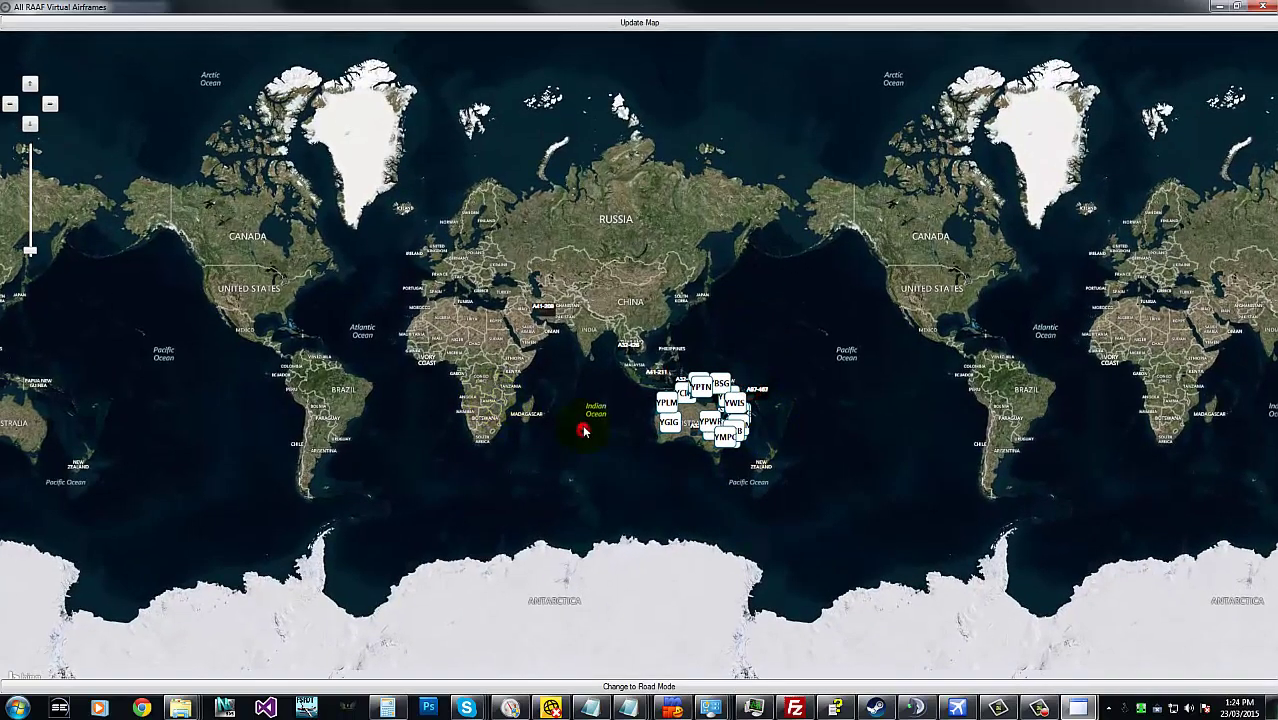
pyautogui.doubleClick(600, 420)
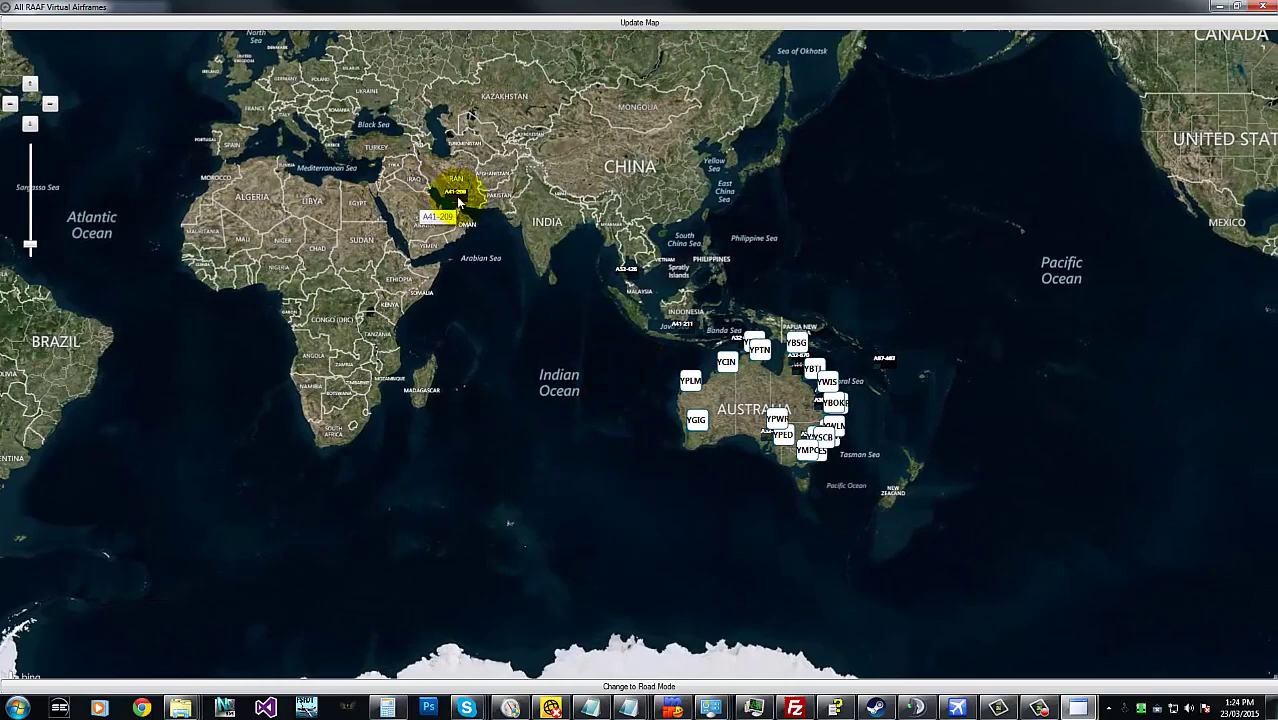
# - Zoom and pan the map to locate A41-209 parked at the Dubai airbase
pyautogui.scroll(5, 435, 200)
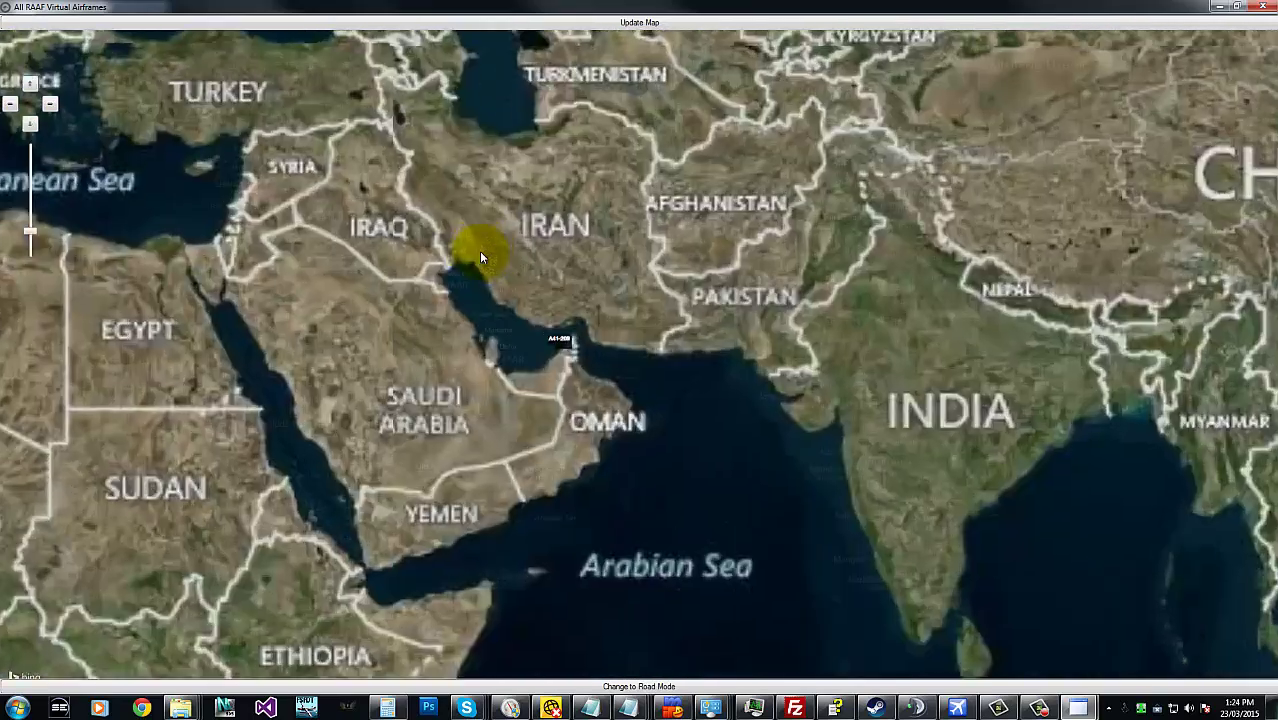
pyautogui.scroll(6, 377, 547)
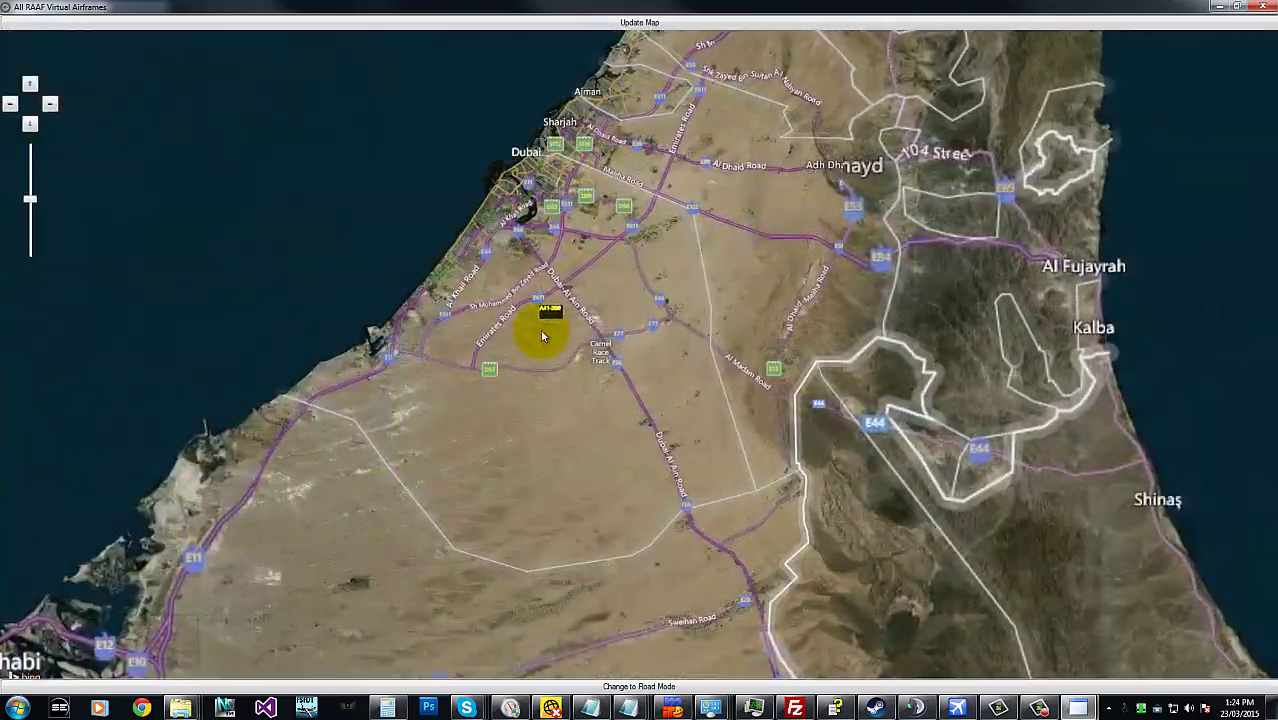
pyautogui.scroll(3, 577, 322)
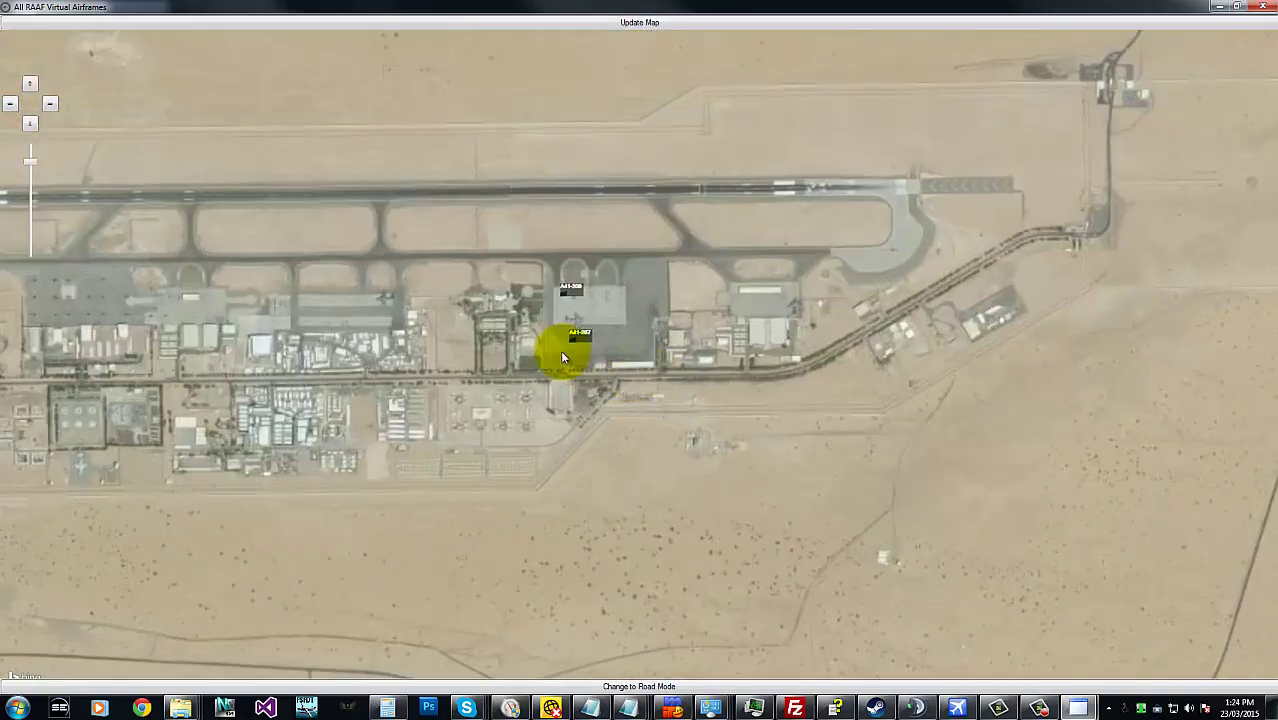
pyautogui.scroll(2, 609, 345)
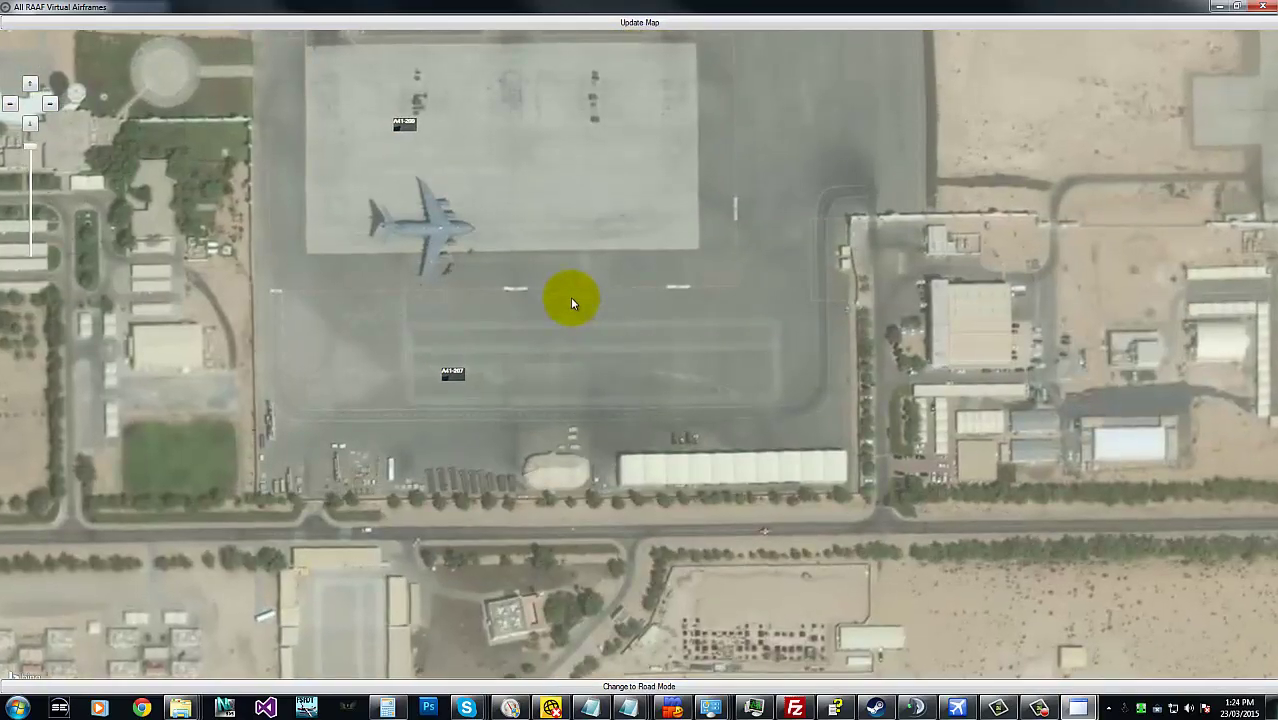
pyautogui.scroll(-5, 570, 297)
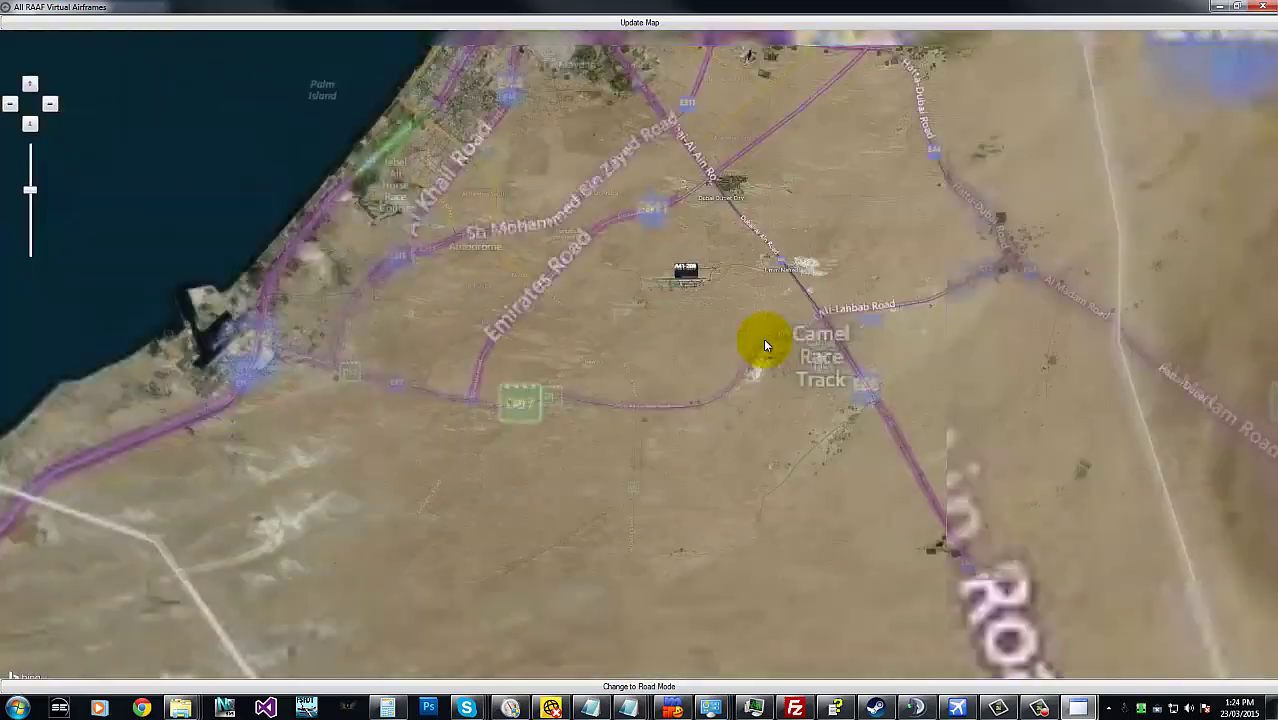
pyautogui.scroll(-3, 765, 345)
pyautogui.moveTo(927, 340); pyautogui.dragTo(115, 85)
# - Pan the map from the Arabian Sea across to Australia and zoom to show the continent
pyautogui.moveTo(539, 286); pyautogui.dragTo(445, 168)
pyautogui.scroll(-4, 445, 168)
pyautogui.moveTo(884, 414); pyautogui.dragTo(514, 205)
pyautogui.scroll(2, 748, 271)
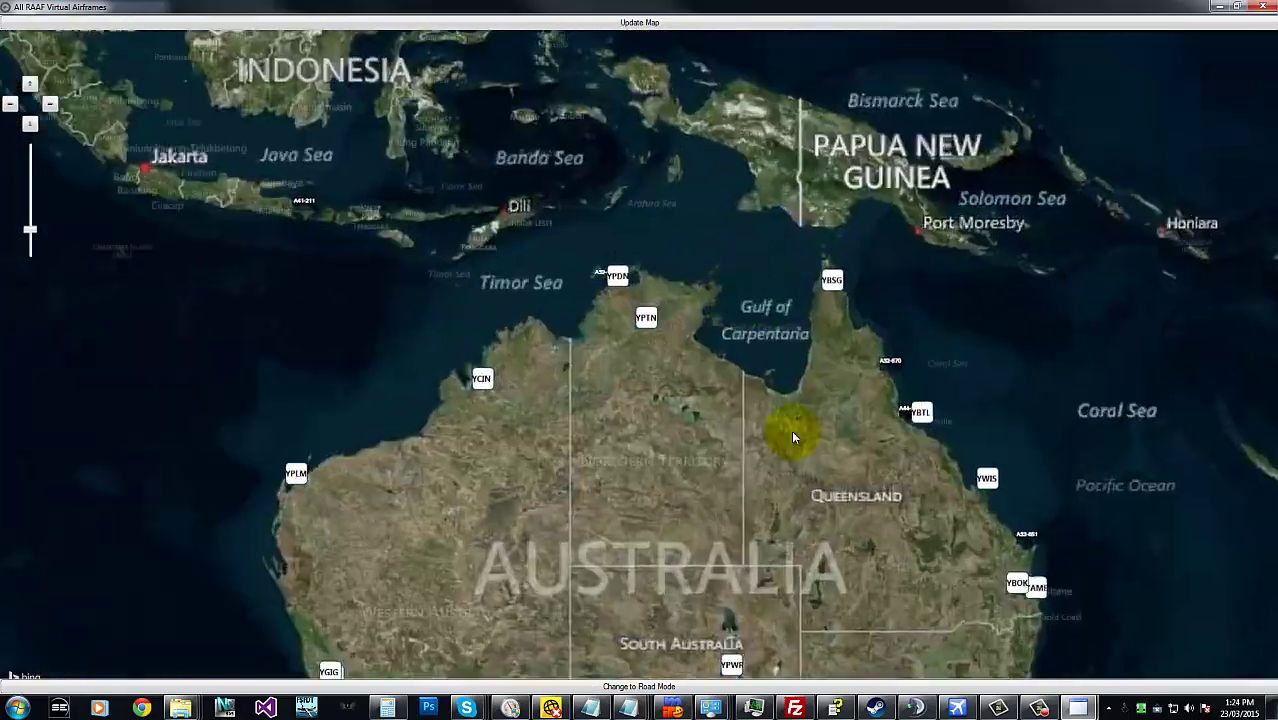
pyautogui.moveTo(789, 460); pyautogui.dragTo(687, 288)
pyautogui.scroll(-3, 687, 288)
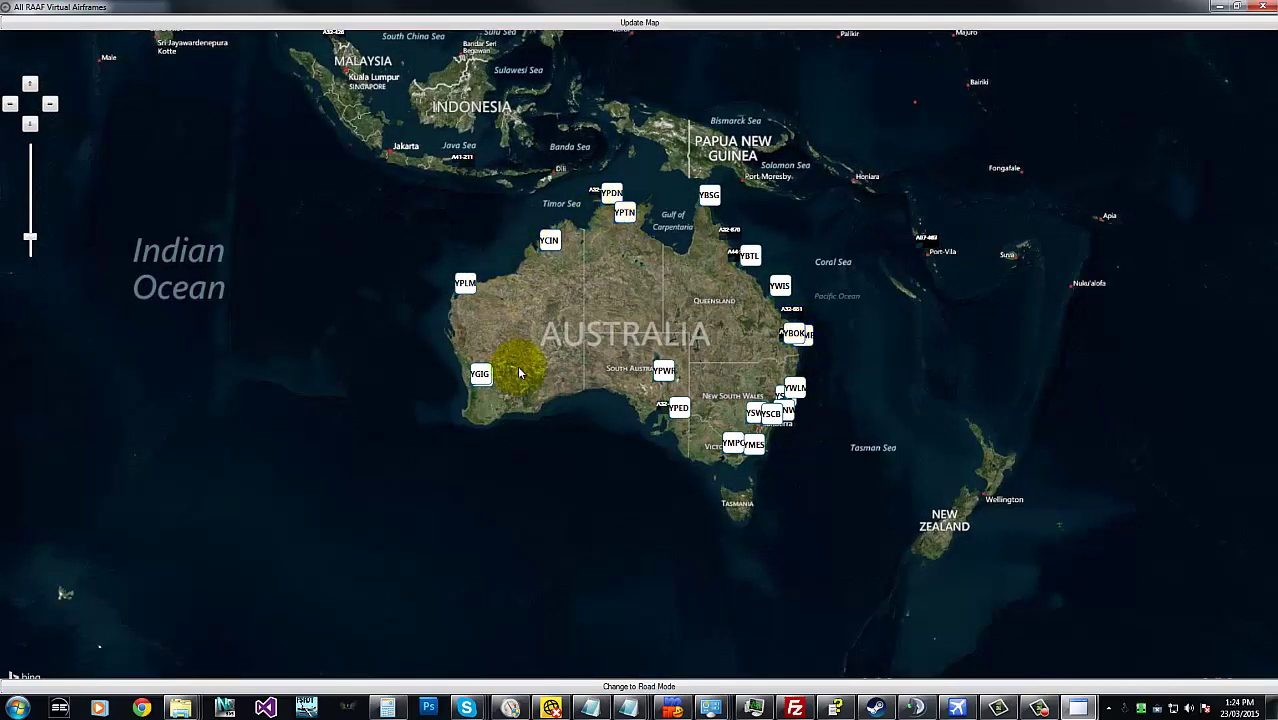
pyautogui.scroll(2, 783, 425)
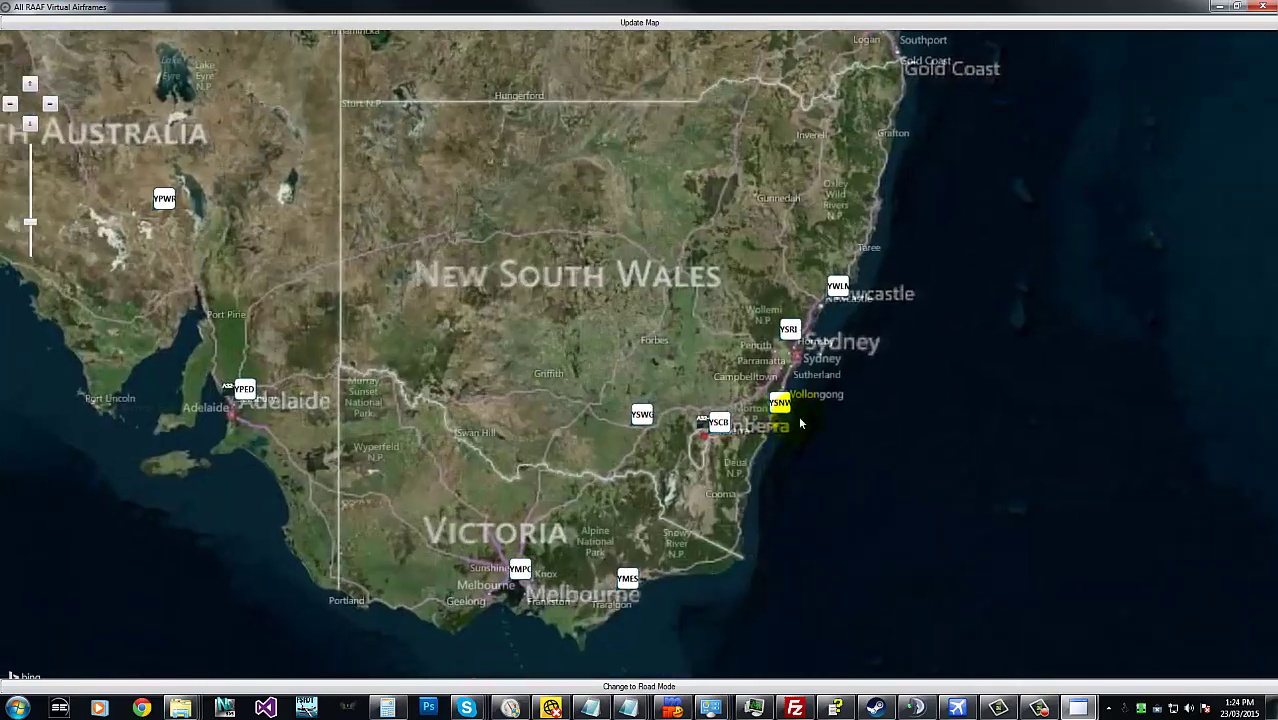
pyautogui.scroll(-3, 783, 401)
pyautogui.scroll(1, 664, 297)
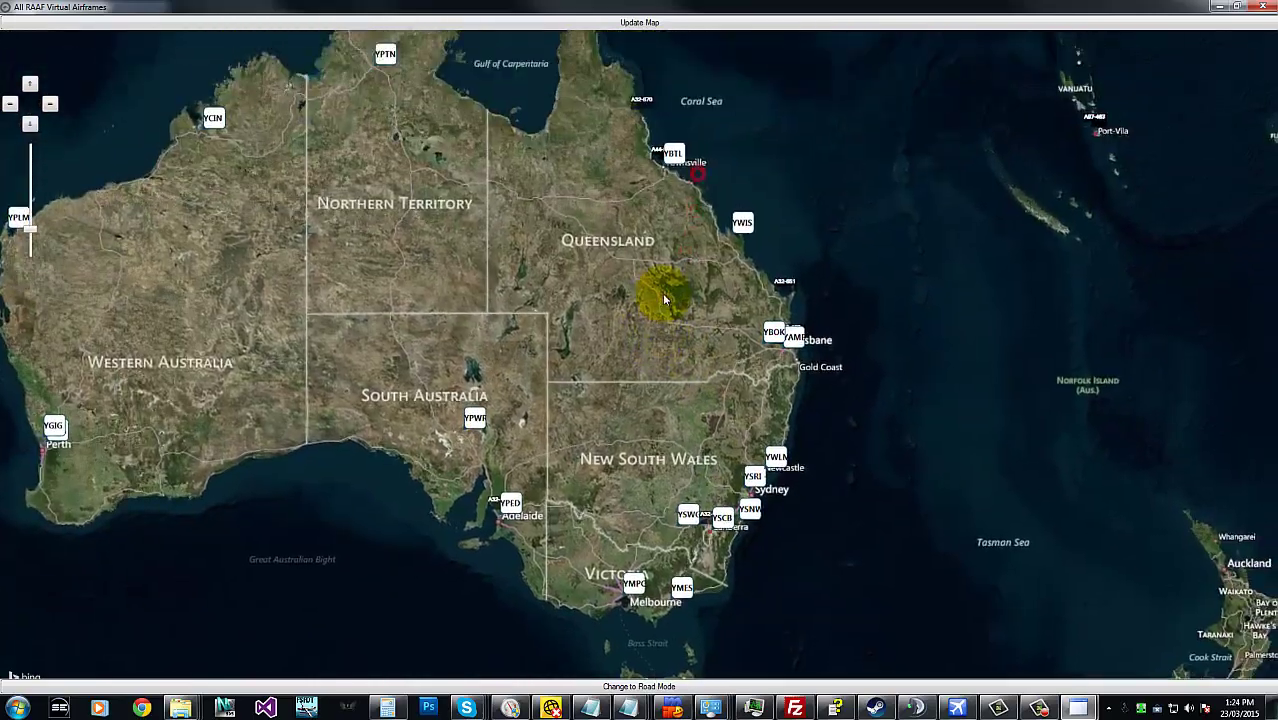
pyautogui.scroll(4, 783, 369)
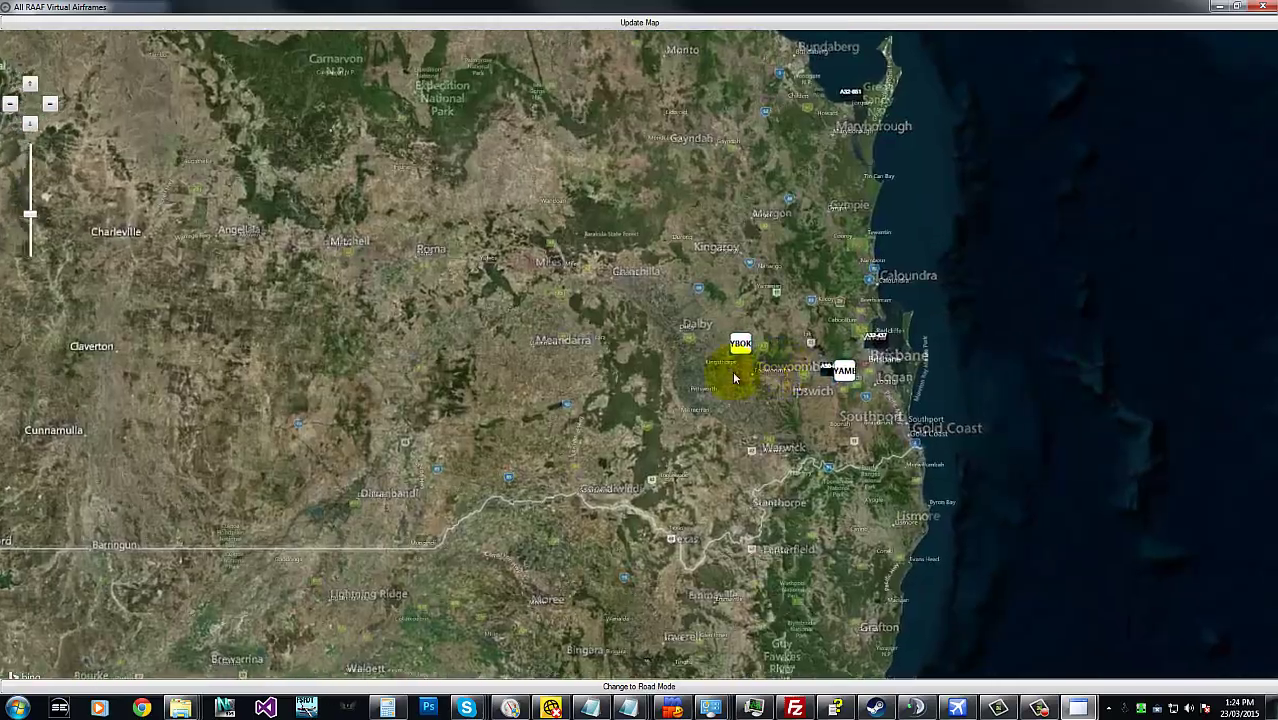
pyautogui.scroll(3, 658, 356)
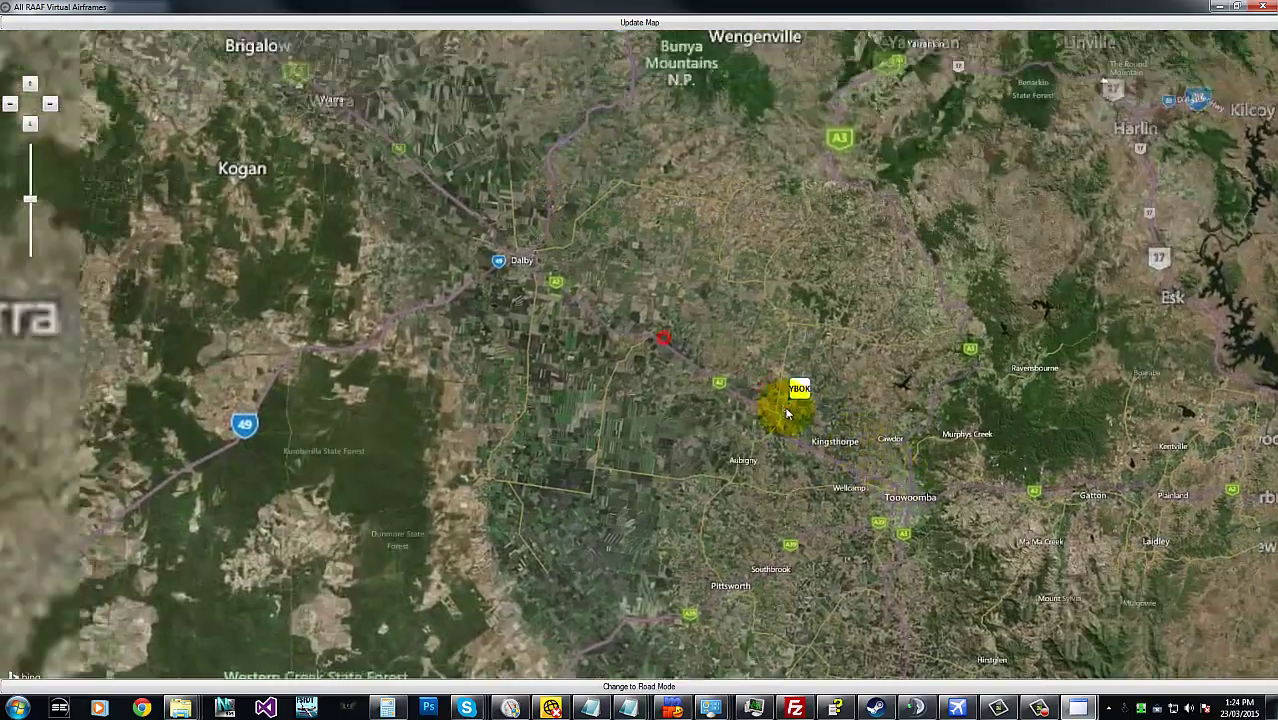
pyautogui.scroll(2, 812, 376)
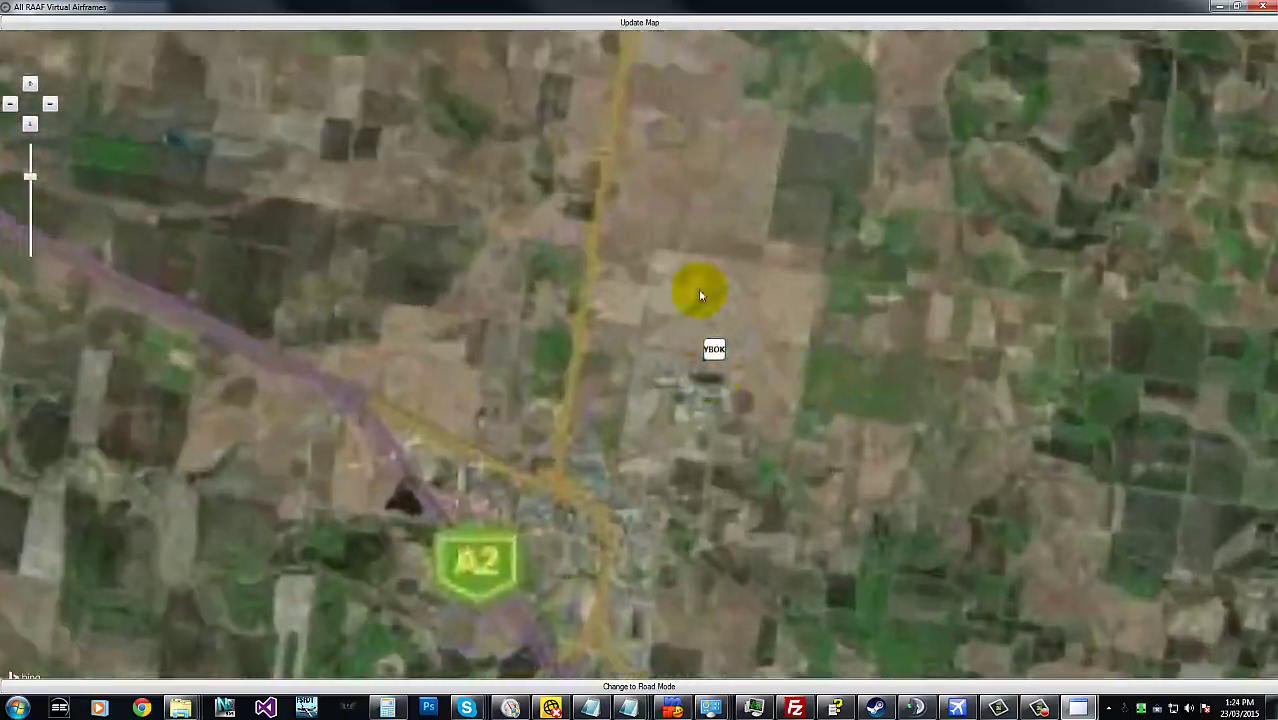
pyautogui.scroll(-1, 743, 352)
pyautogui.scroll(-3, 740, 357)
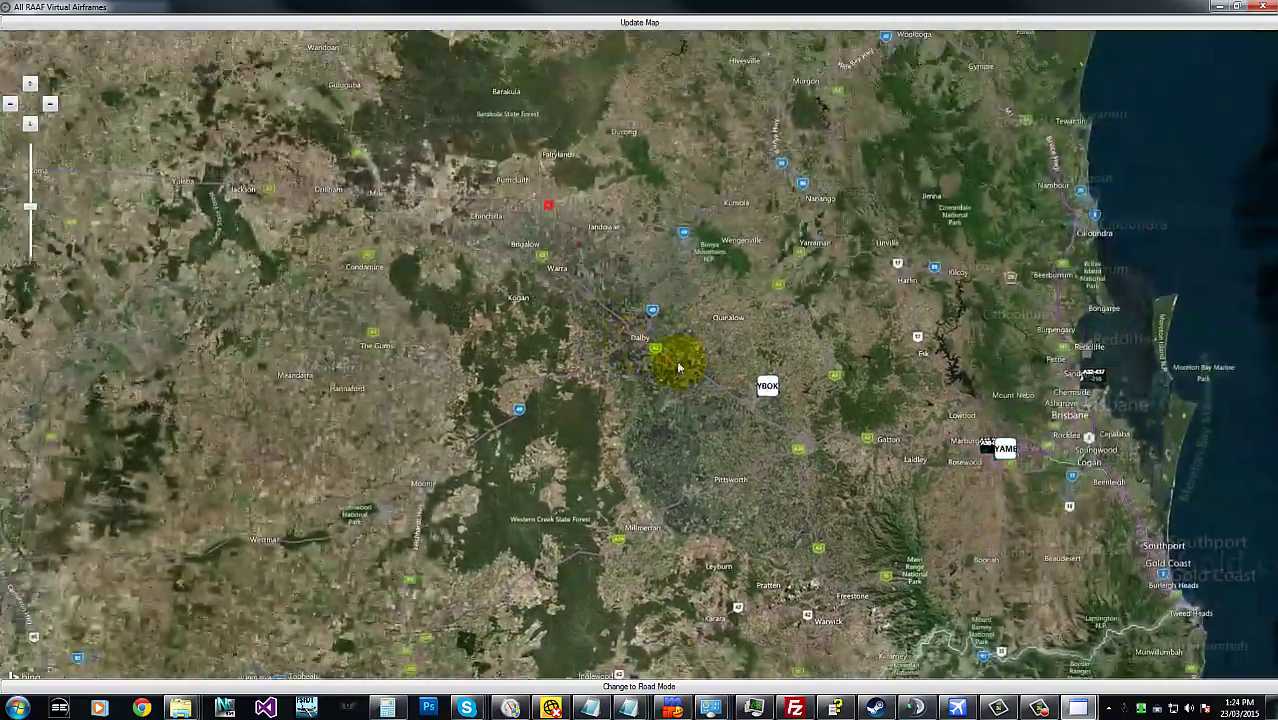
pyautogui.scroll(1, 705, 230)
pyautogui.scroll(-4, 705, 230)
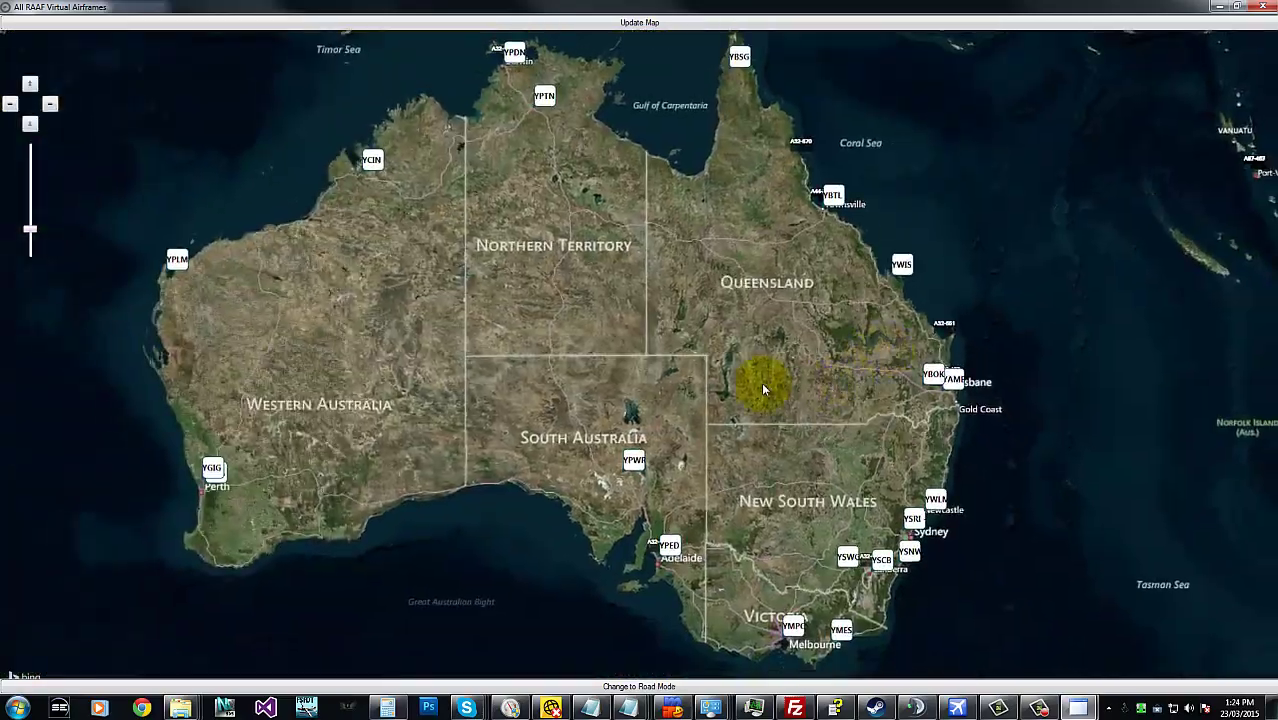
# - Zoom onto Darwin's apron to check the aircraft parked there
pyautogui.moveTo(765, 380); pyautogui.dragTo(756, 434)
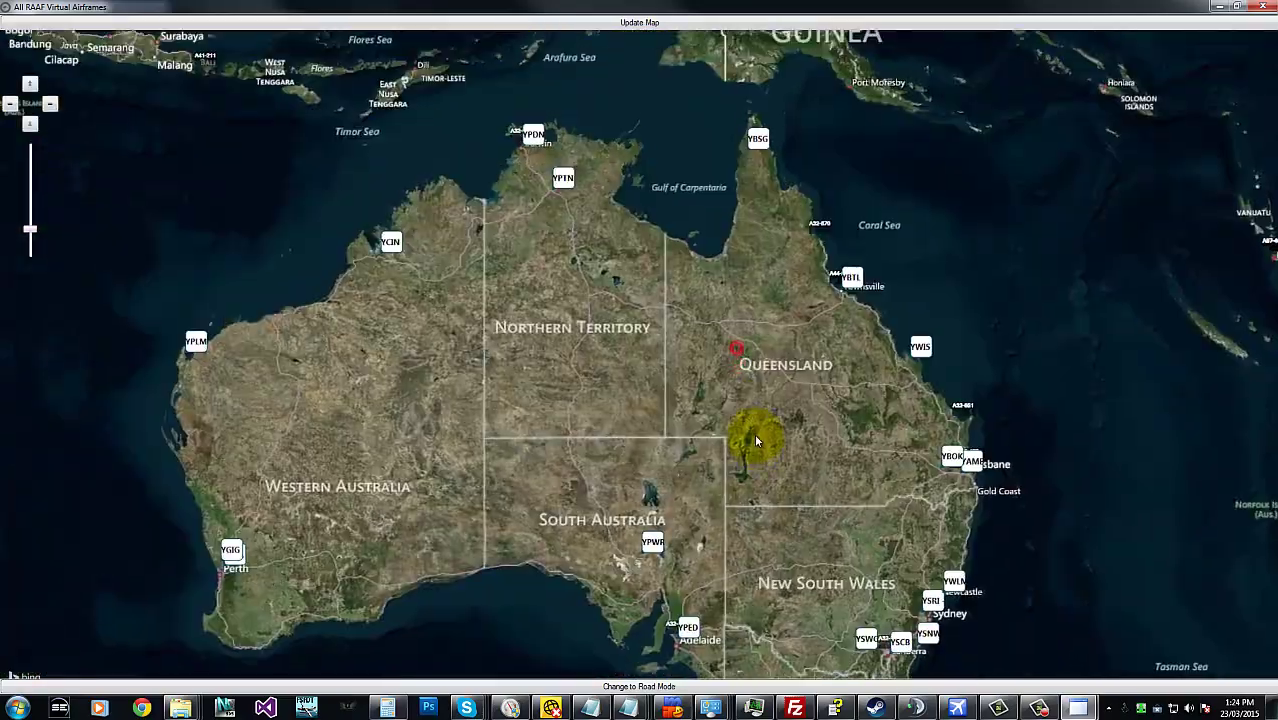
pyautogui.moveTo(755, 368); pyautogui.dragTo(854, 437)
pyautogui.scroll(6, 645, 218)
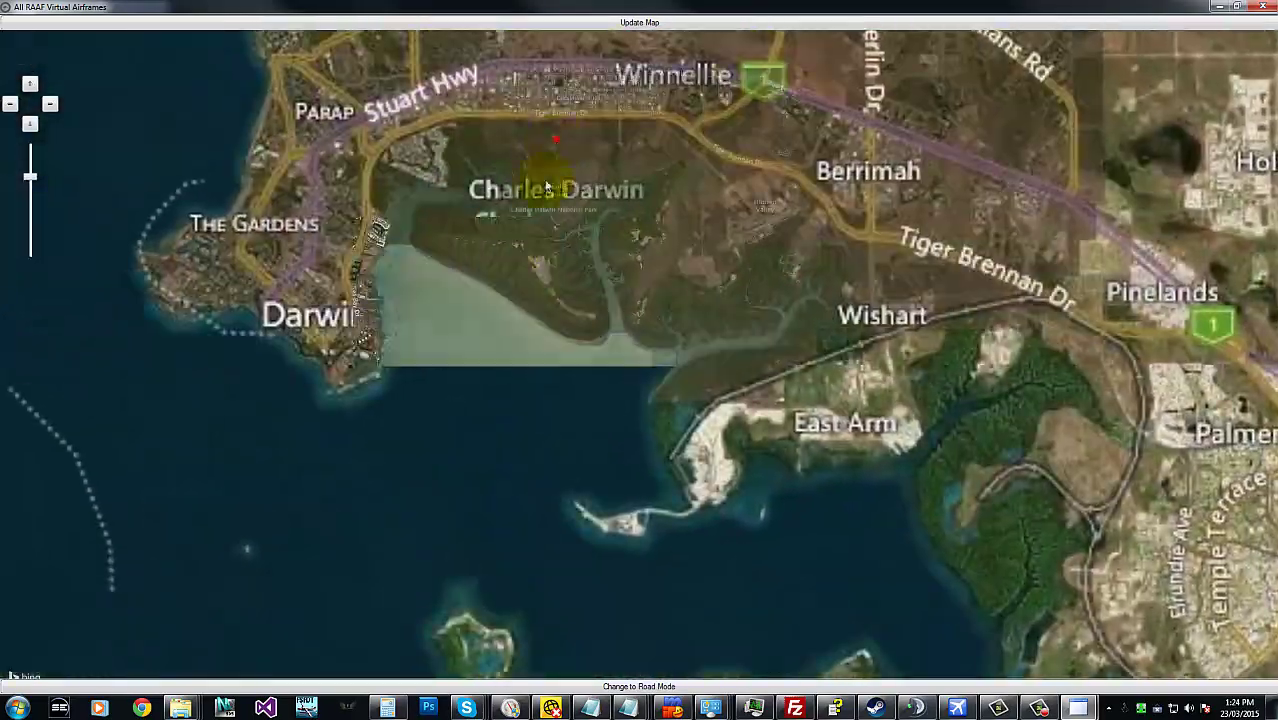
pyautogui.moveTo(547, 188); pyautogui.dragTo(451, 285)
pyautogui.scroll(3, 485, 391)
pyautogui.scroll(3, 566, 443)
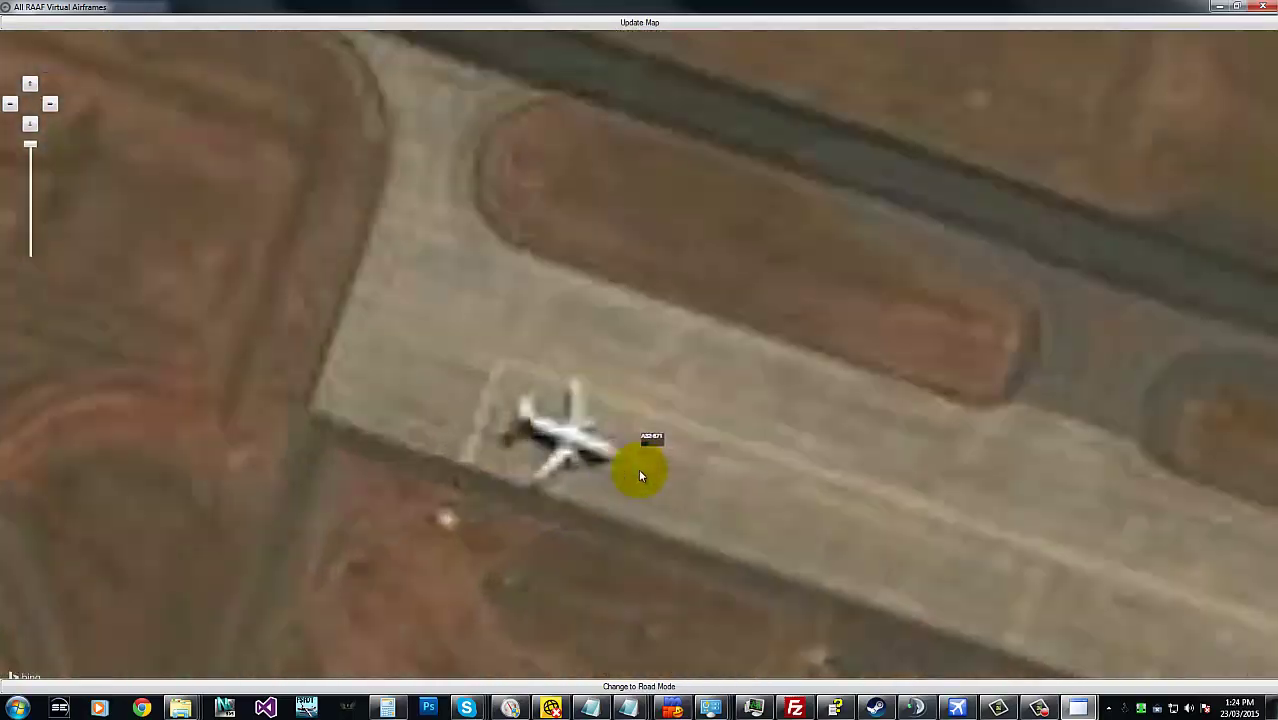
pyautogui.scroll(-10, 677, 435)
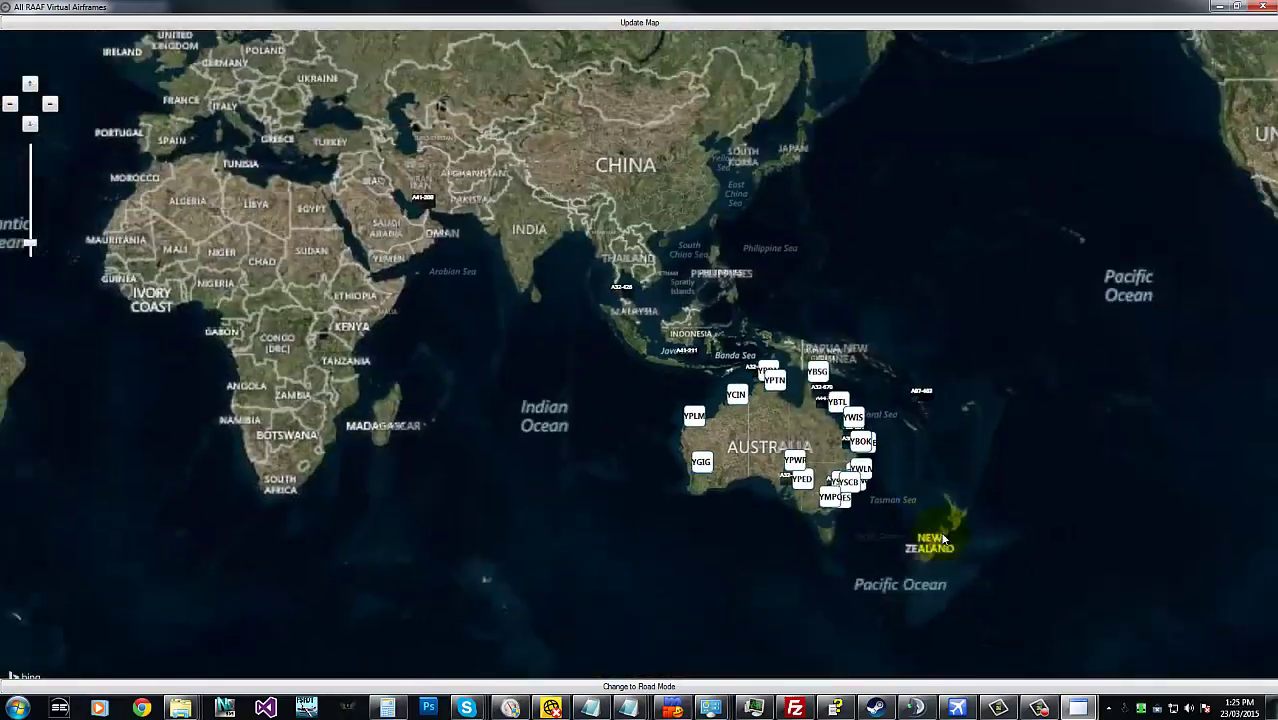
# - Follow the Queensland coast to Amberley and zoom onto the tail numbers at the YAMB marker
pyautogui.moveTo(942, 538); pyautogui.dragTo(856, 491)
pyautogui.scroll(5, 830, 430)
pyautogui.moveTo(248, 371); pyautogui.dragTo(607, 440)
pyautogui.moveTo(308, 475); pyautogui.dragTo(513, 485)
pyautogui.scroll(4, 513, 485)
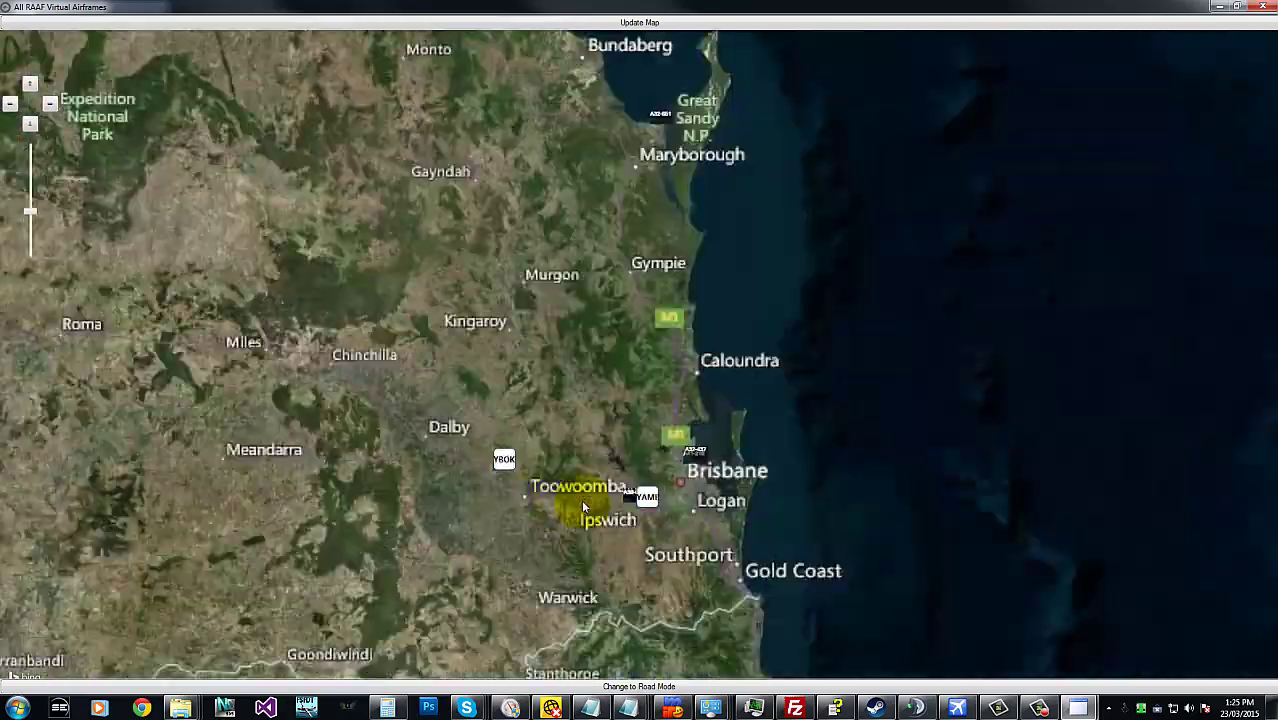
pyautogui.scroll(4, 723, 529)
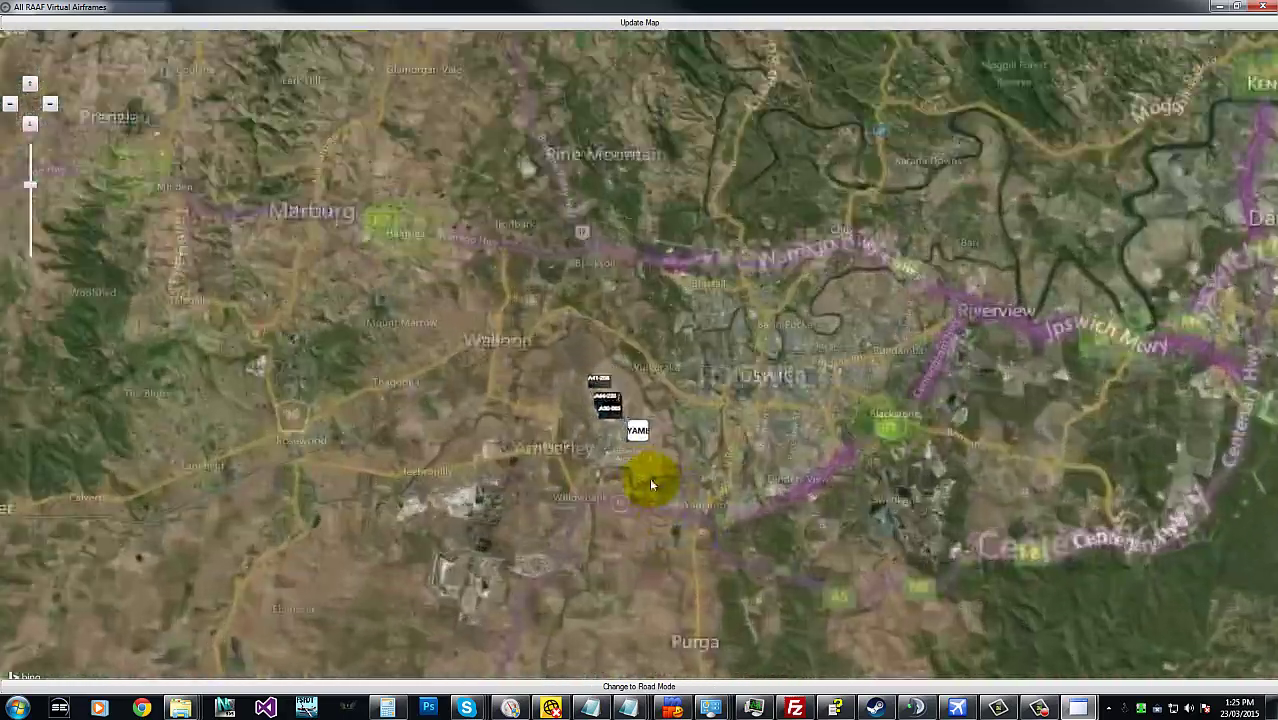
pyautogui.scroll(2, 572, 374)
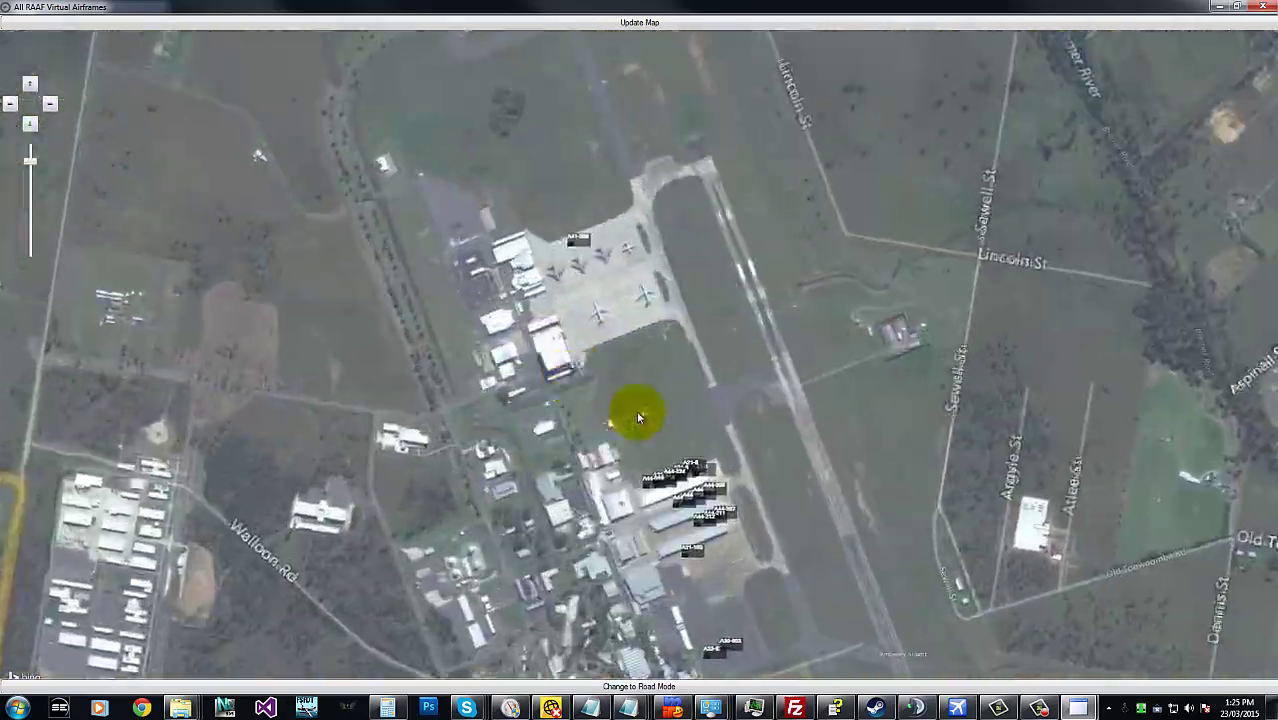
pyautogui.moveTo(677, 430); pyautogui.dragTo(758, 152)
pyautogui.scroll(-4, 967, 255)
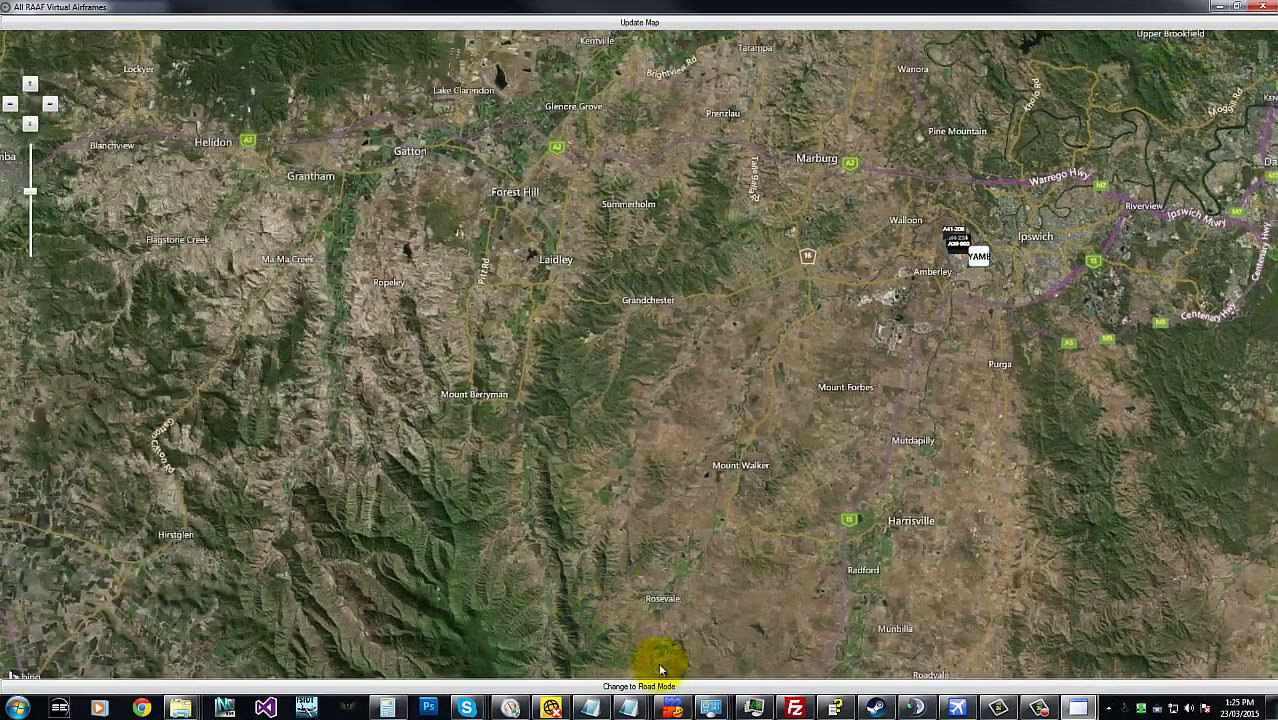
# - View Amberley's parked aircraft in road mode, then in aerial and aerial-with-labels modes
pyautogui.click(672, 688)
pyautogui.moveTo(925, 372); pyautogui.dragTo(890, 305)
pyautogui.scroll(2, 665, 383)
pyautogui.doubleClick(402, 343)
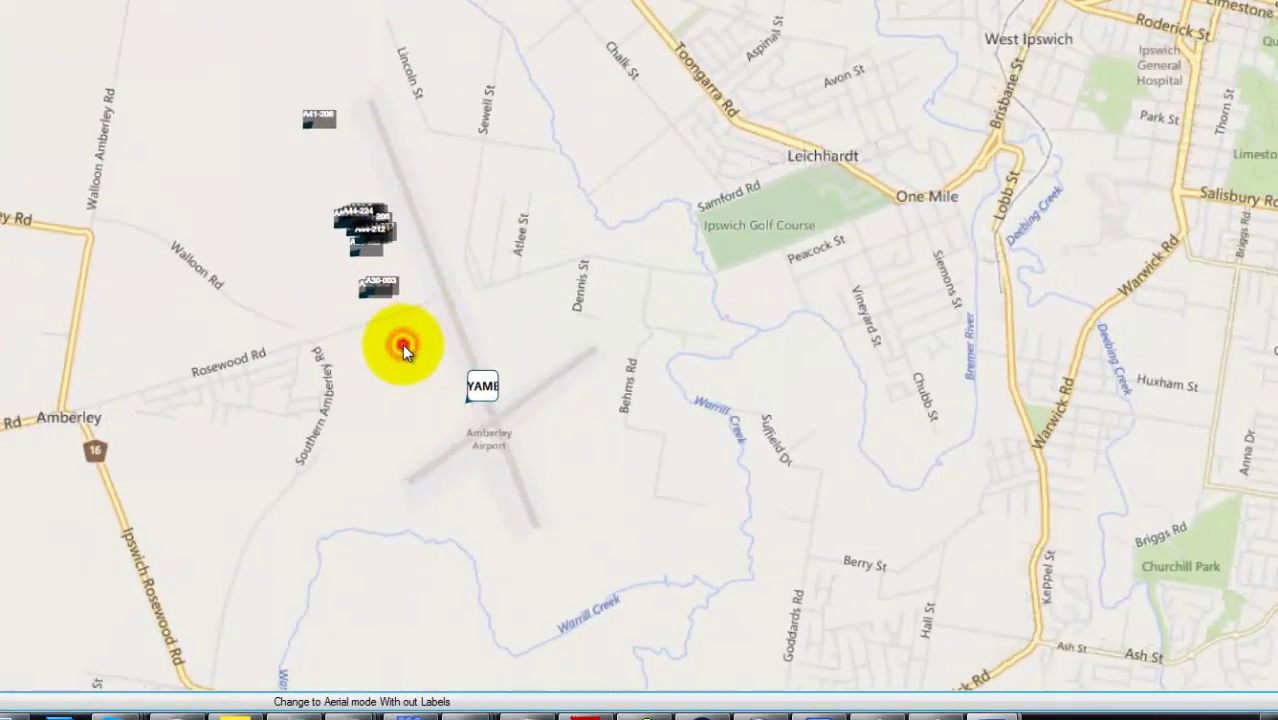
pyautogui.doubleClick(402, 343)
pyautogui.click(445, 705)
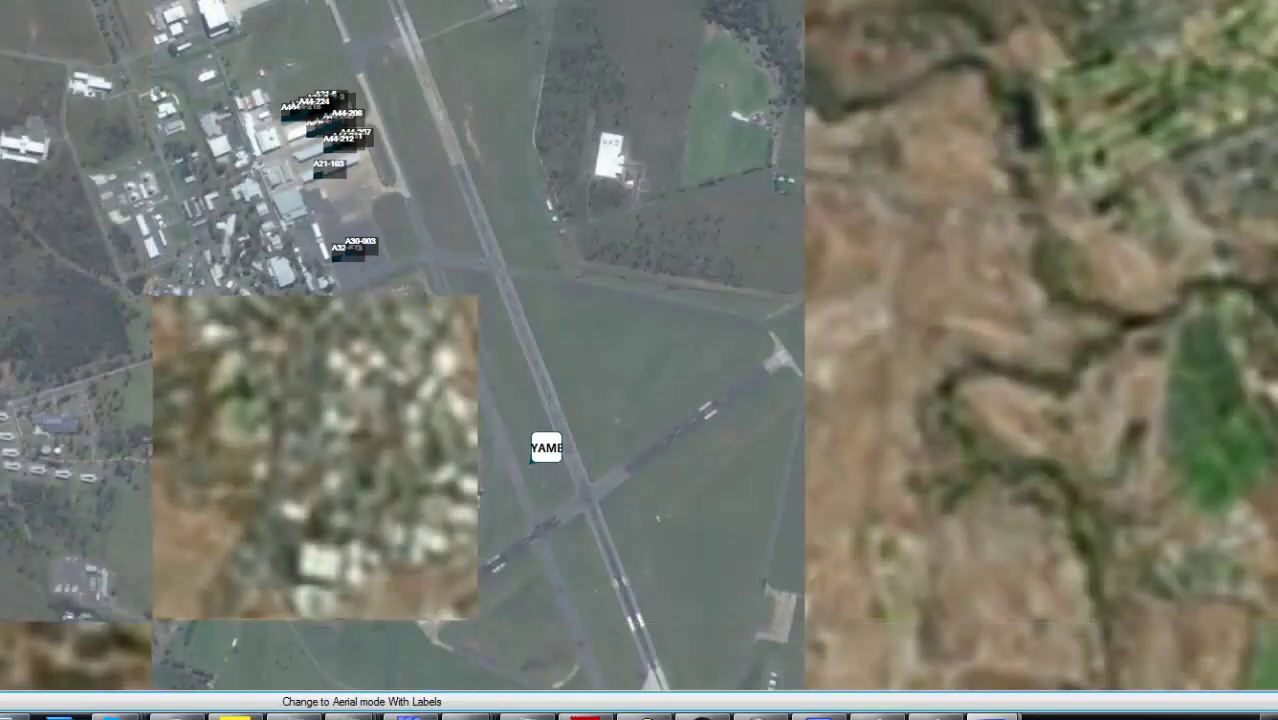
pyautogui.click(317, 701)
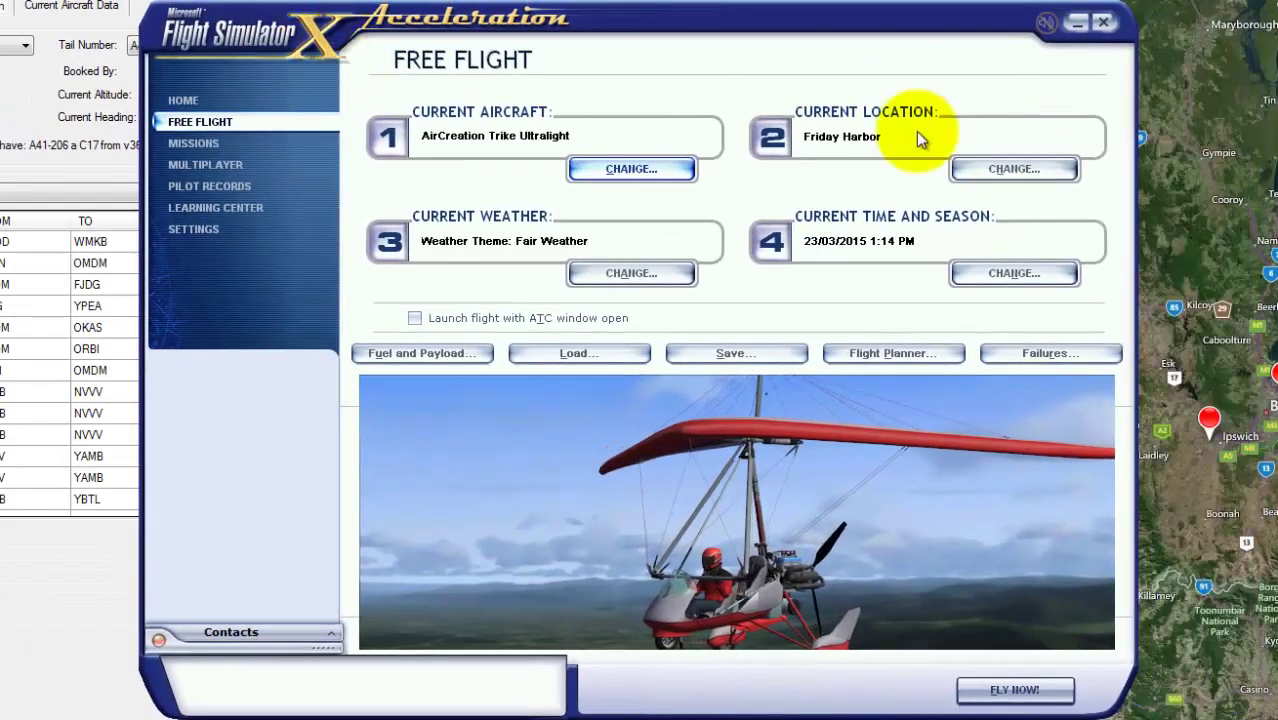
# - Change the free-flight aircraft to the RAAFV Boeing Modified C-17A
pyautogui.click(608, 165)
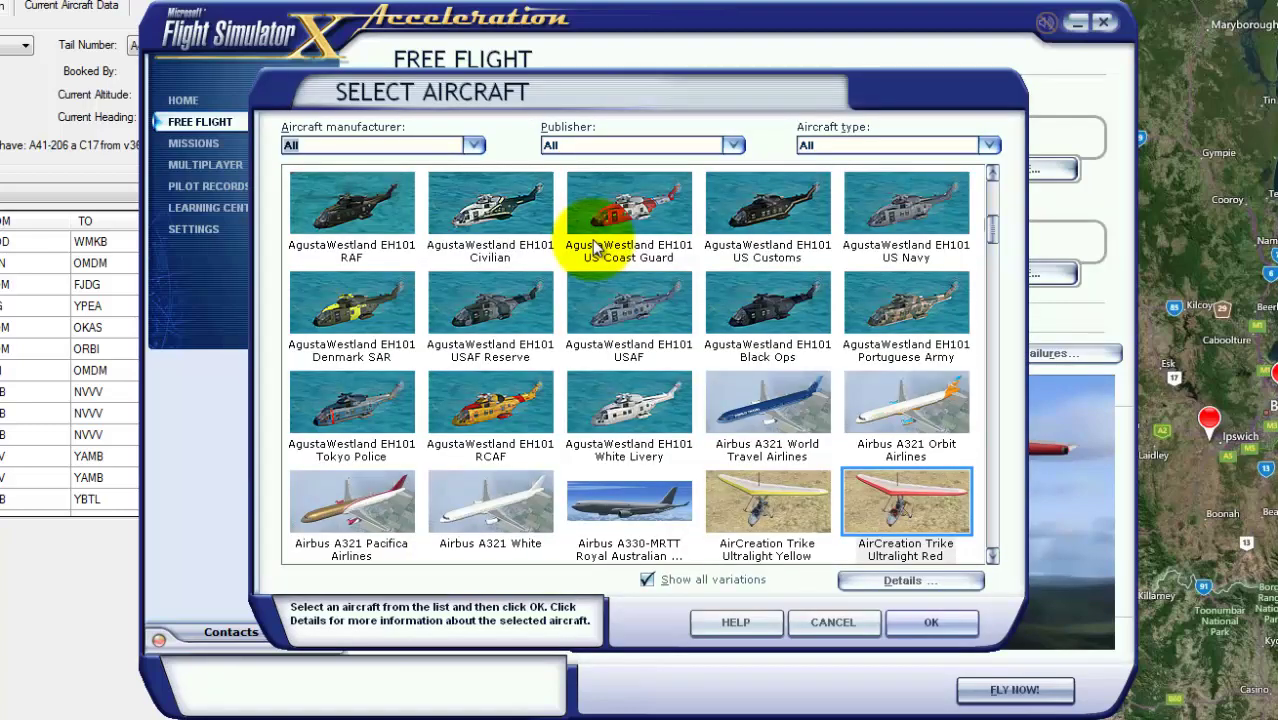
pyautogui.click(735, 143)
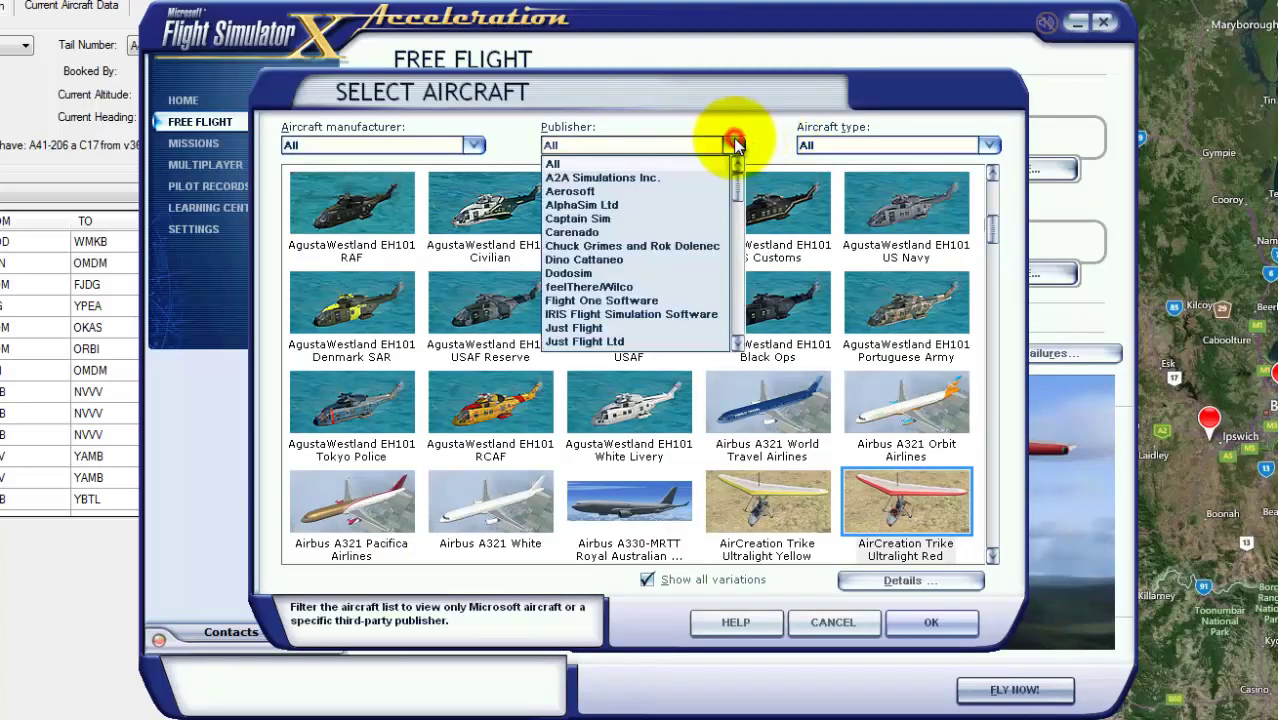
pyautogui.scroll(-5, 650, 275)
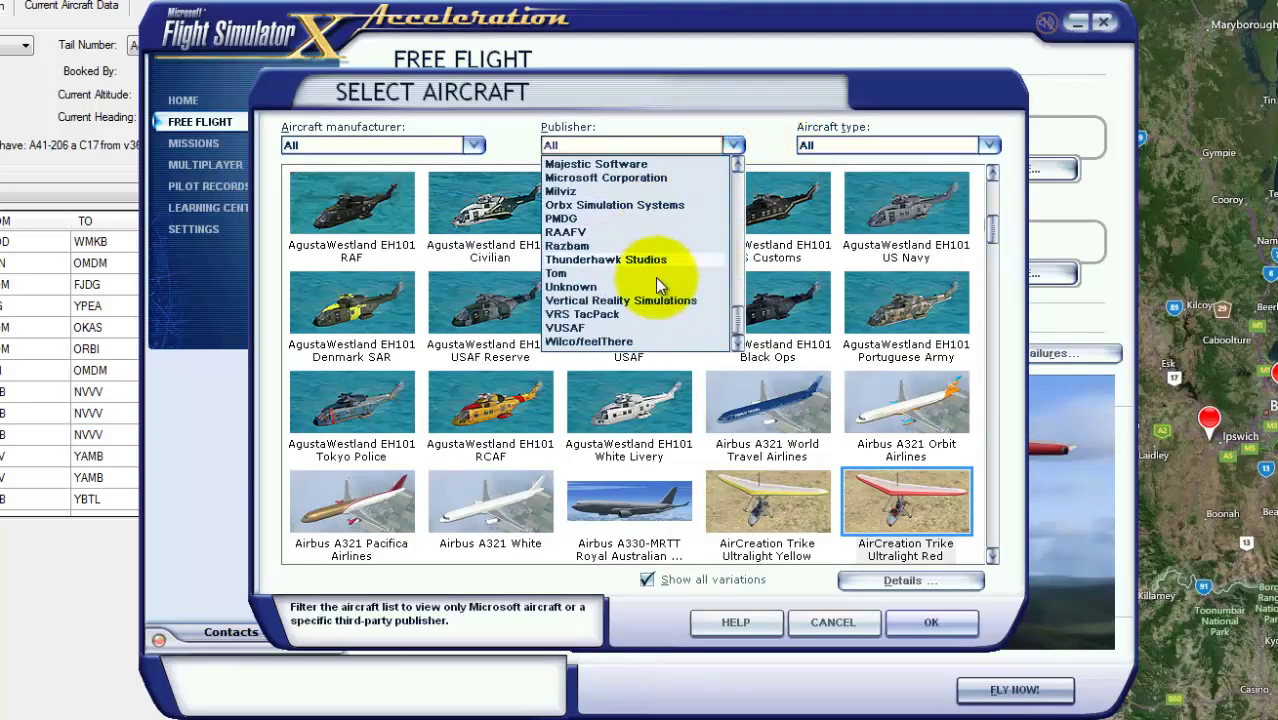
pyautogui.click(614, 234)
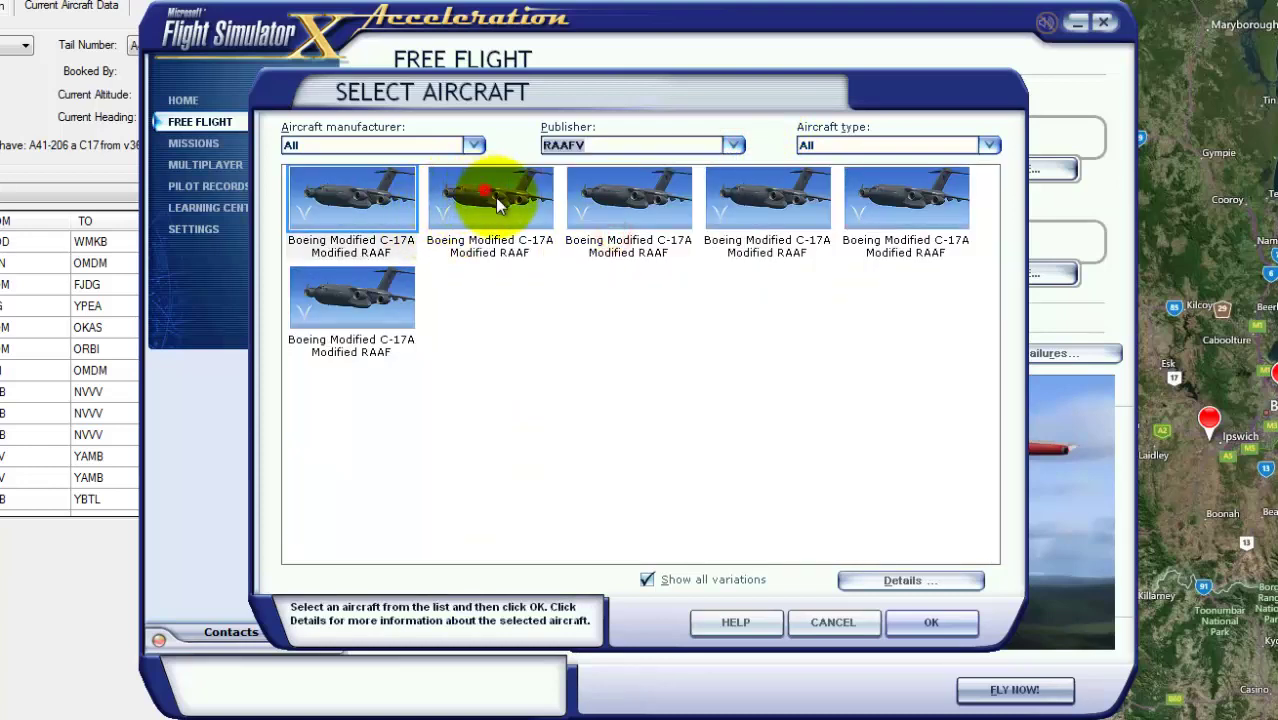
pyautogui.click(485, 195)
pyautogui.click(931, 621)
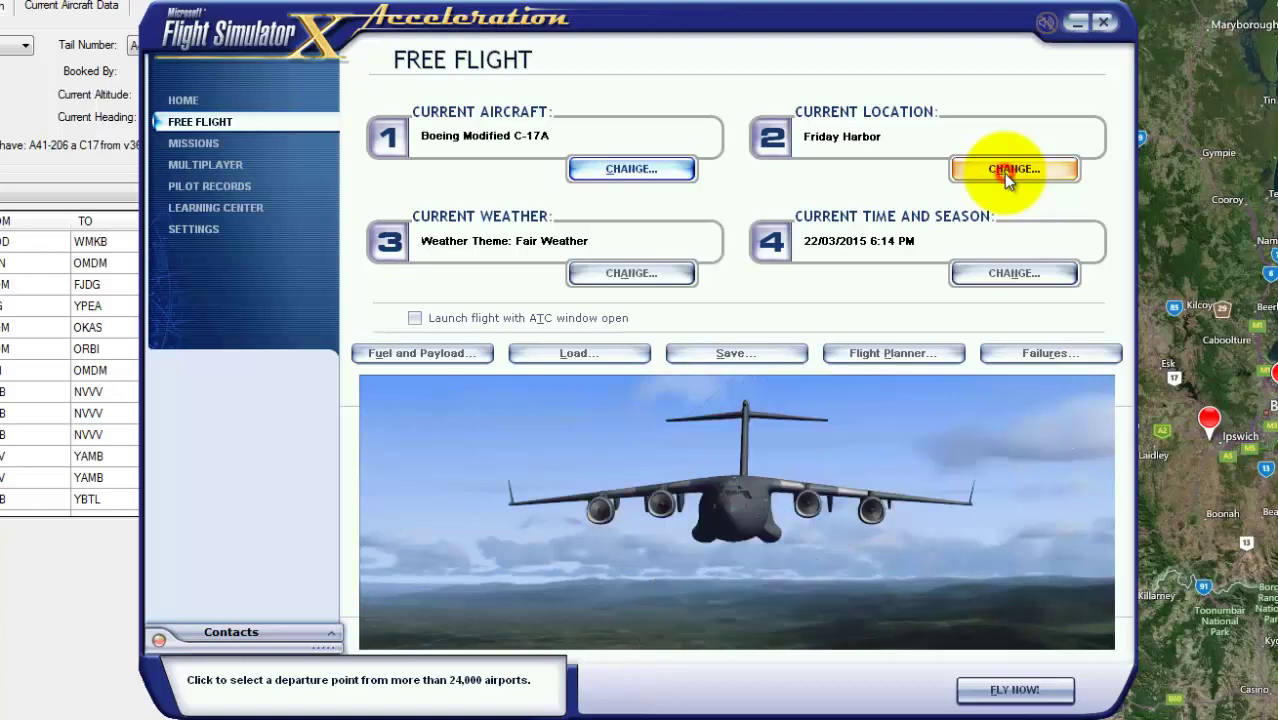
# - Set the start location to Amberley Military (YAMB) by airport ID 'YA' and fly now
pyautogui.click(1005, 172)
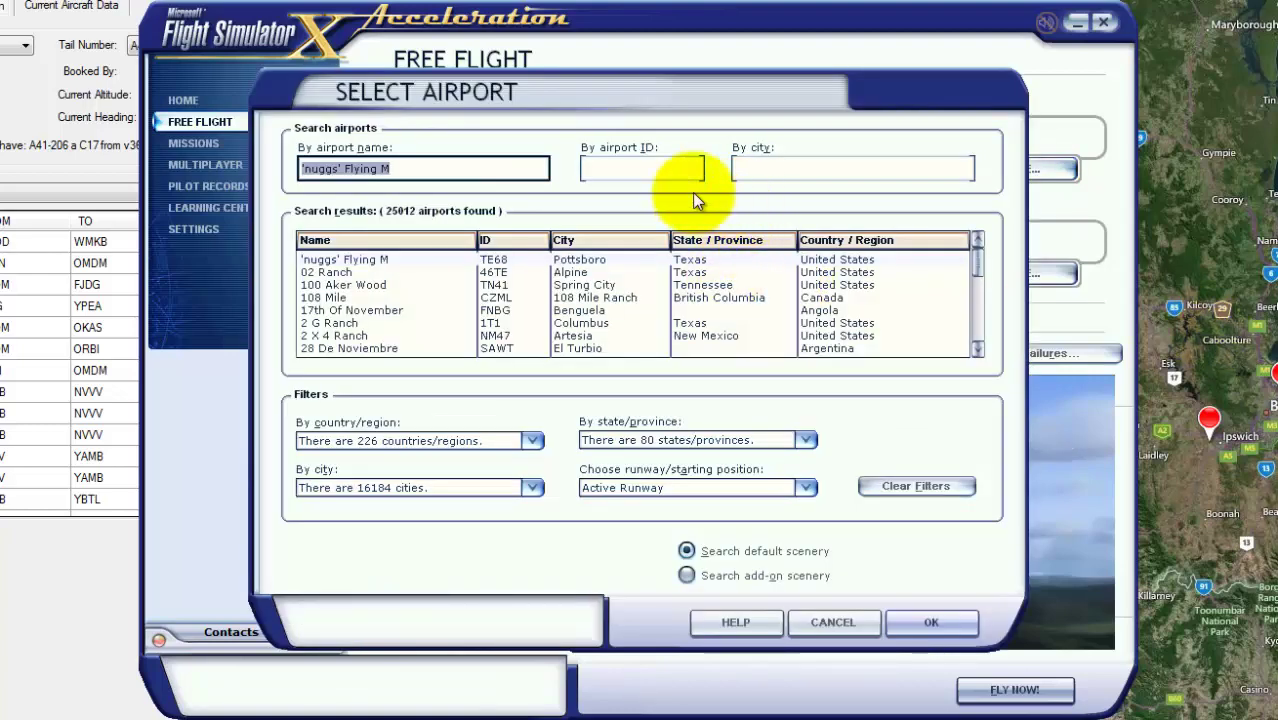
pyautogui.click(665, 170)
pyautogui.write('YAMB')
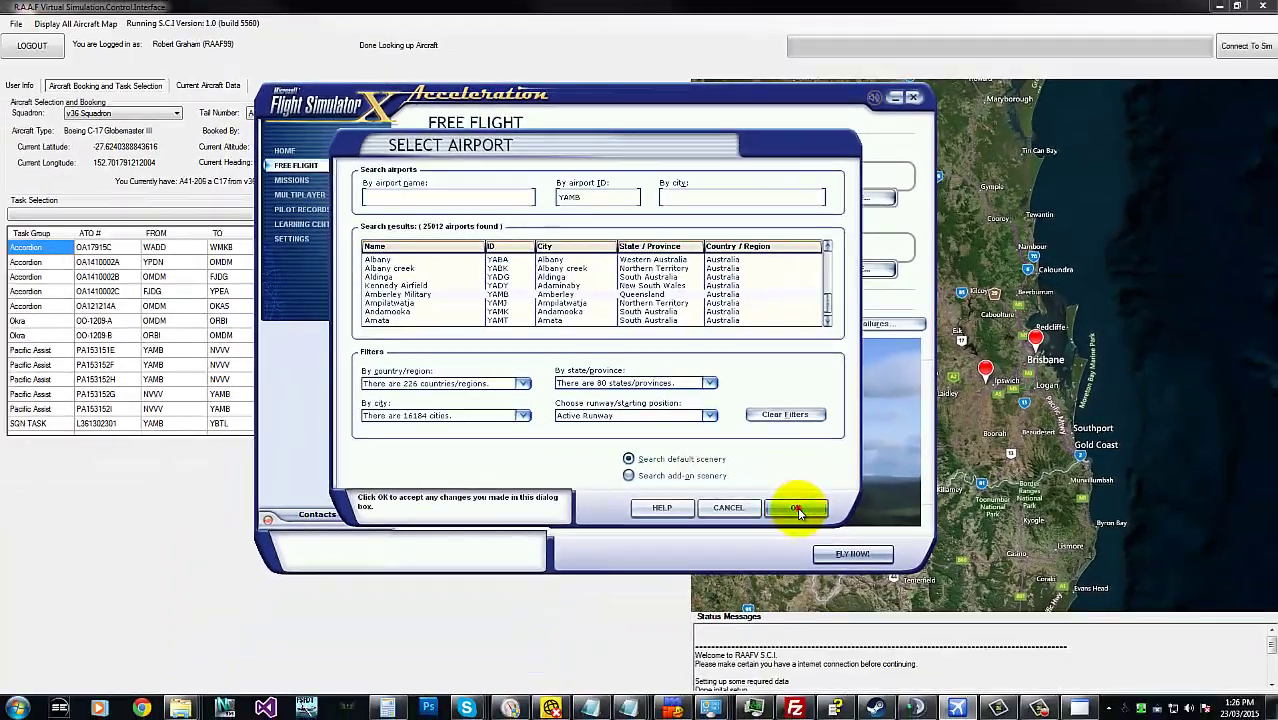
pyautogui.click(931, 622)
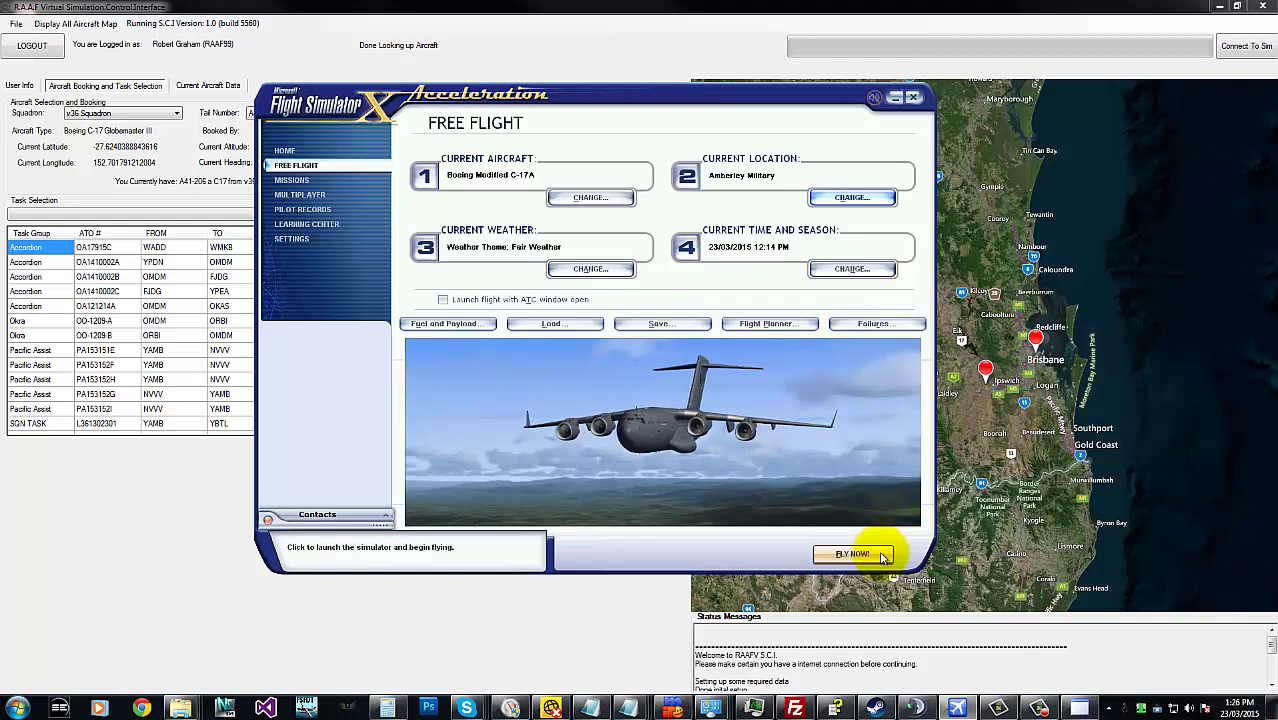
pyautogui.click(838, 560)
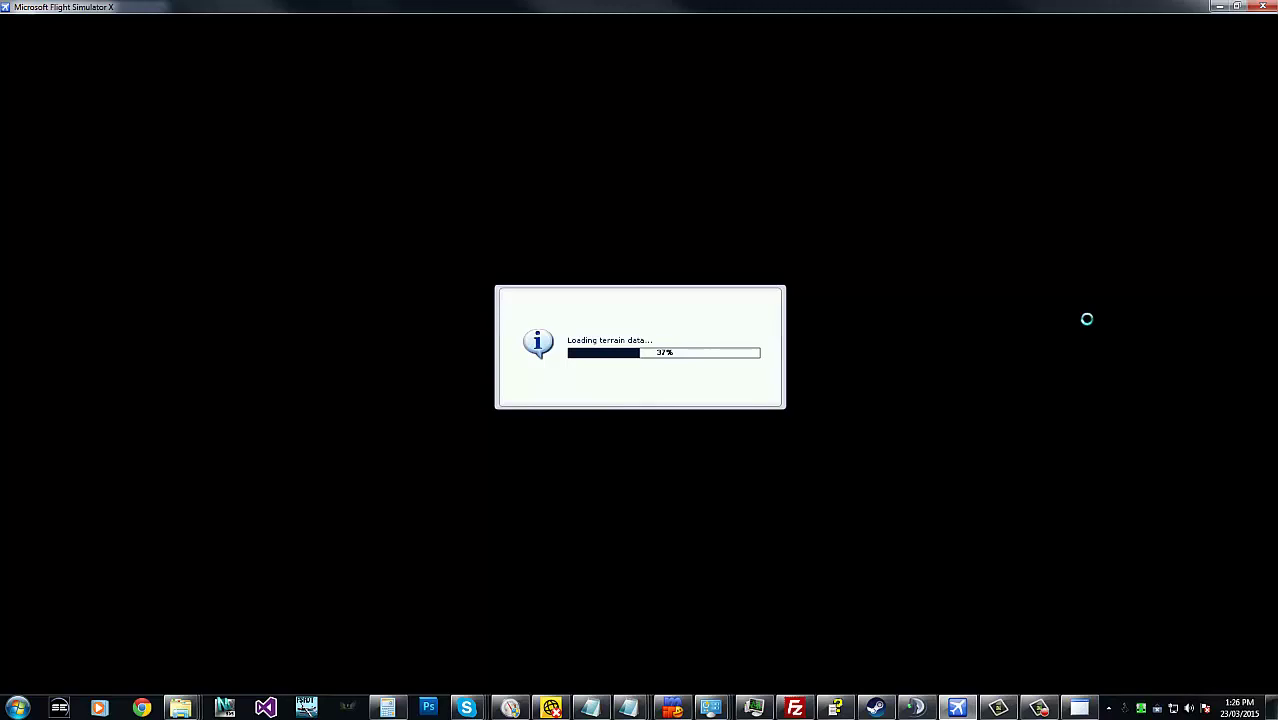
pyautogui.hotkey('alt', 'Tab')
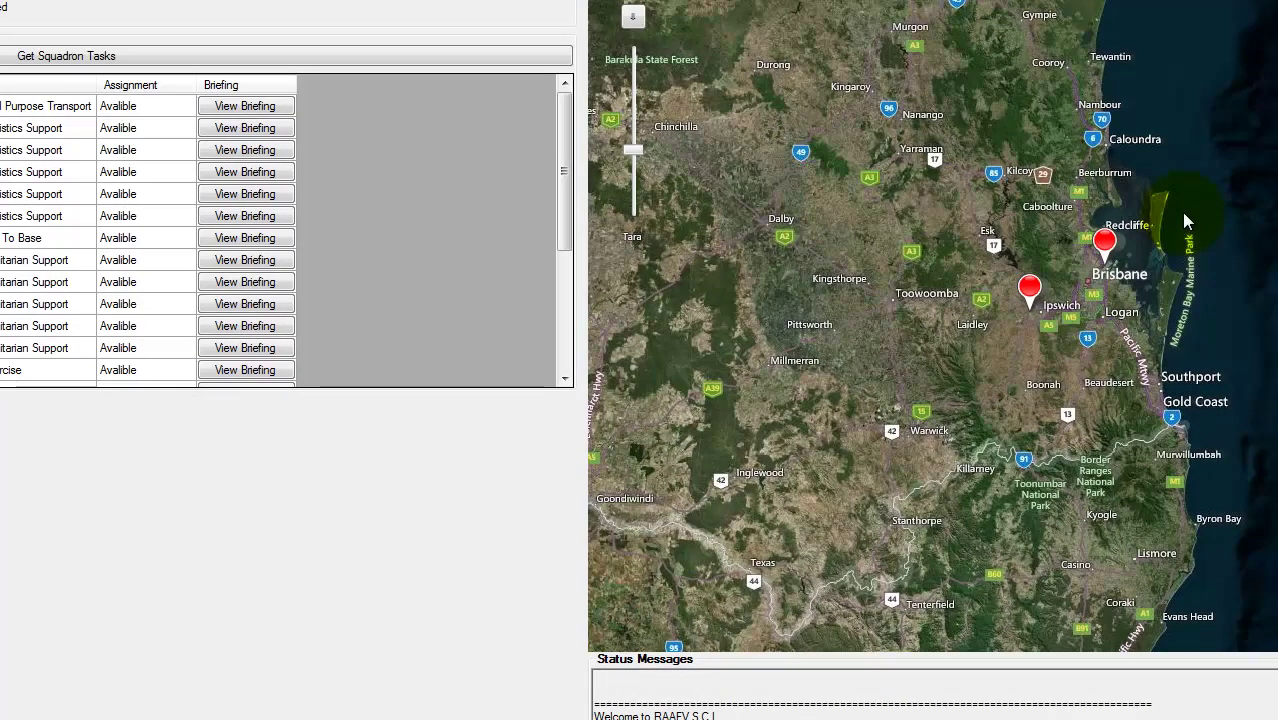
pyautogui.hotkey('alt', 'Tab')
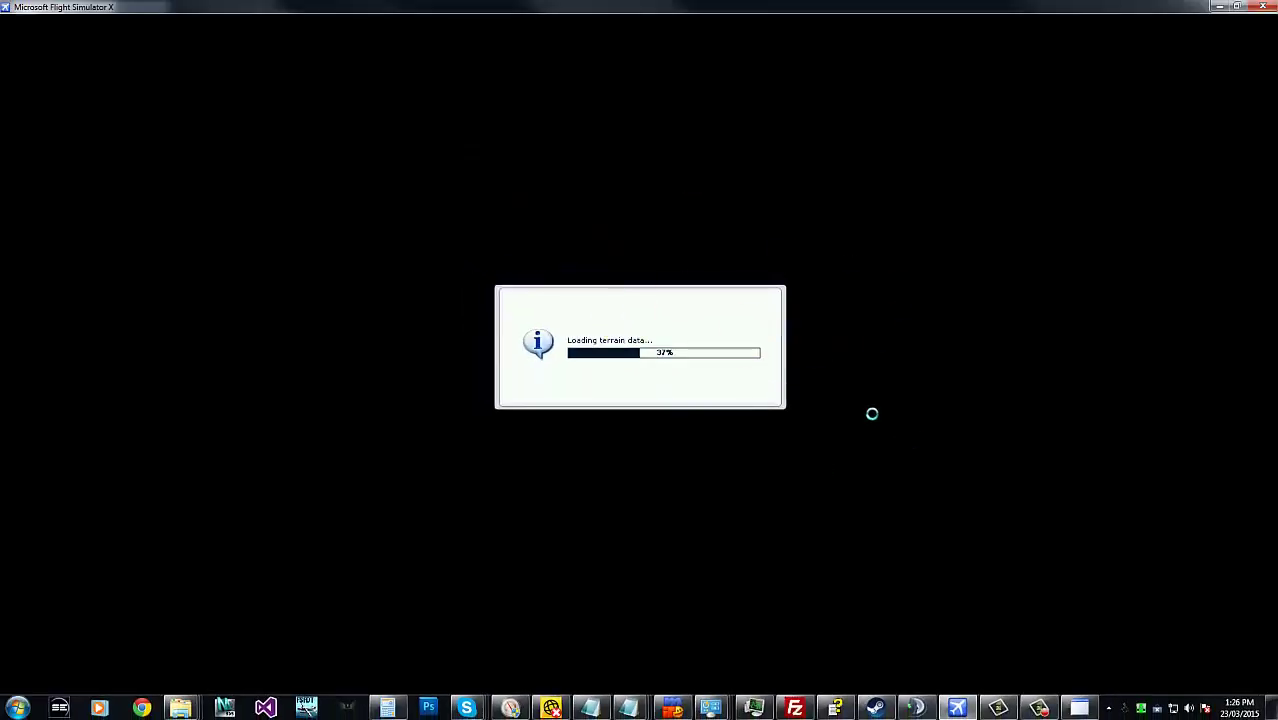
pyautogui.hotkey('alt', 'Tab')
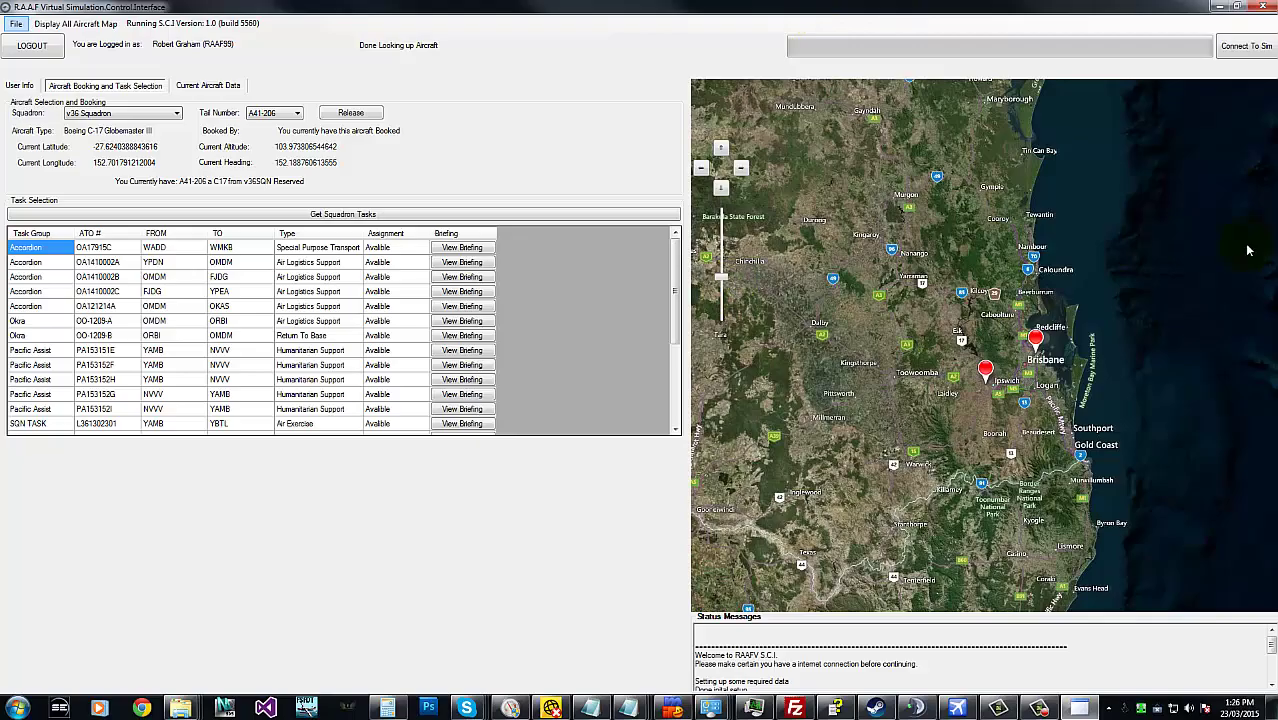
pyautogui.moveTo(828, 6); pyautogui.dragTo(461, 40)
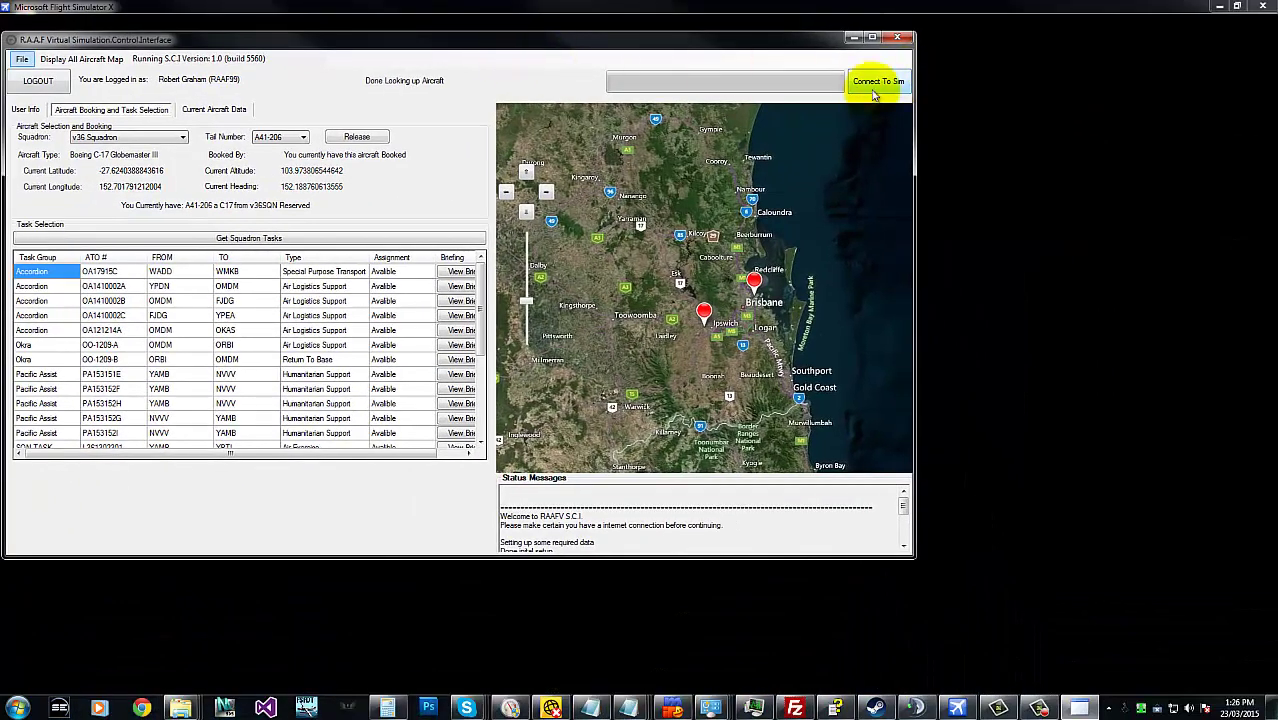
pyautogui.click(858, 86)
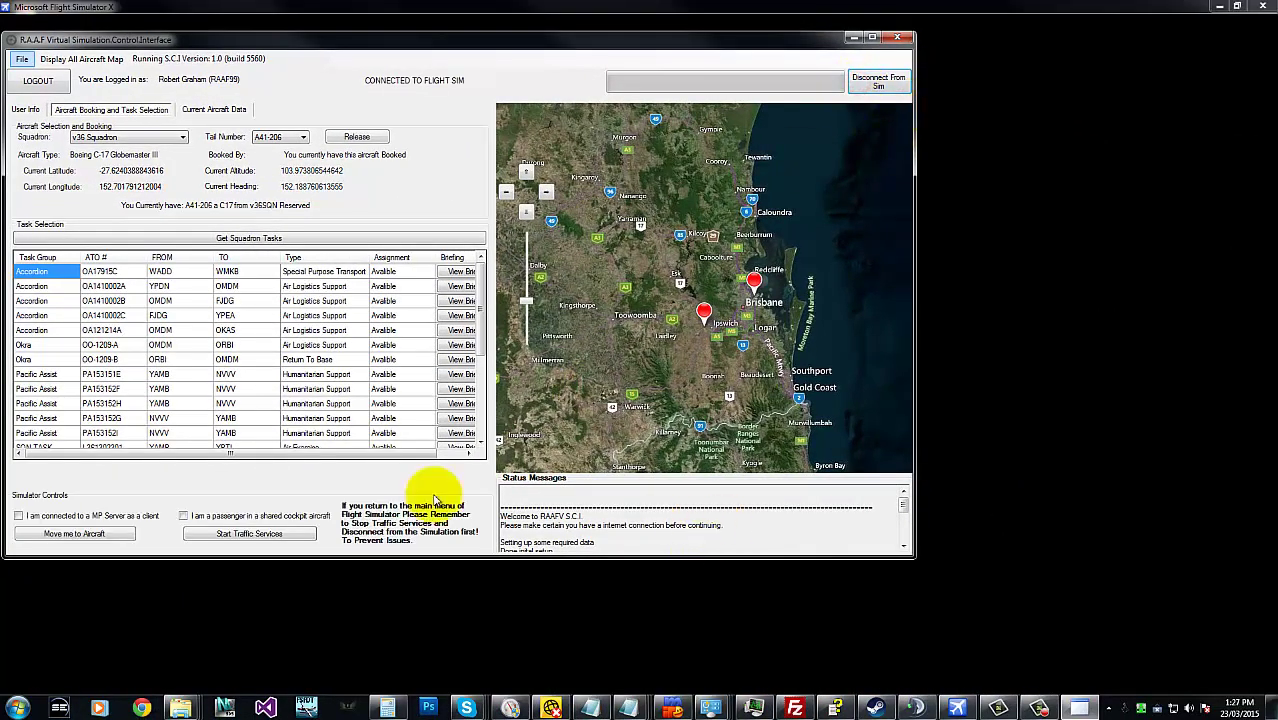
pyautogui.moveTo(396, 44); pyautogui.dragTo(423, 35)
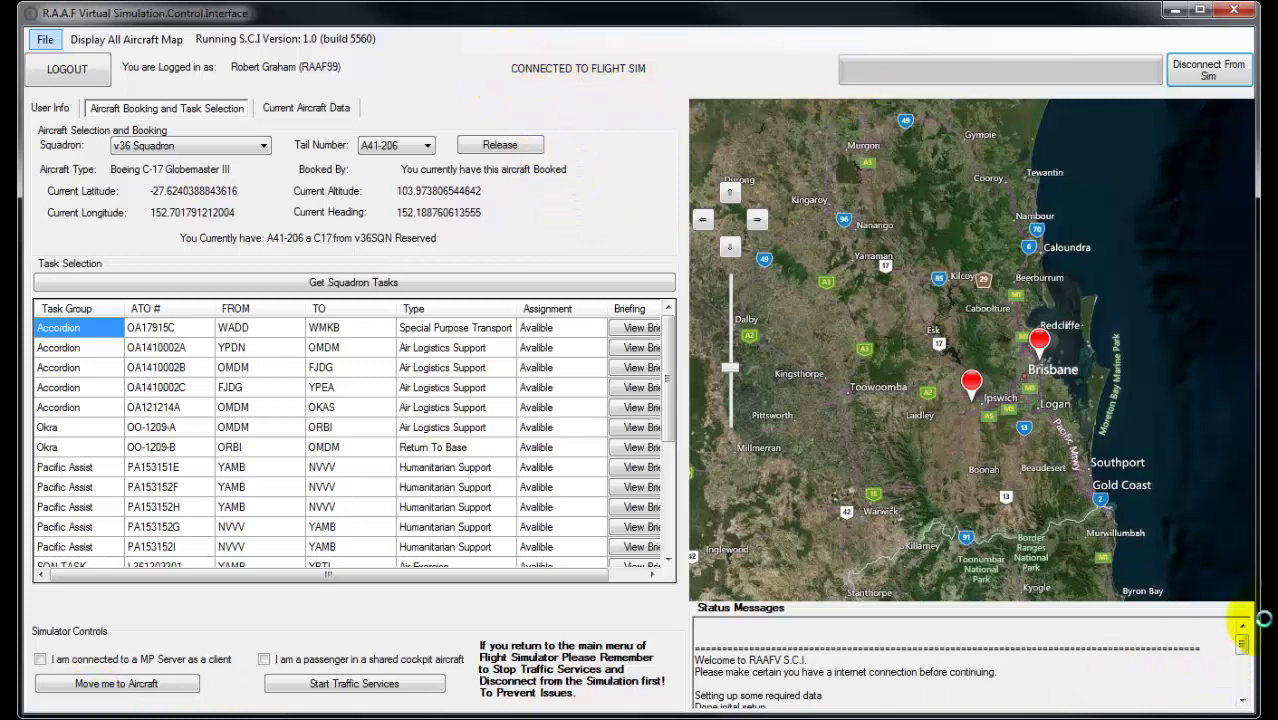
pyautogui.moveTo(1238, 648); pyautogui.dragTo(1230, 686)
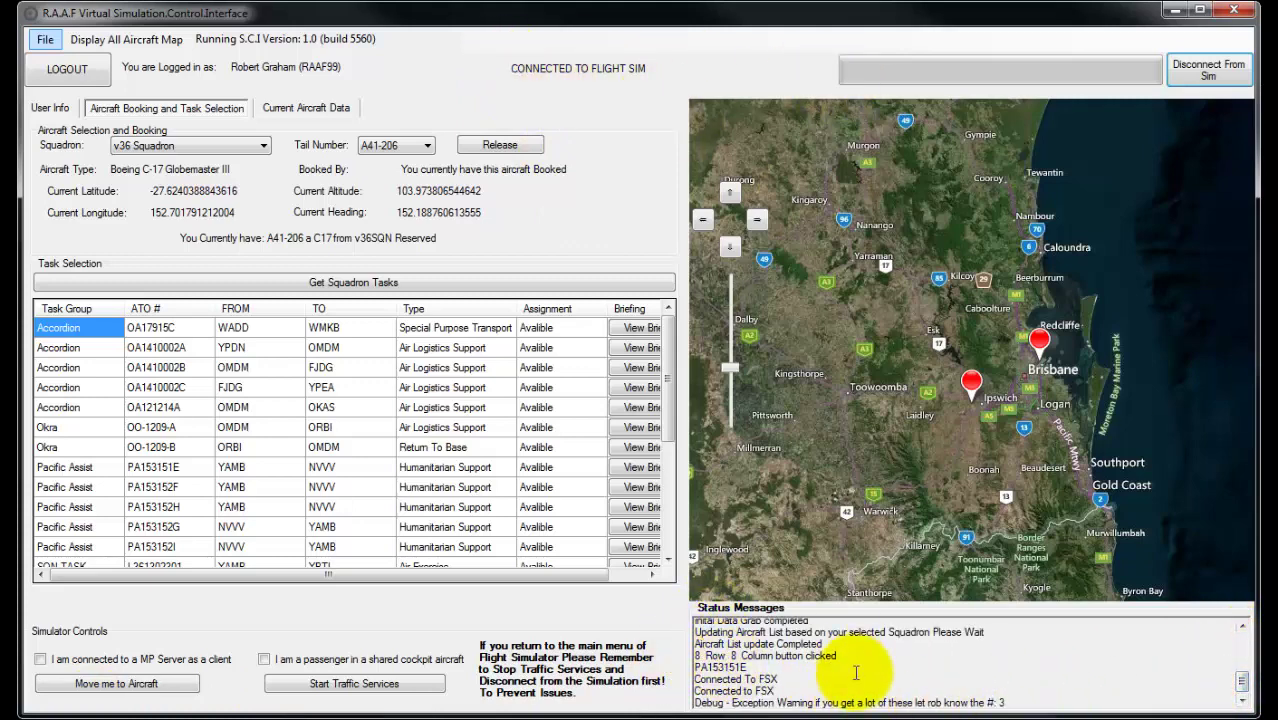
pyautogui.scroll(1, 857, 665)
pyautogui.scroll(-1, 856, 660)
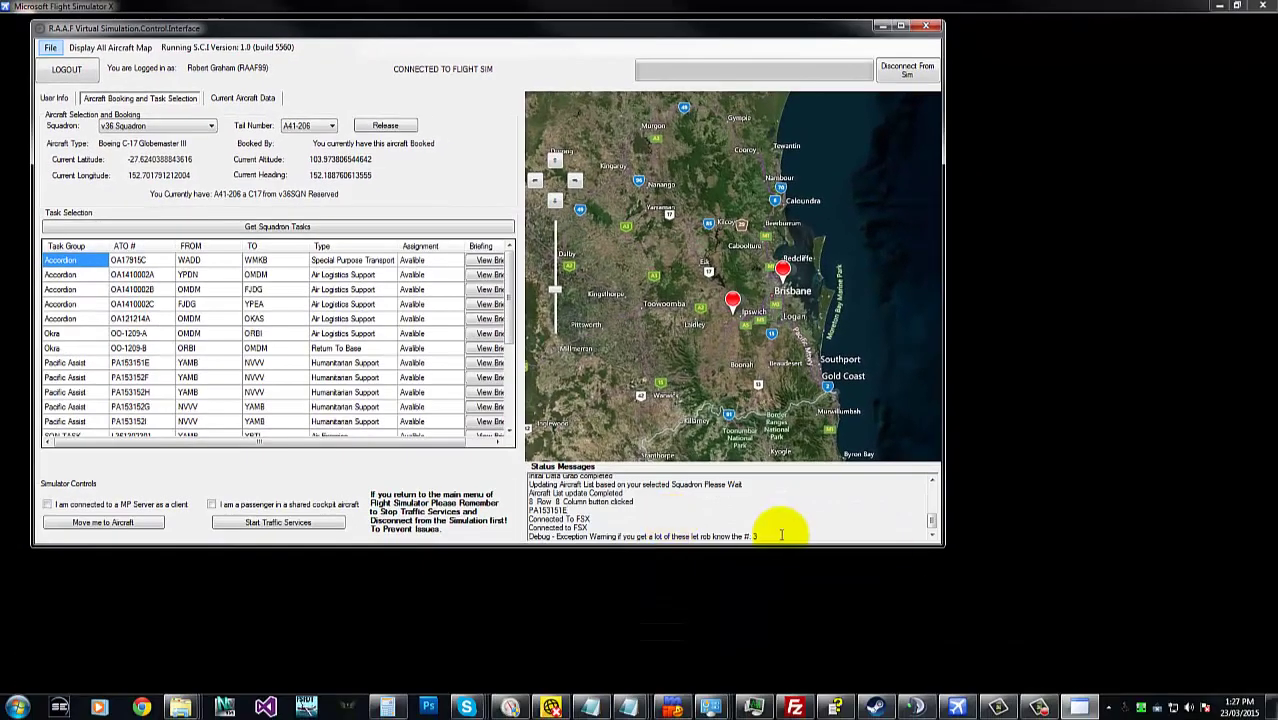
pyautogui.moveTo(876, 592); pyautogui.dragTo(675, 467)
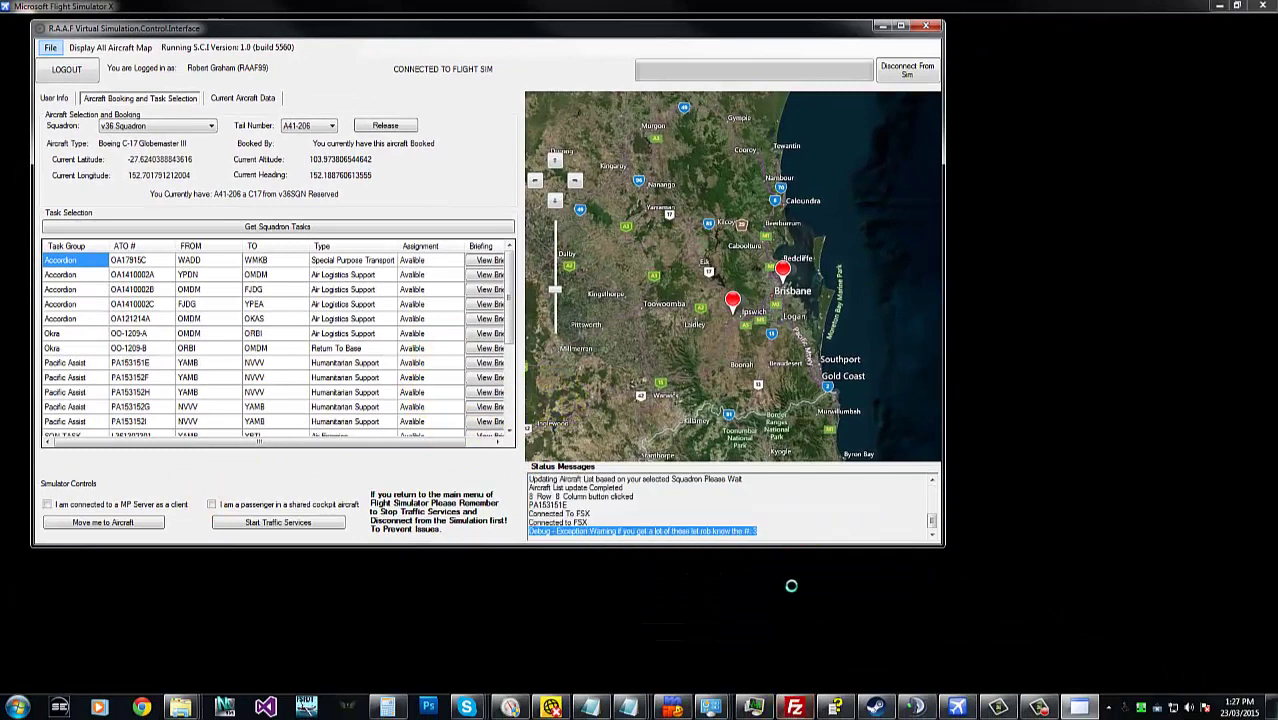
pyautogui.click(775, 515)
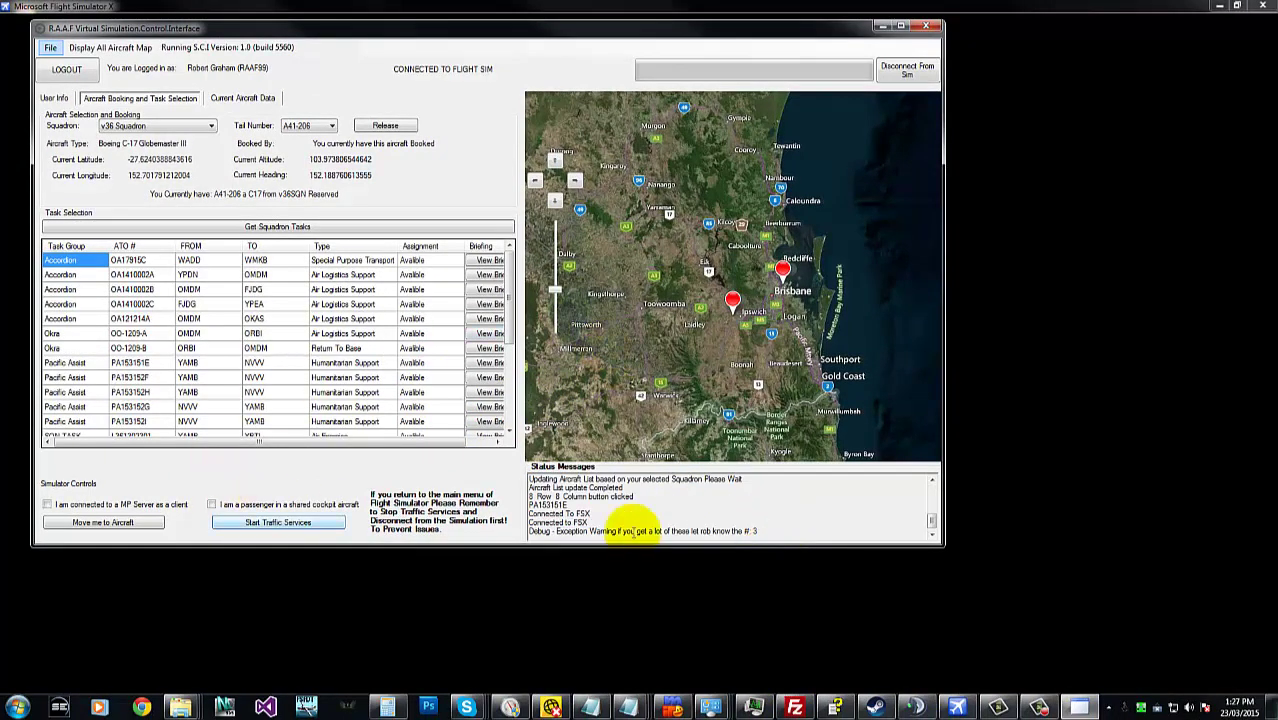
pyautogui.click(766, 512)
# - Look around the C-17 cockpit, reset to the left-seat view, then switch to Outside View Spot
pyautogui.moveTo(788, 520); pyautogui.dragTo(430, 261)
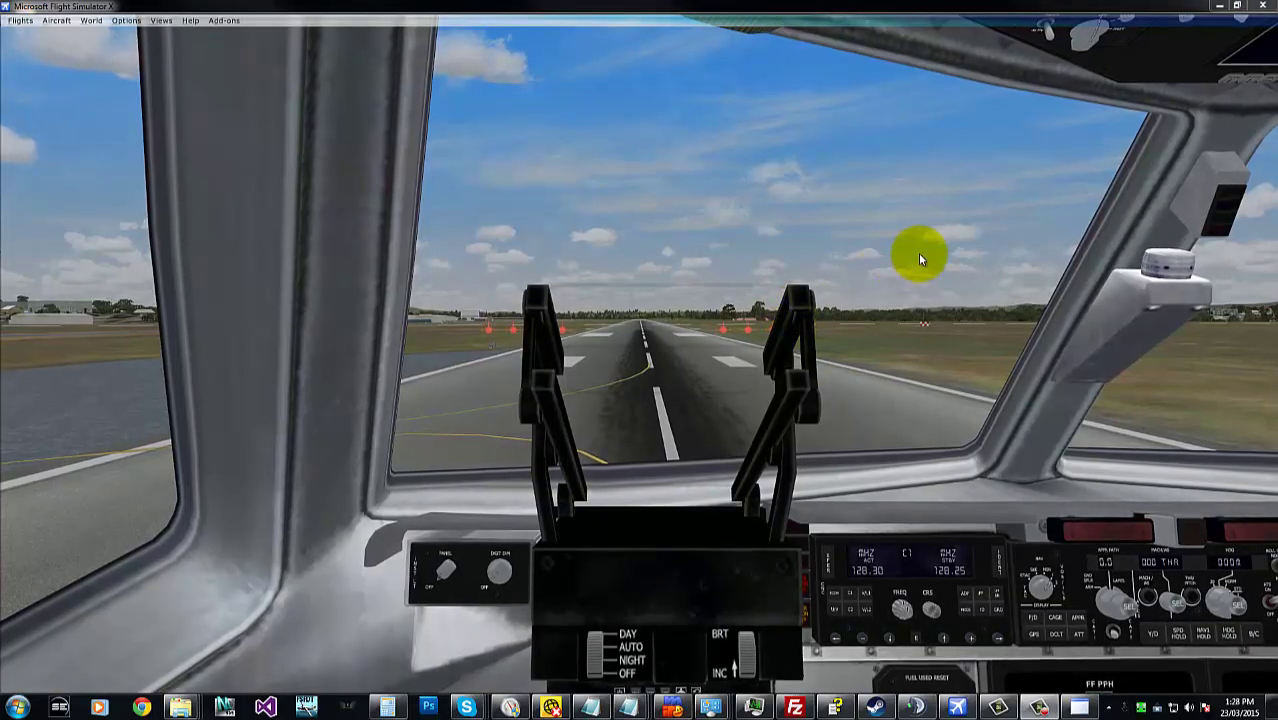
pyautogui.click(919, 255)
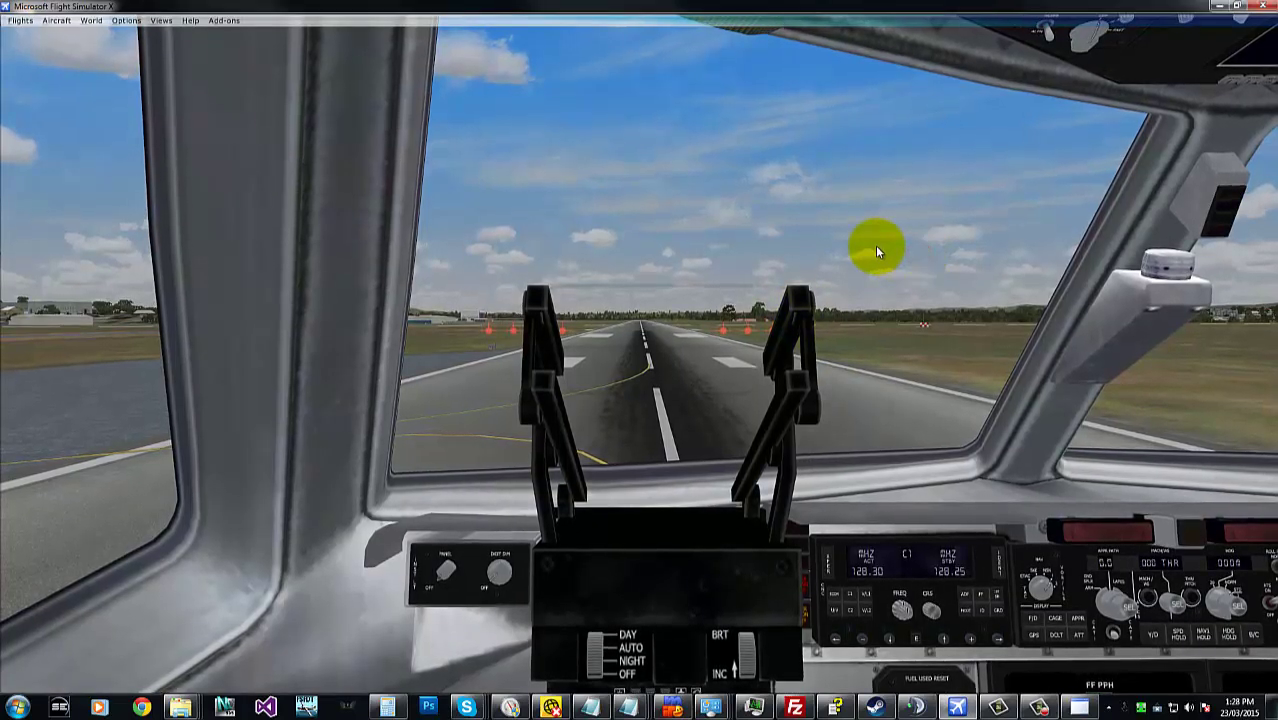
pyautogui.hotkey('shift', 'BackSpace')
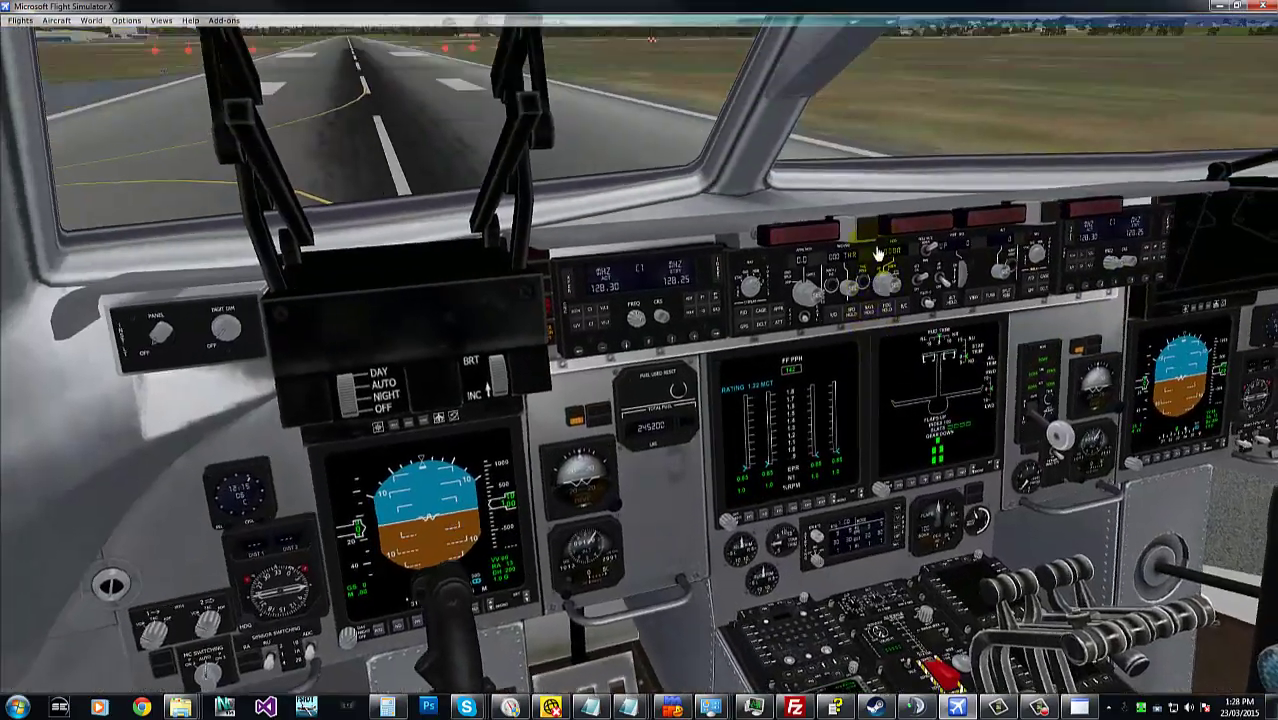
pyautogui.hotkey('ctrl', 'shift', 'BackSpace')
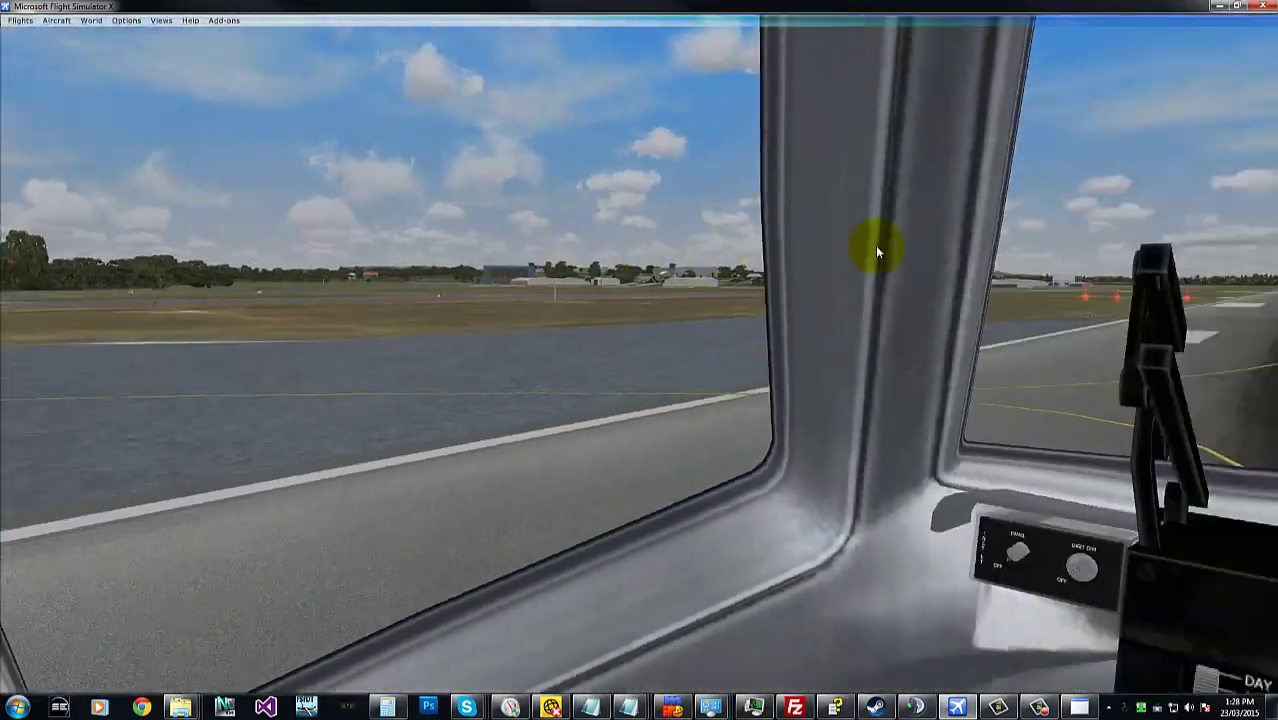
pyautogui.hotkey('ctrl', 'space')
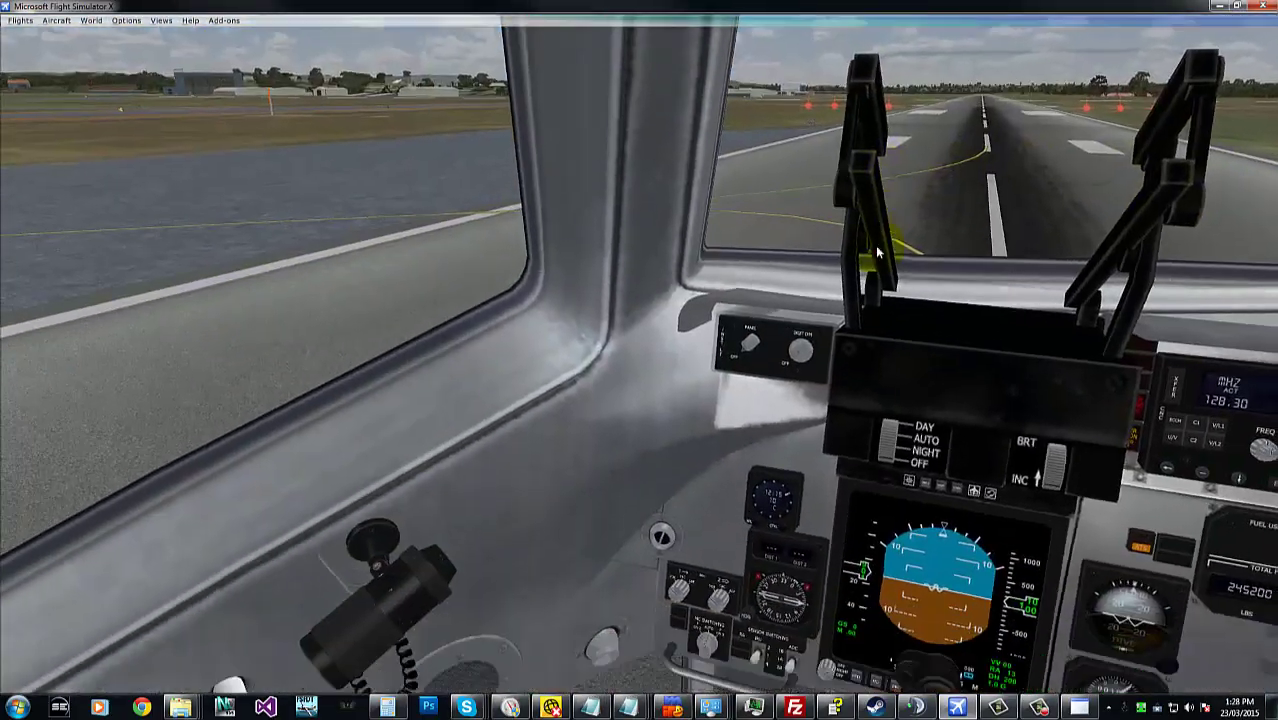
pyautogui.hotkey('ctrl', 'space')
pyautogui.press('a')
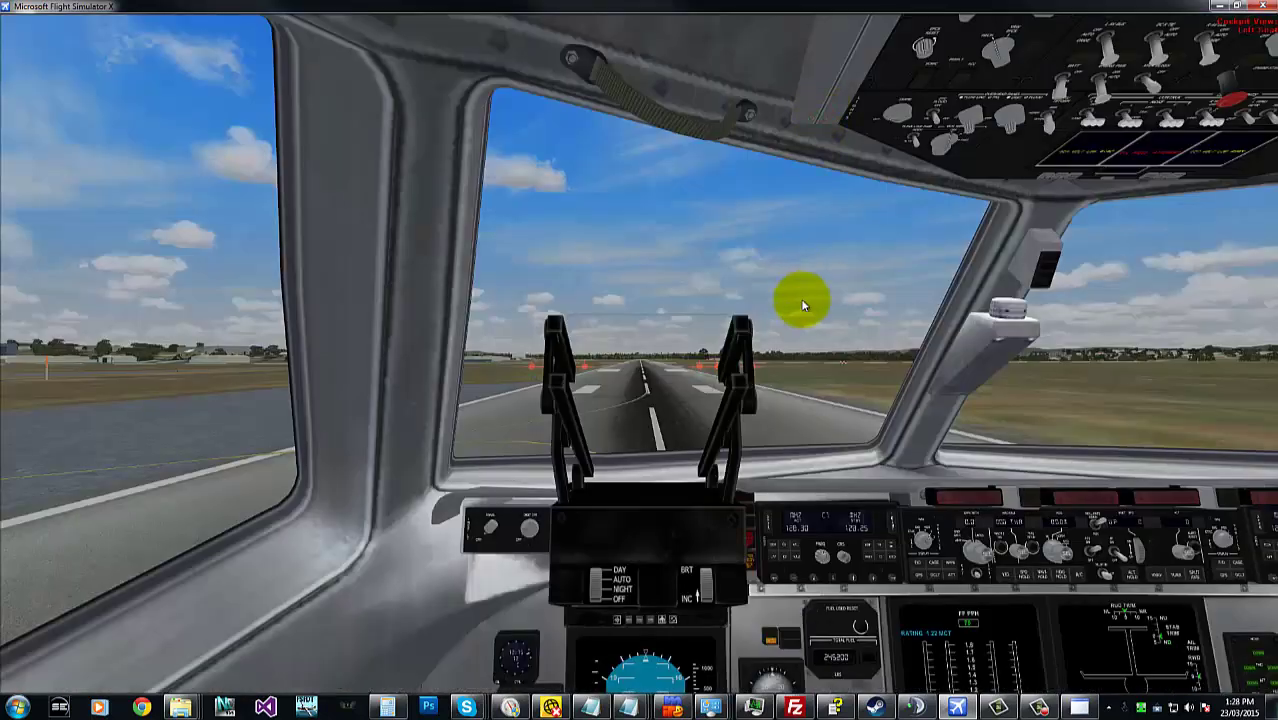
pyautogui.press('s')
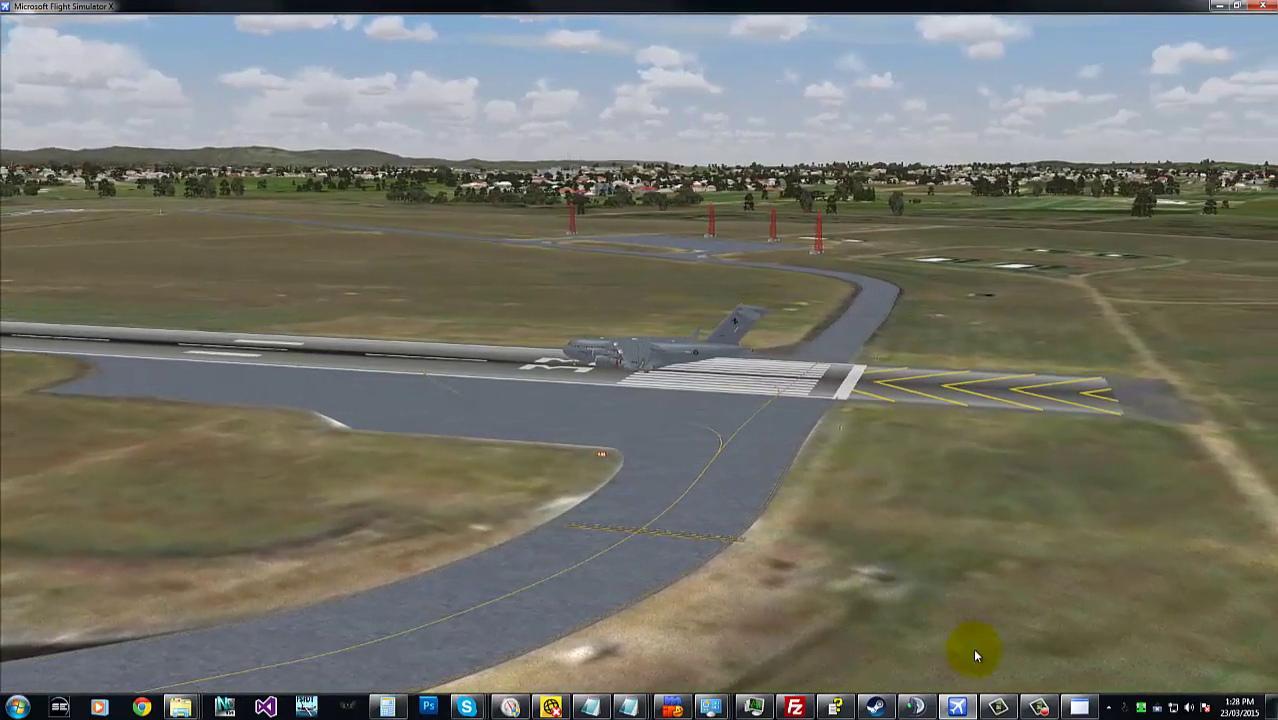
# - Toggle the MP Server client and shared-cockpit passenger checkboxes in S.C.I, leaving both unticked
pyautogui.click(1079, 707)
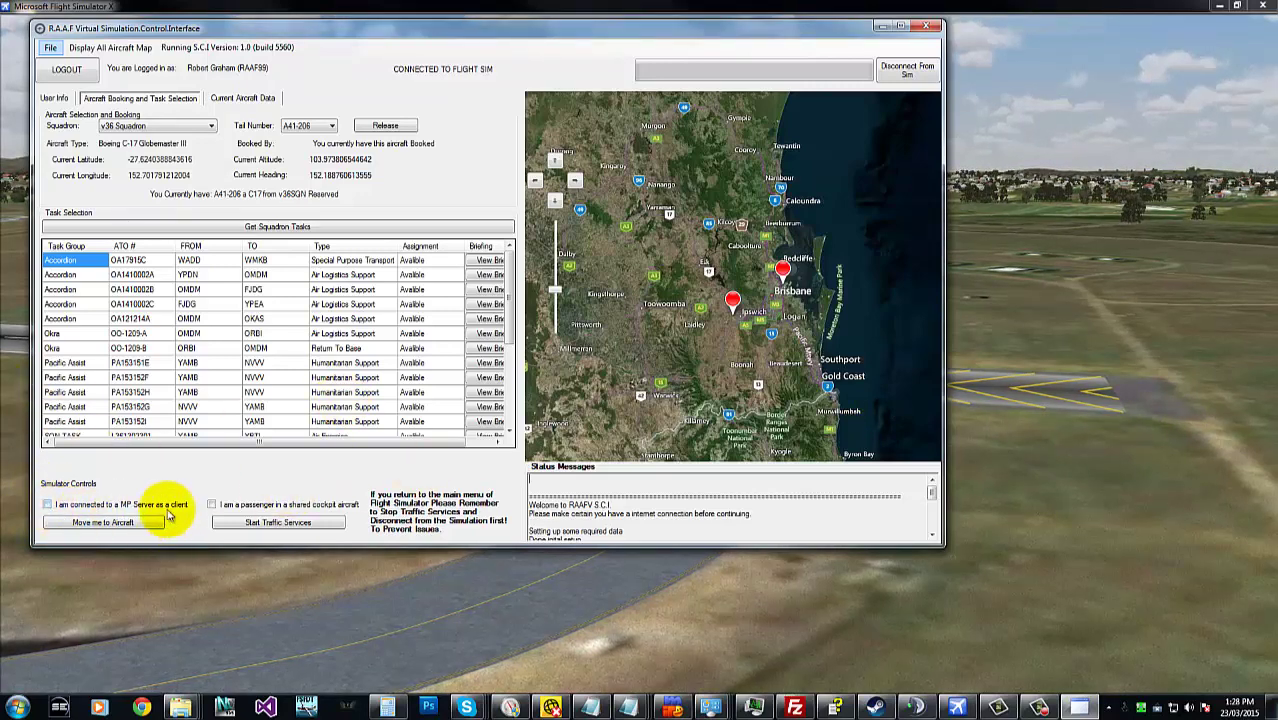
pyautogui.click(150, 506)
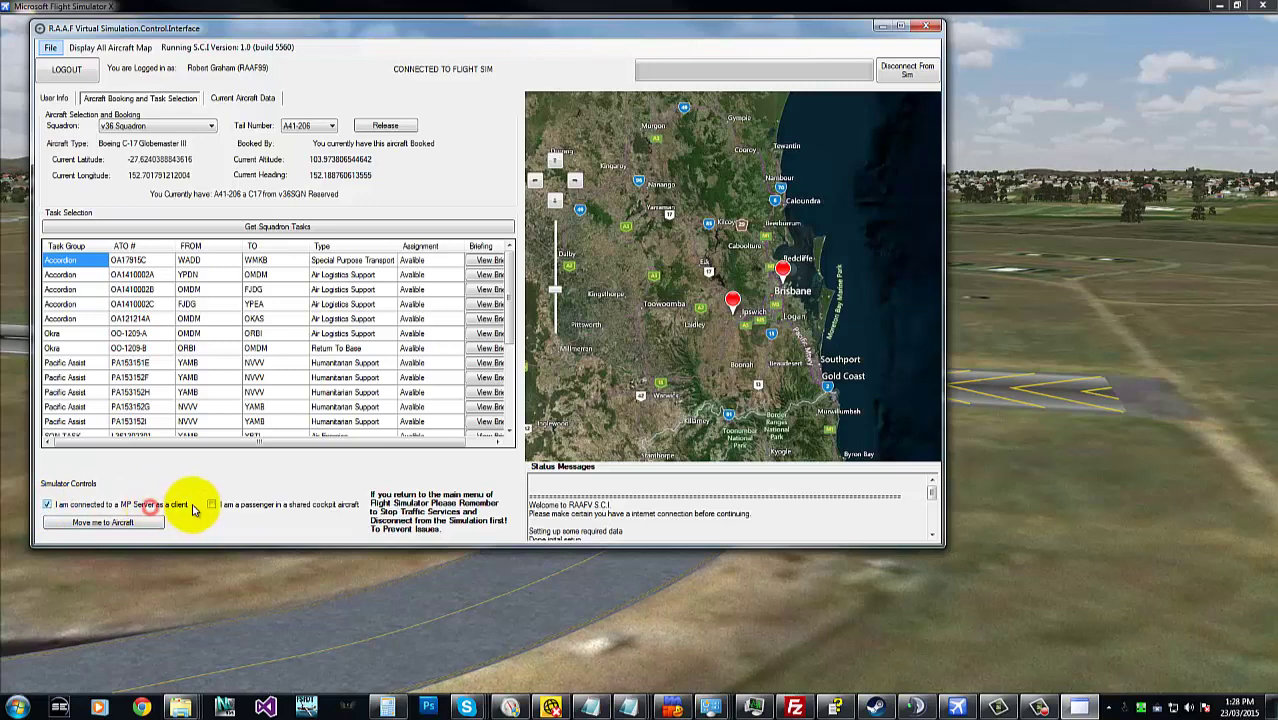
pyautogui.click(115, 505)
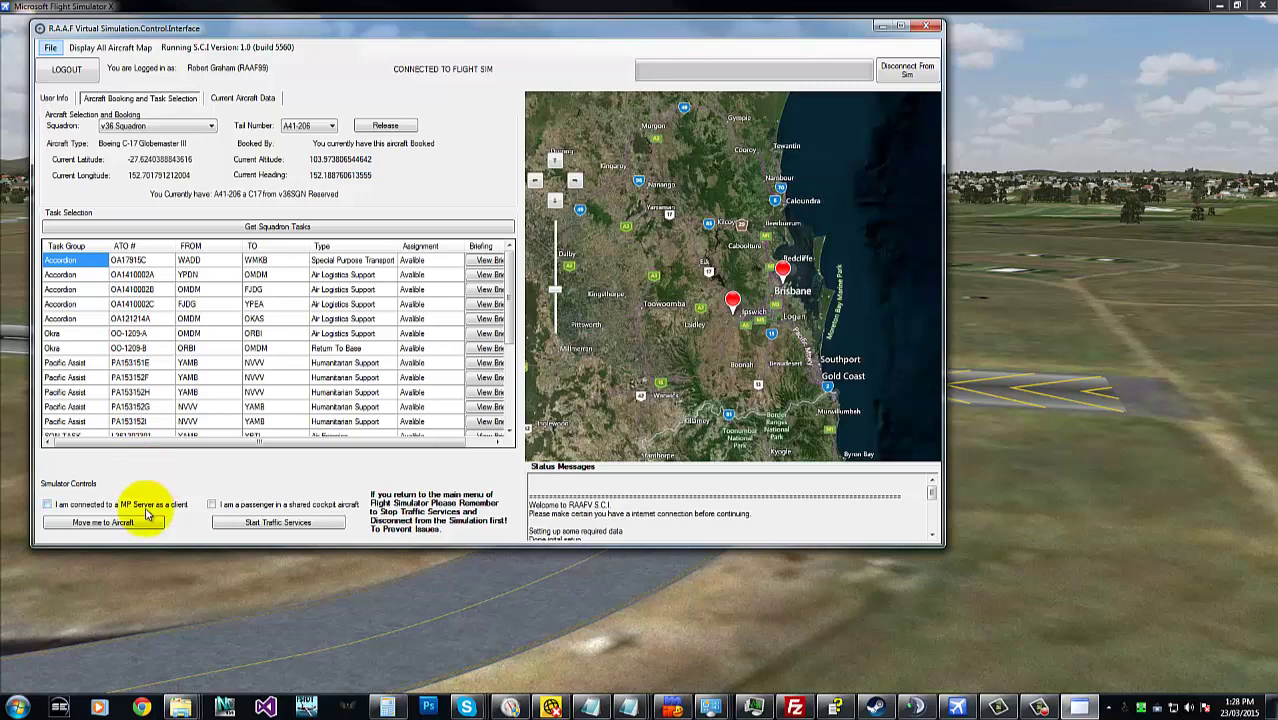
pyautogui.click(153, 507)
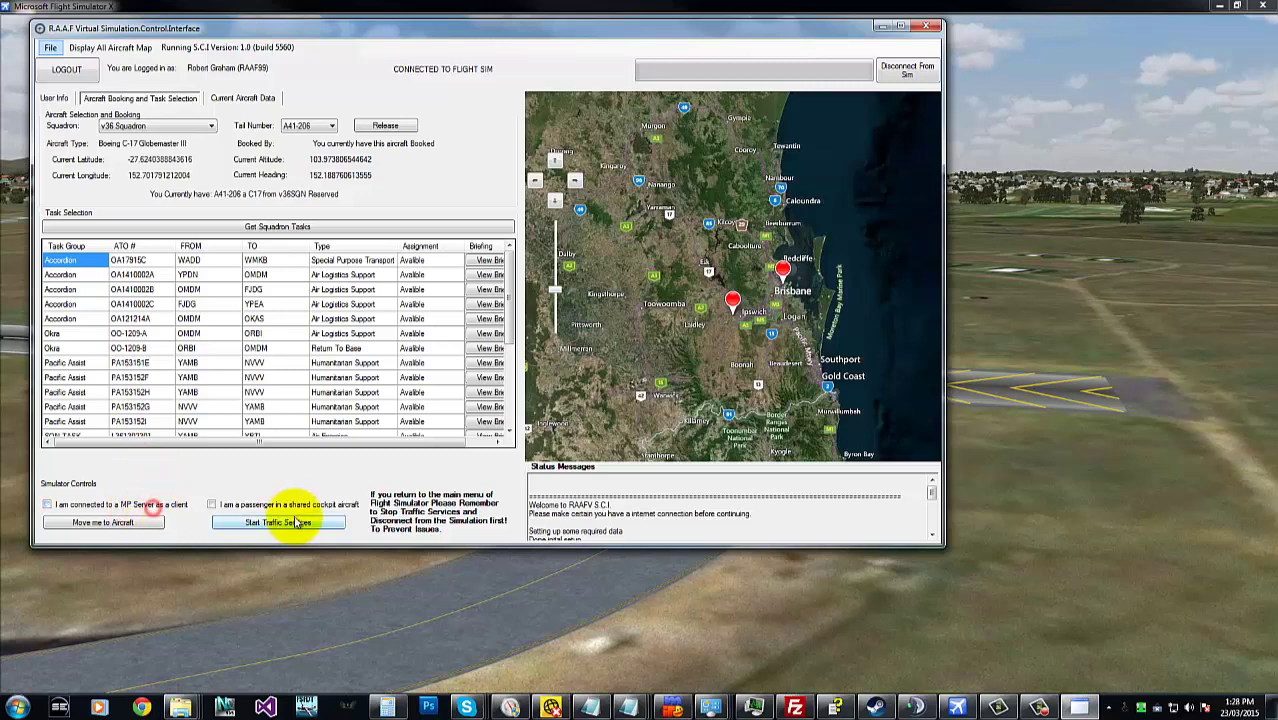
pyautogui.click(290, 505)
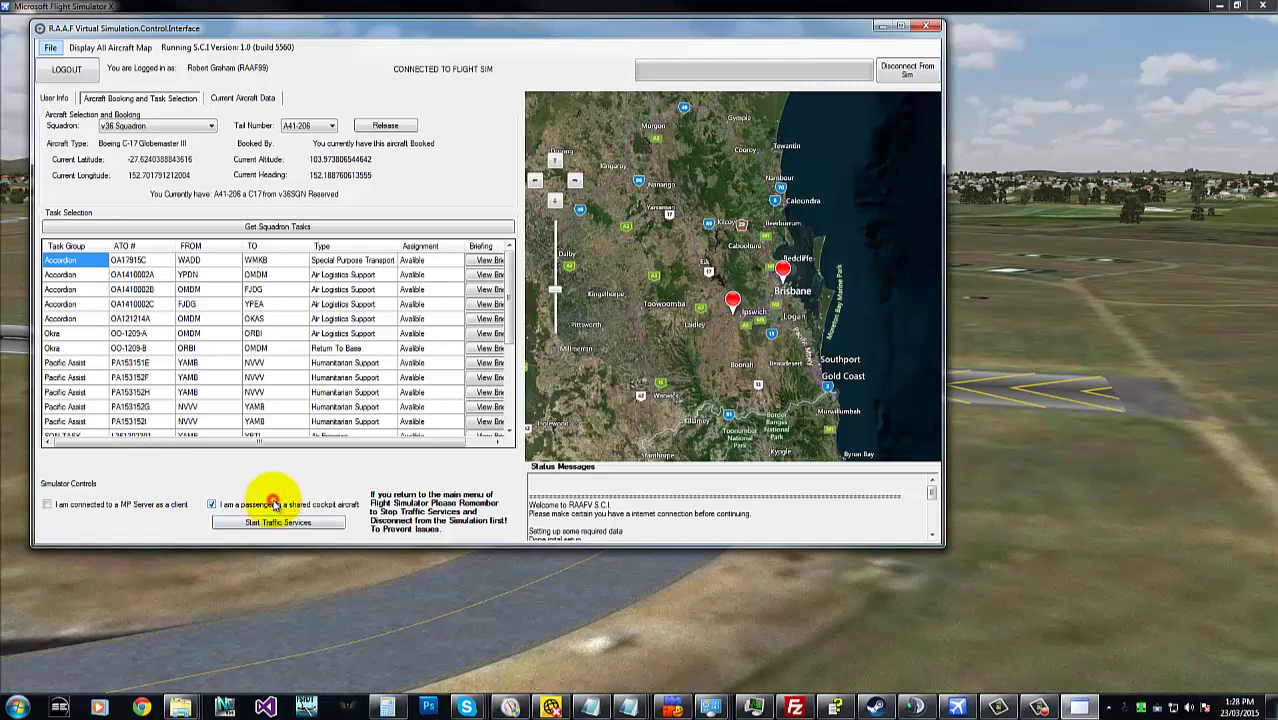
pyautogui.click(273, 505)
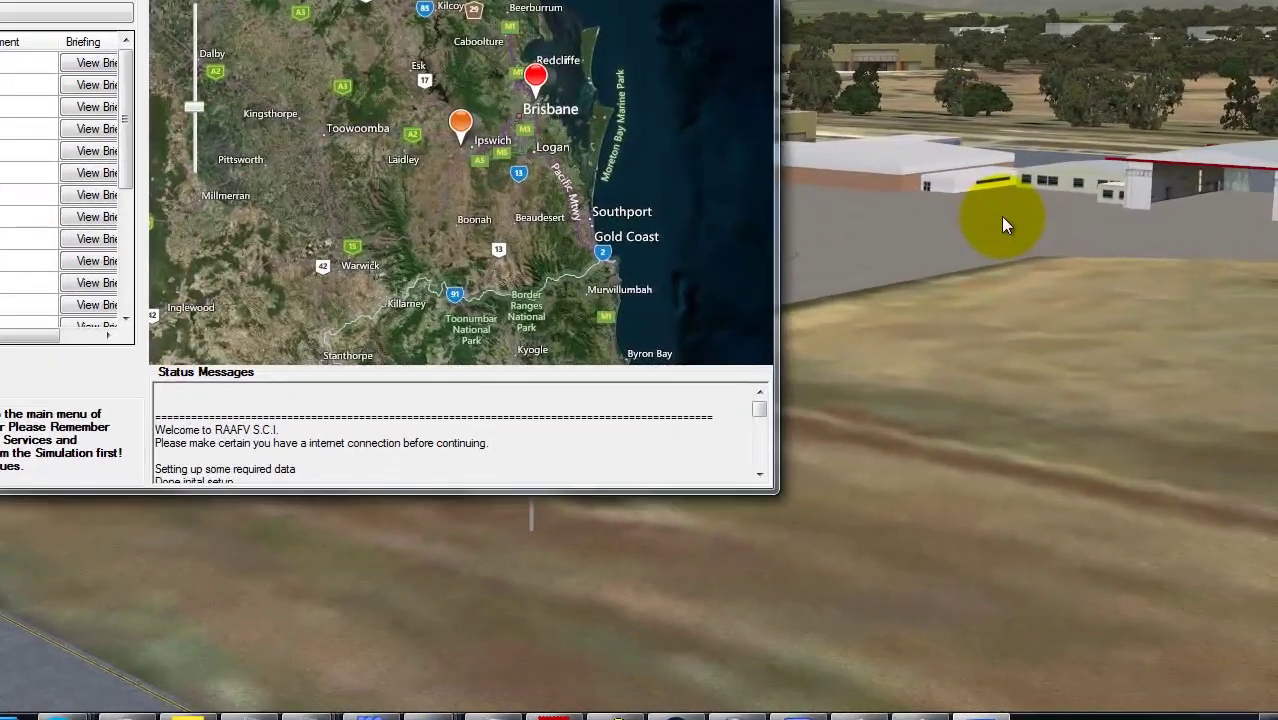
# - Zoom the map onto Amberley's apron, select the A41-206 marker, and bring S.C.I over FSX
pyautogui.click(1000, 216)
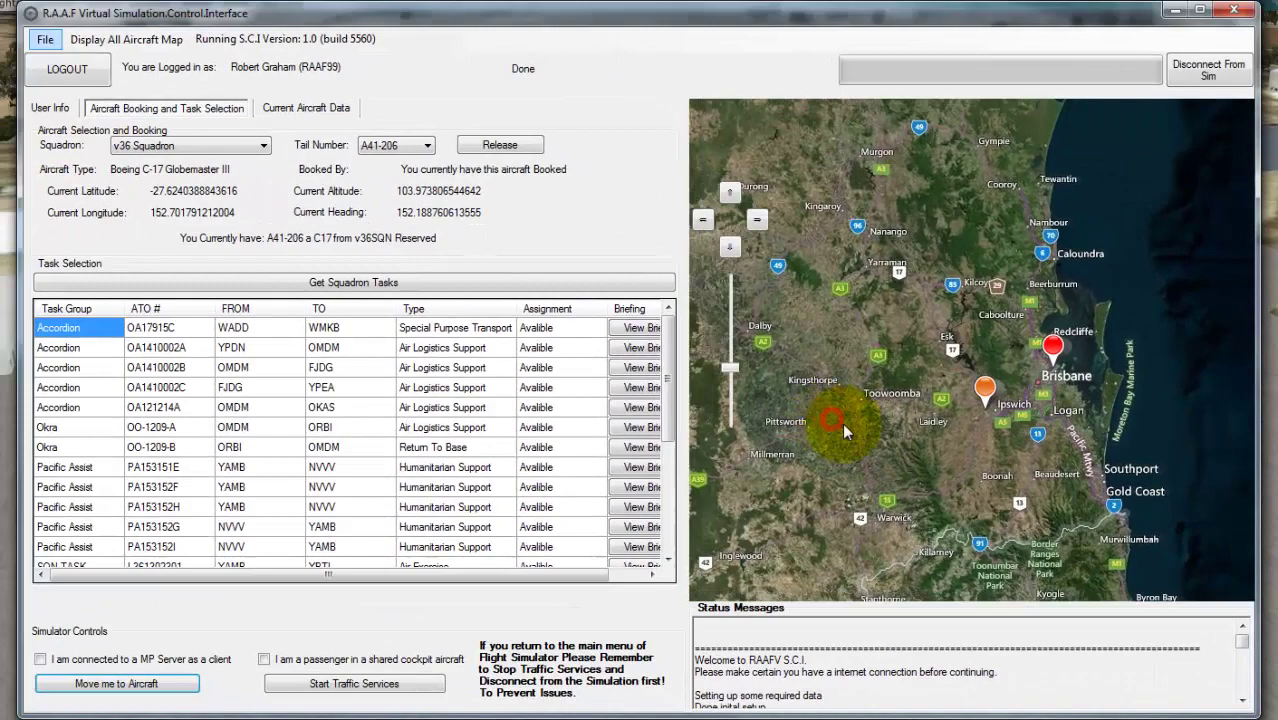
pyautogui.moveTo(843, 426); pyautogui.dragTo(841, 425)
pyautogui.scroll(2, 983, 421)
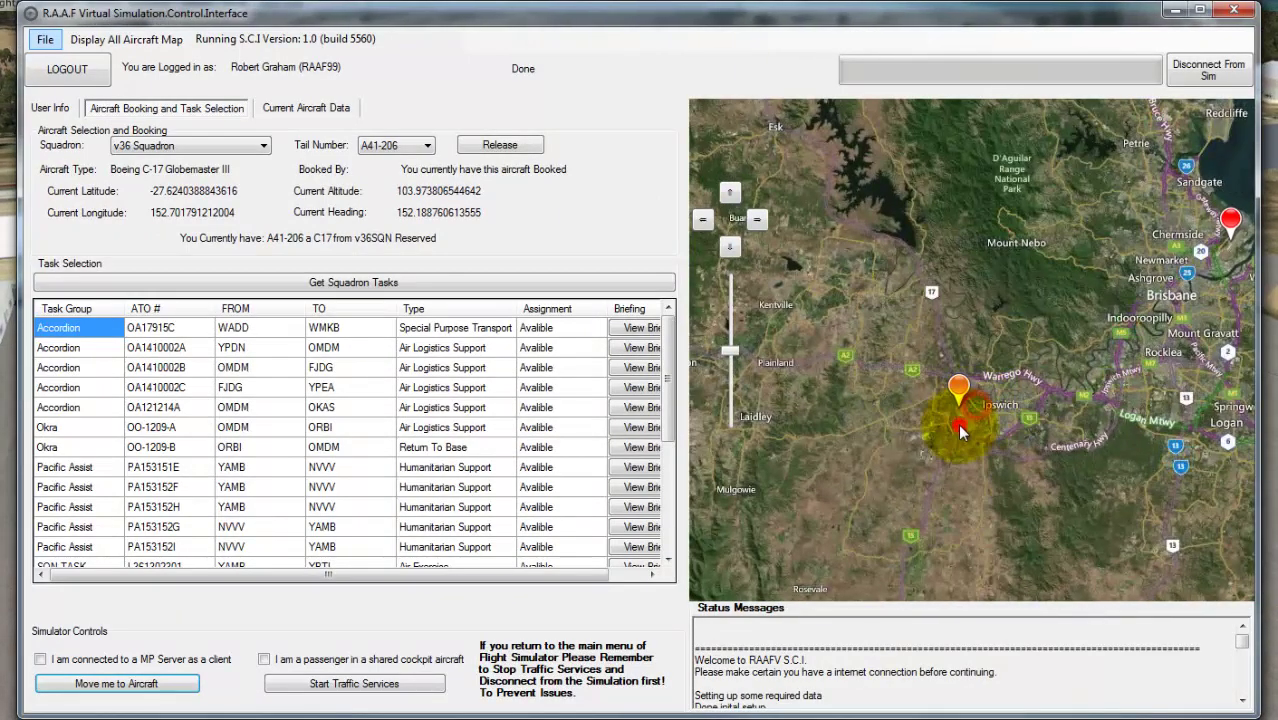
pyautogui.scroll(3, 978, 413)
pyautogui.scroll(1, 960, 410)
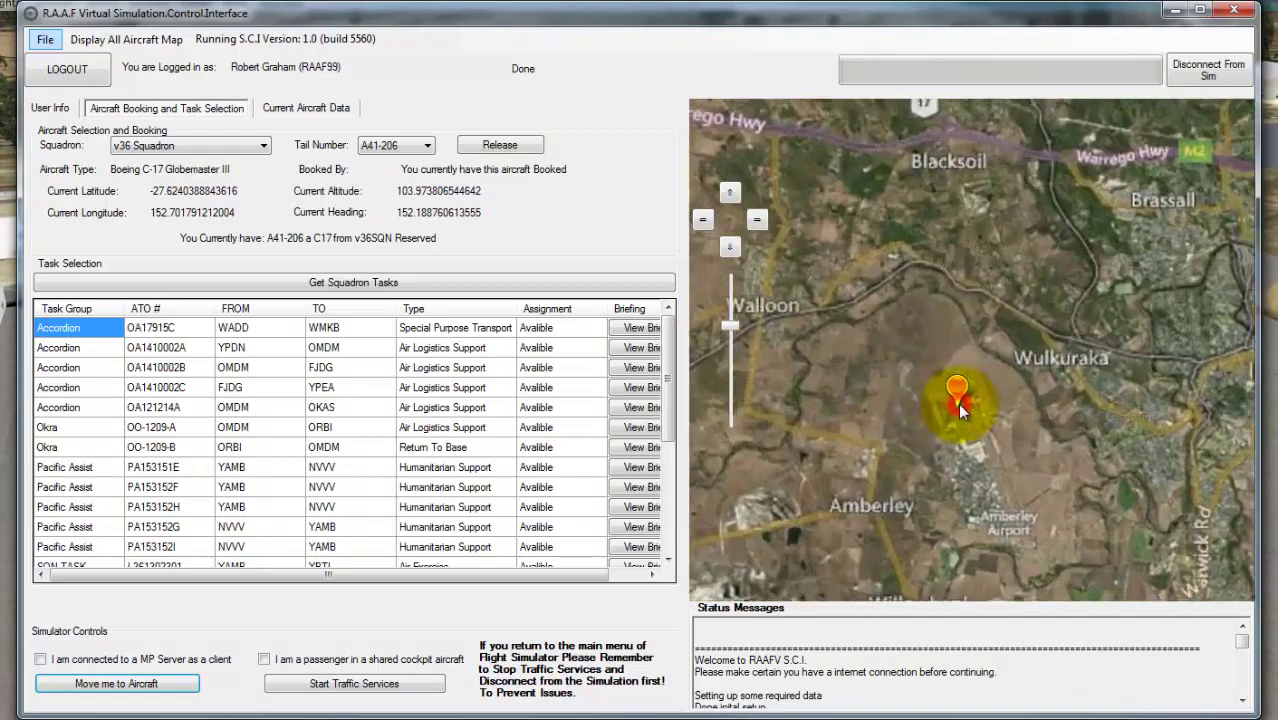
pyautogui.moveTo(726, 318); pyautogui.dragTo(734, 305)
pyautogui.click(949, 461)
pyautogui.scroll(3, 942, 422)
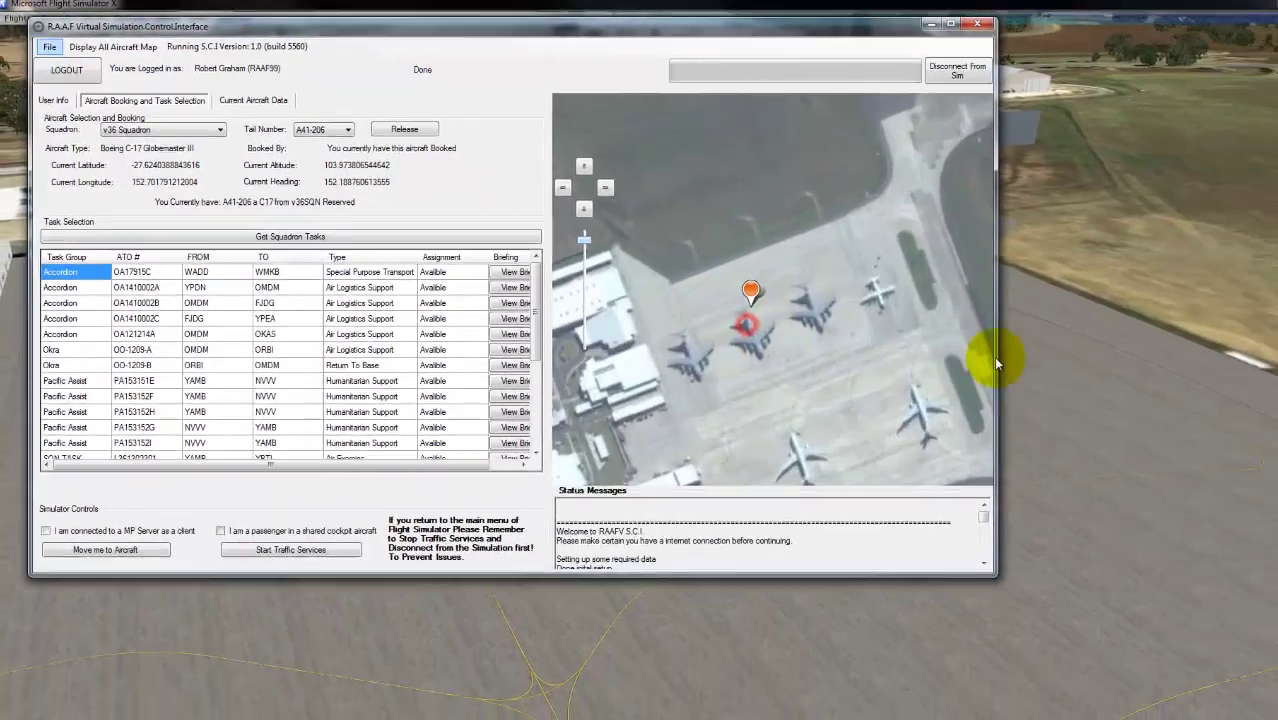
pyautogui.click(997, 335)
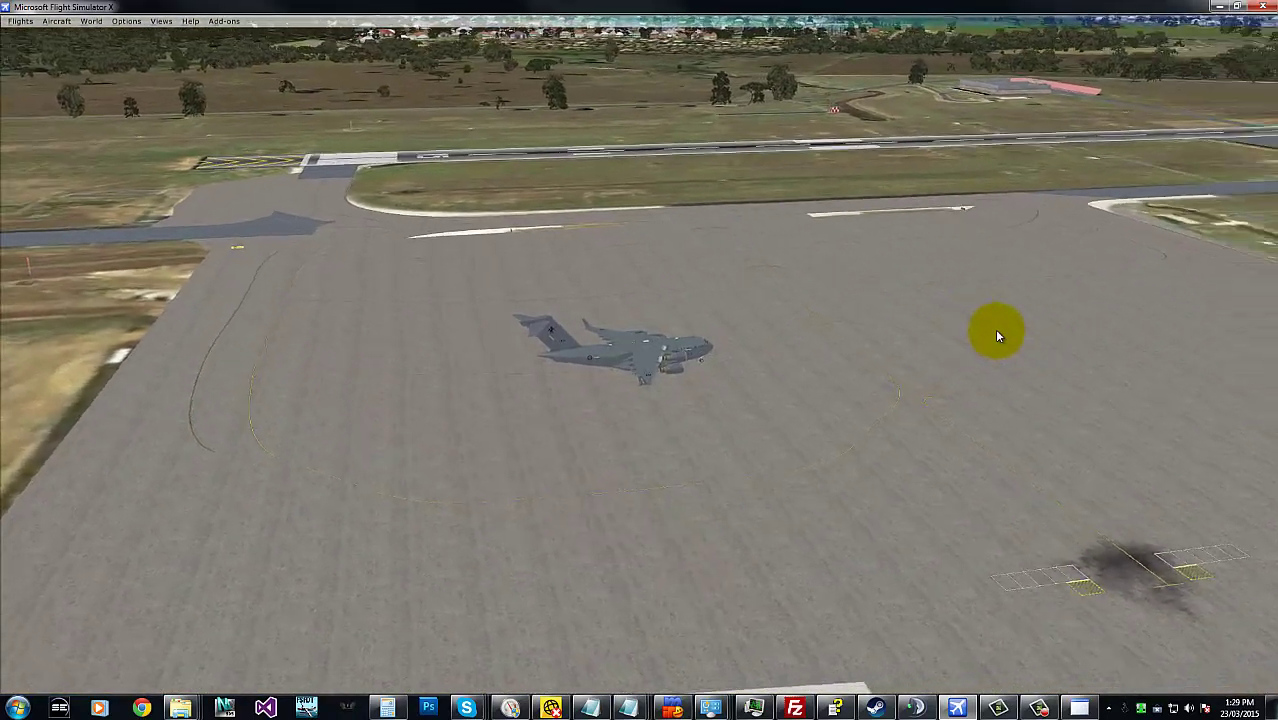
pyautogui.hotkey('alt', 'Tab')
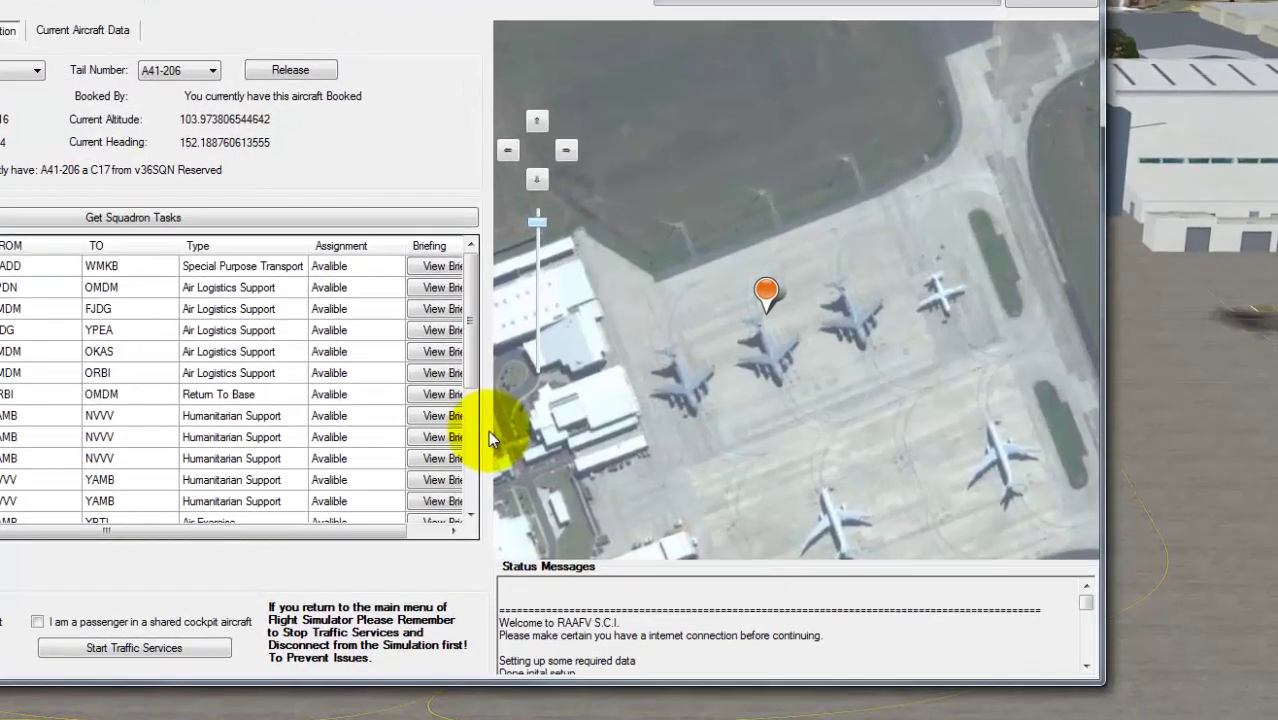
# - Start the AI traffic services, then bring the simulator forward and swing the camera around the C-17
pyautogui.click(144, 656)
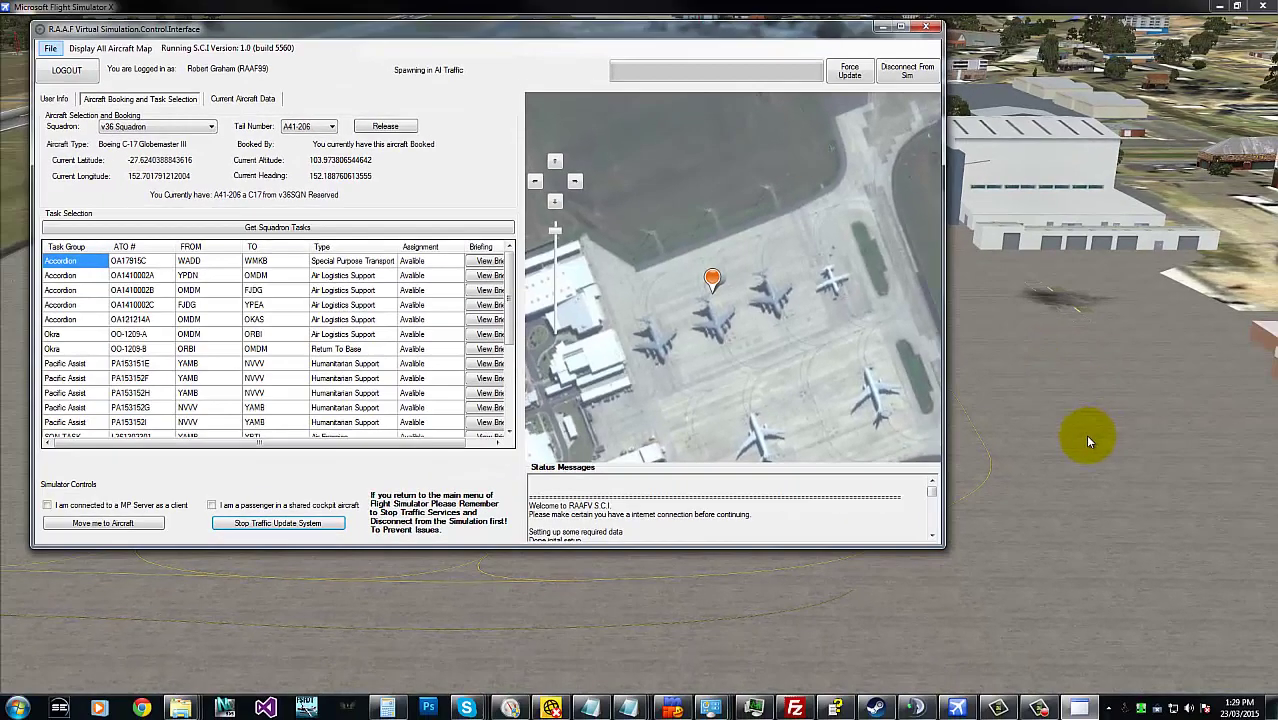
pyautogui.click(1184, 374)
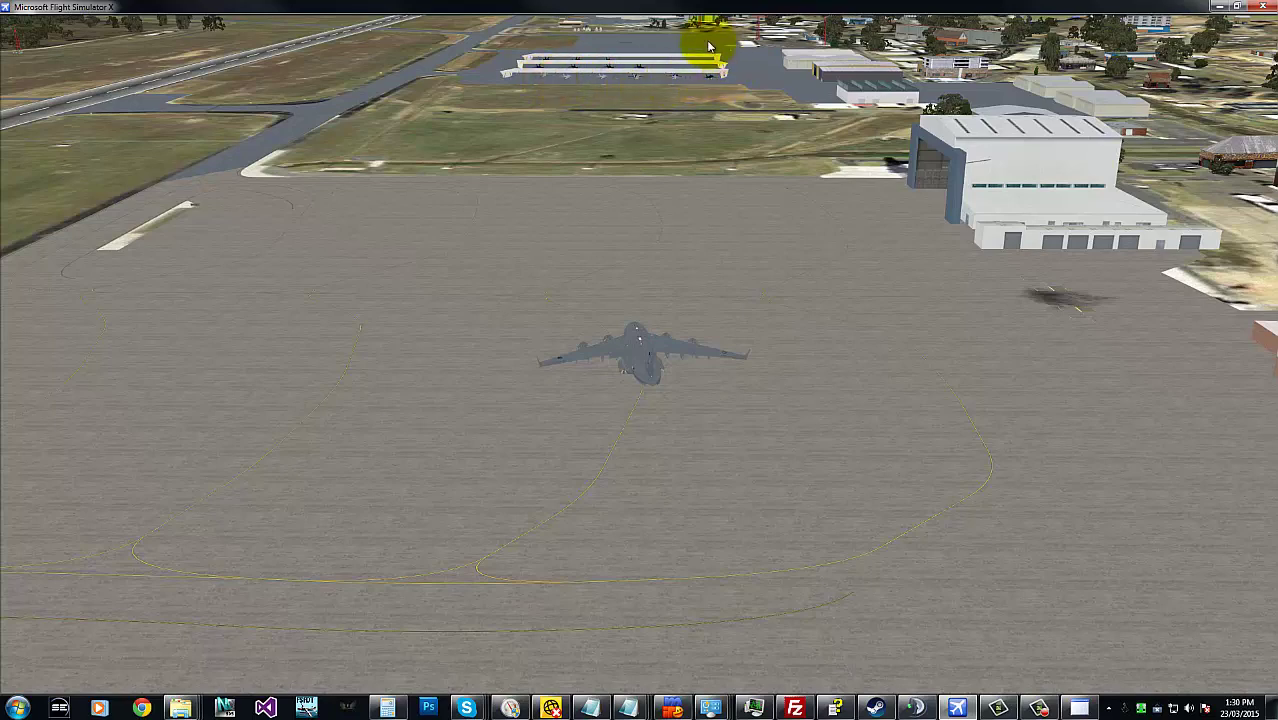
pyautogui.hotkey('ctrl', 'shift', 'Left')
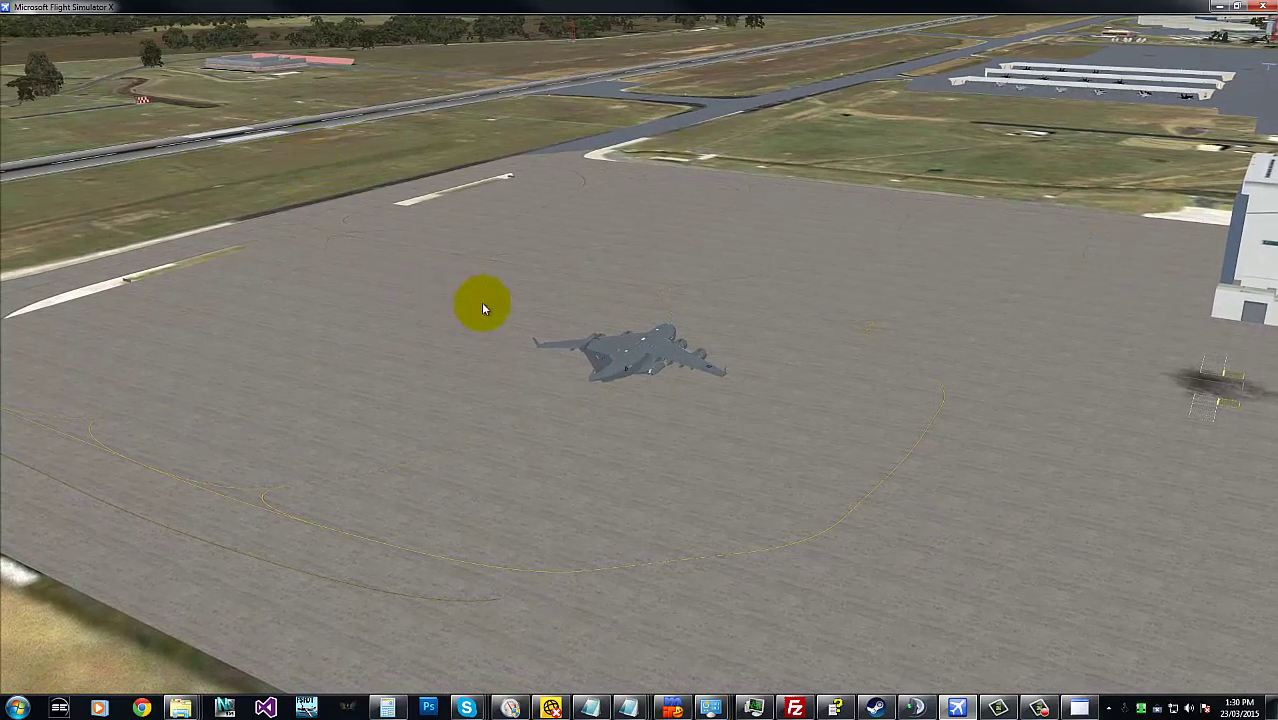
# - Cycle views through Tower and wing views back to Cockpit Left Seat, then return to S.C.I
pyautogui.press('s')
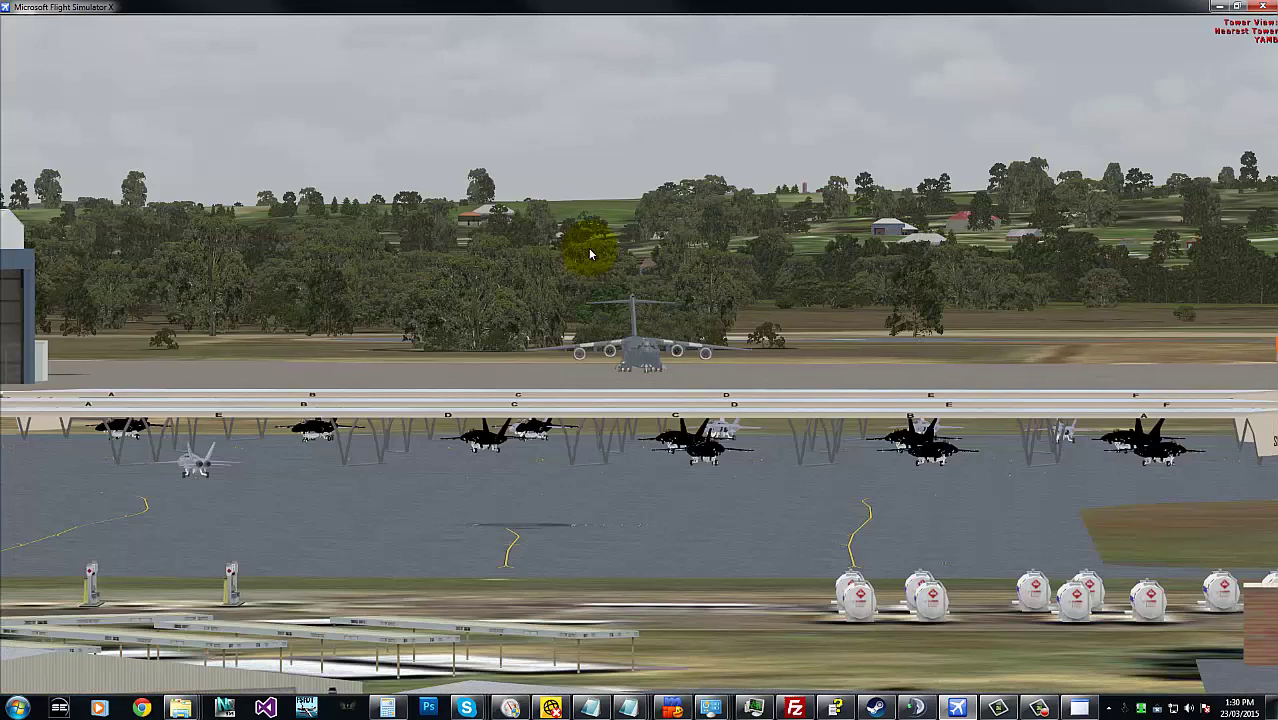
pyautogui.press('s')
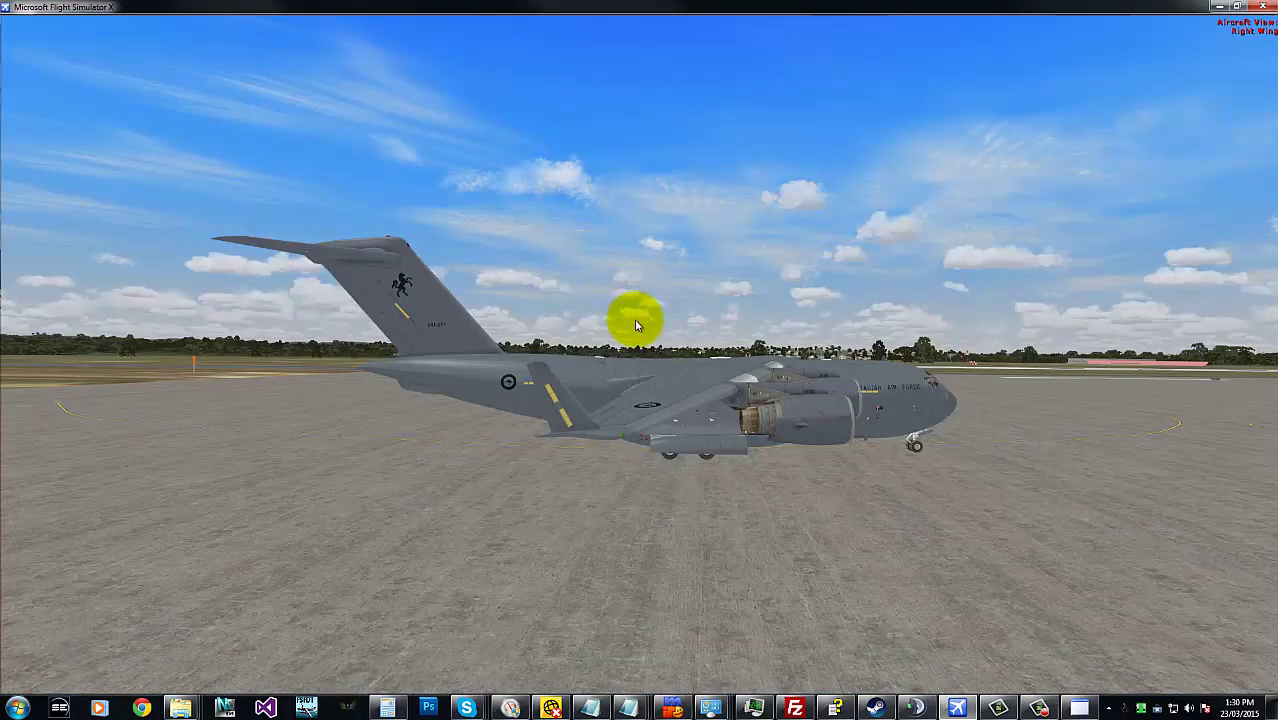
pyautogui.press('s')
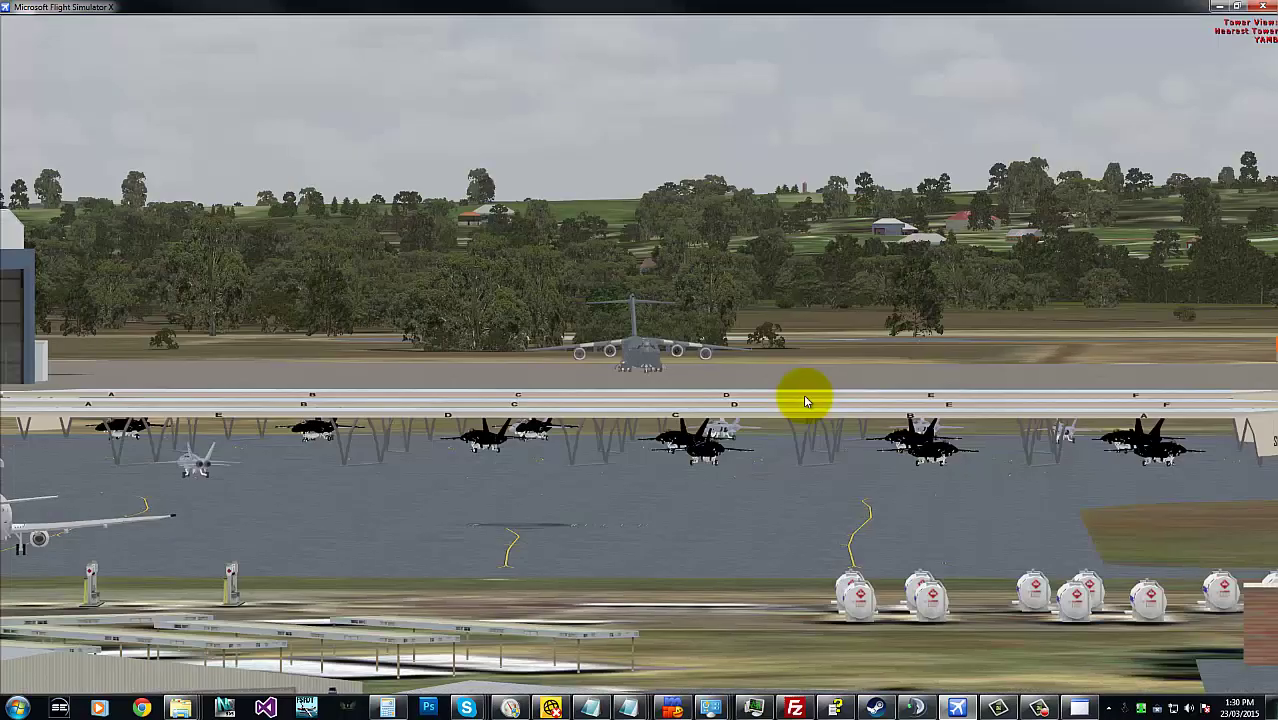
pyautogui.press('s')
pyautogui.press('s')
pyautogui.press('s')
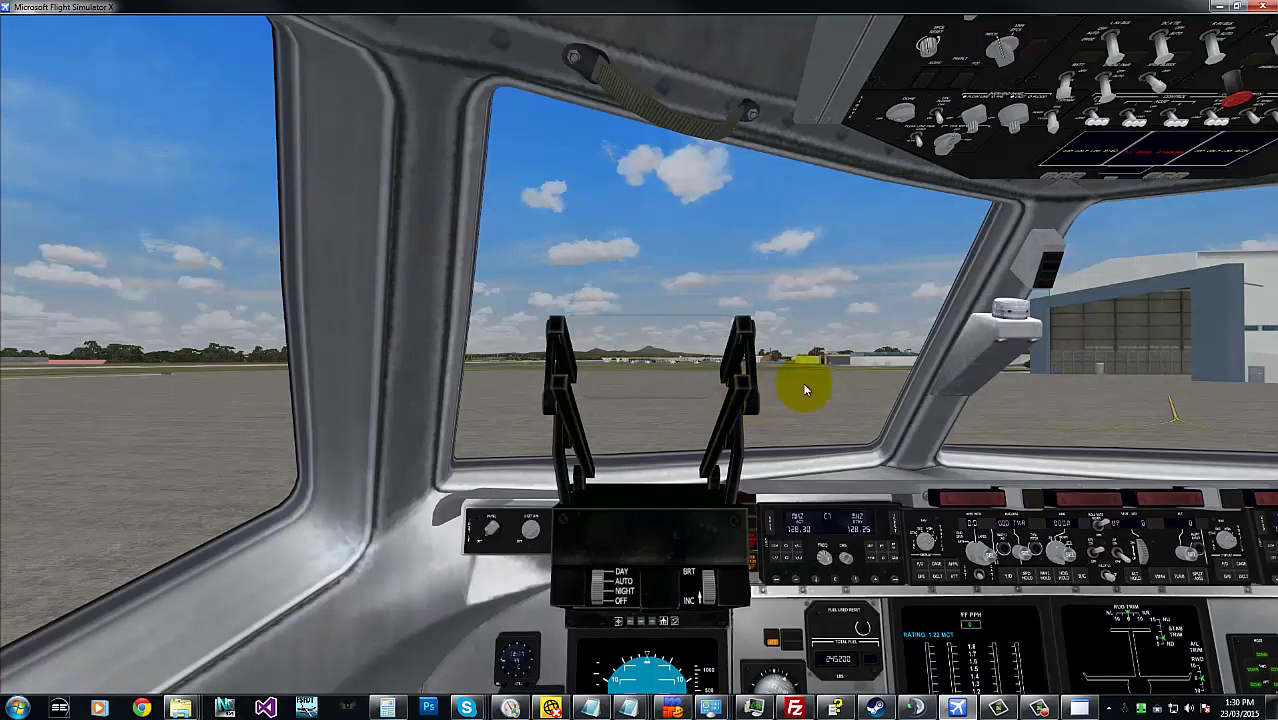
pyautogui.hotkey('alt', 'Tab')
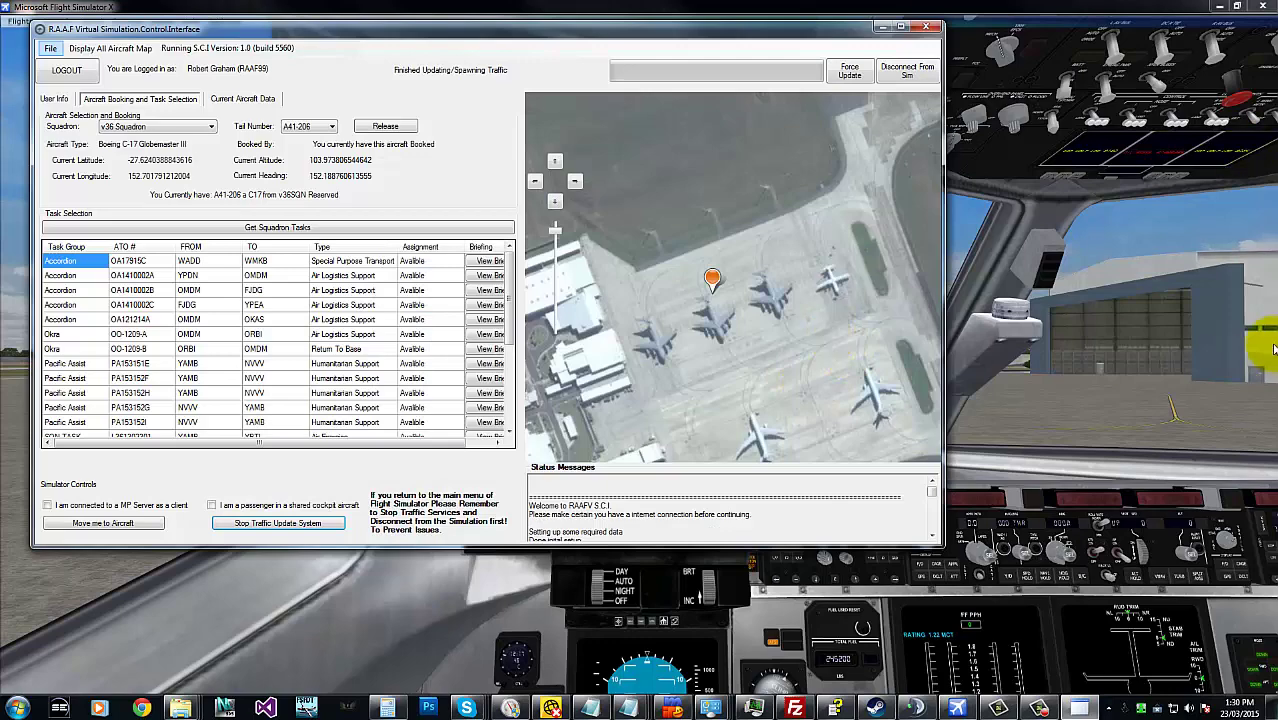
# - After a glance at the cockpit, release the C-17 A41-206 booking in S.C.I
pyautogui.click(1022, 345)
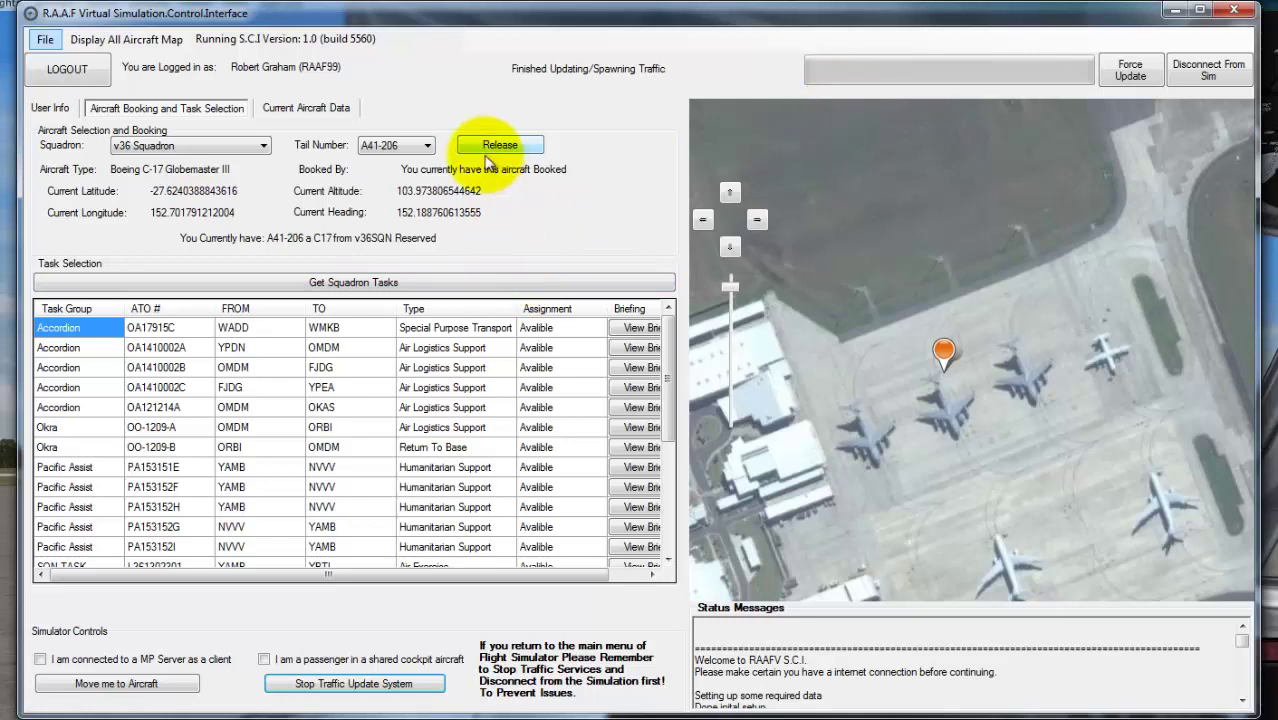
pyautogui.click(537, 146)
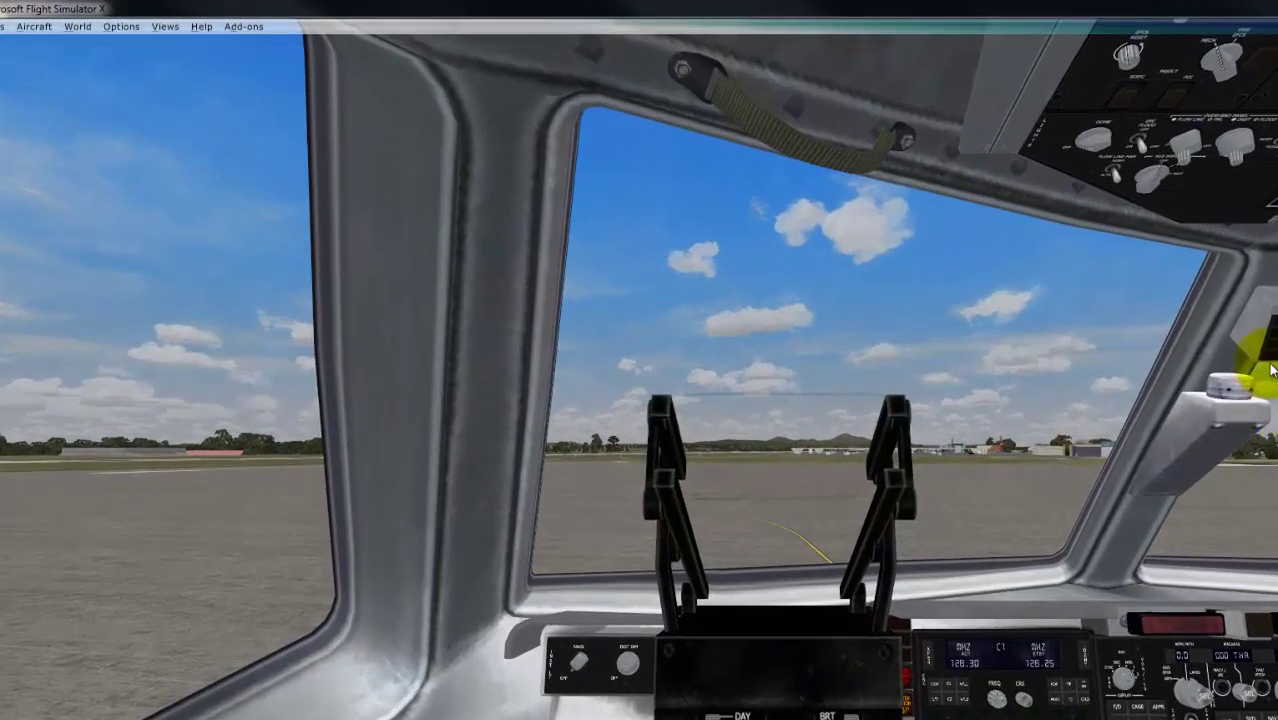
# - Back in S.C.I, browse v3 and v37 Squadrons, then settle on v1 Squadron
pyautogui.hotkey('alt', 'Tab')
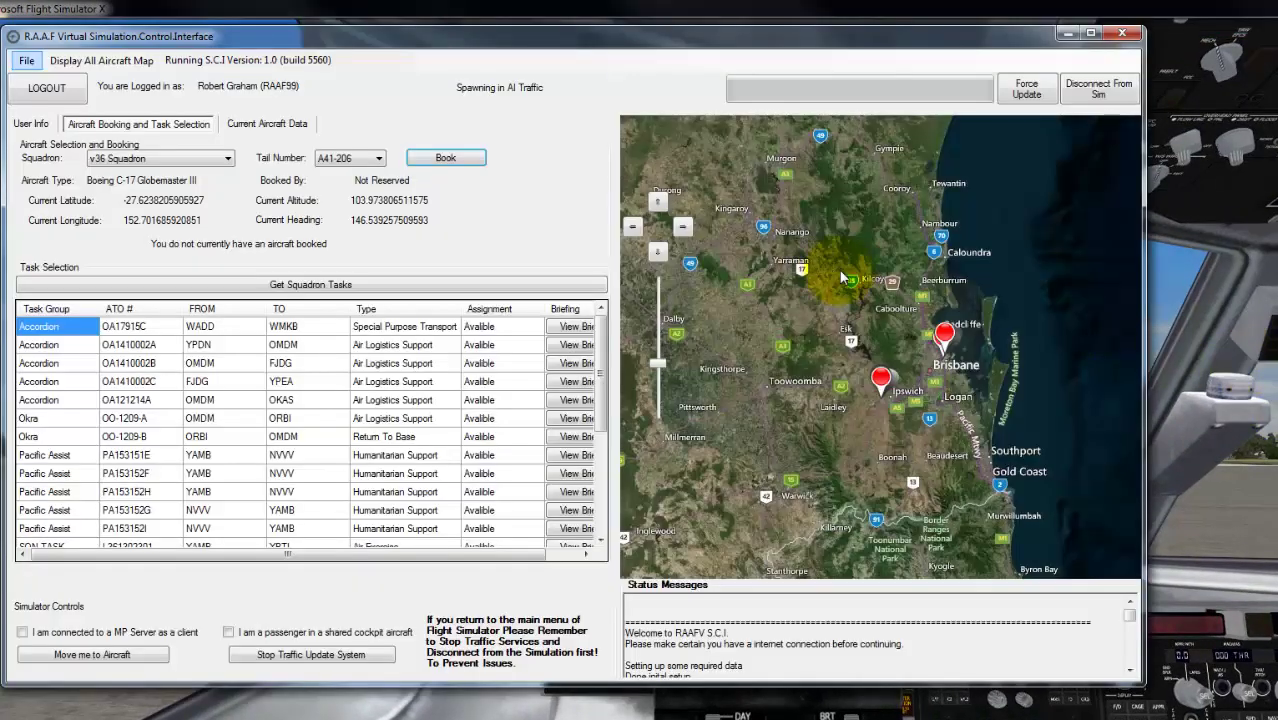
pyautogui.click(181, 162)
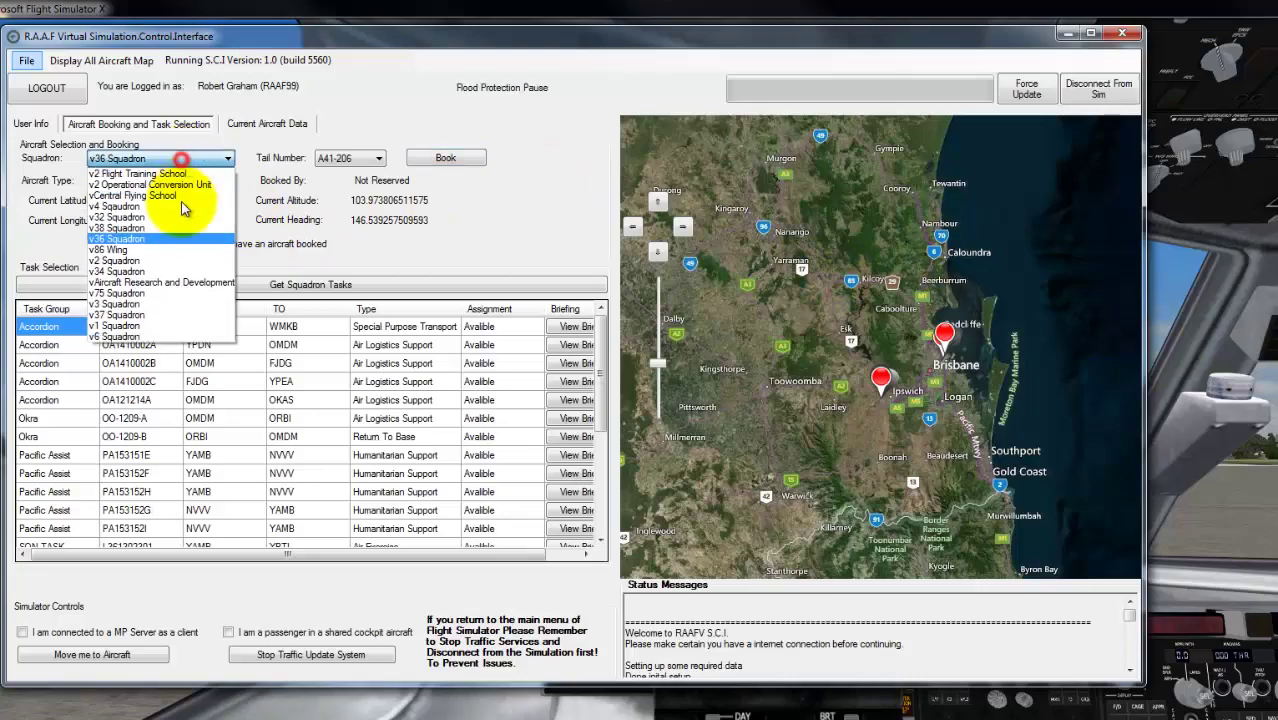
pyautogui.click(148, 305)
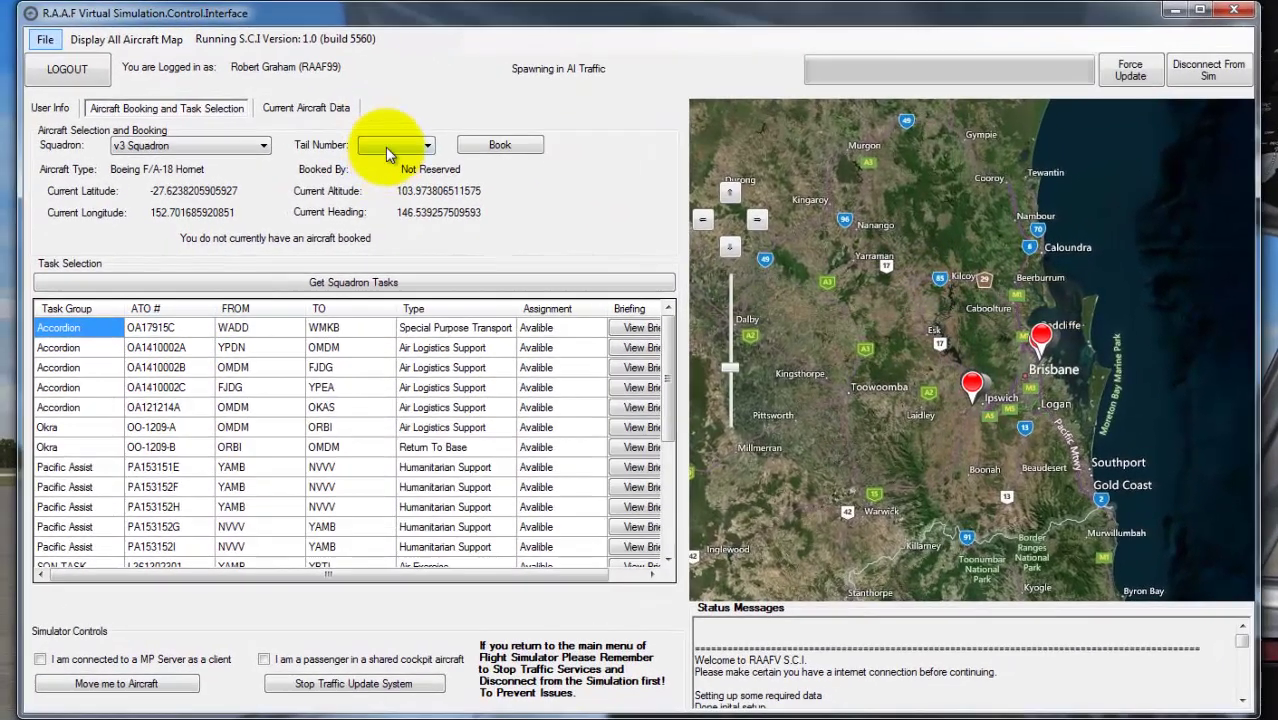
pyautogui.click(352, 157)
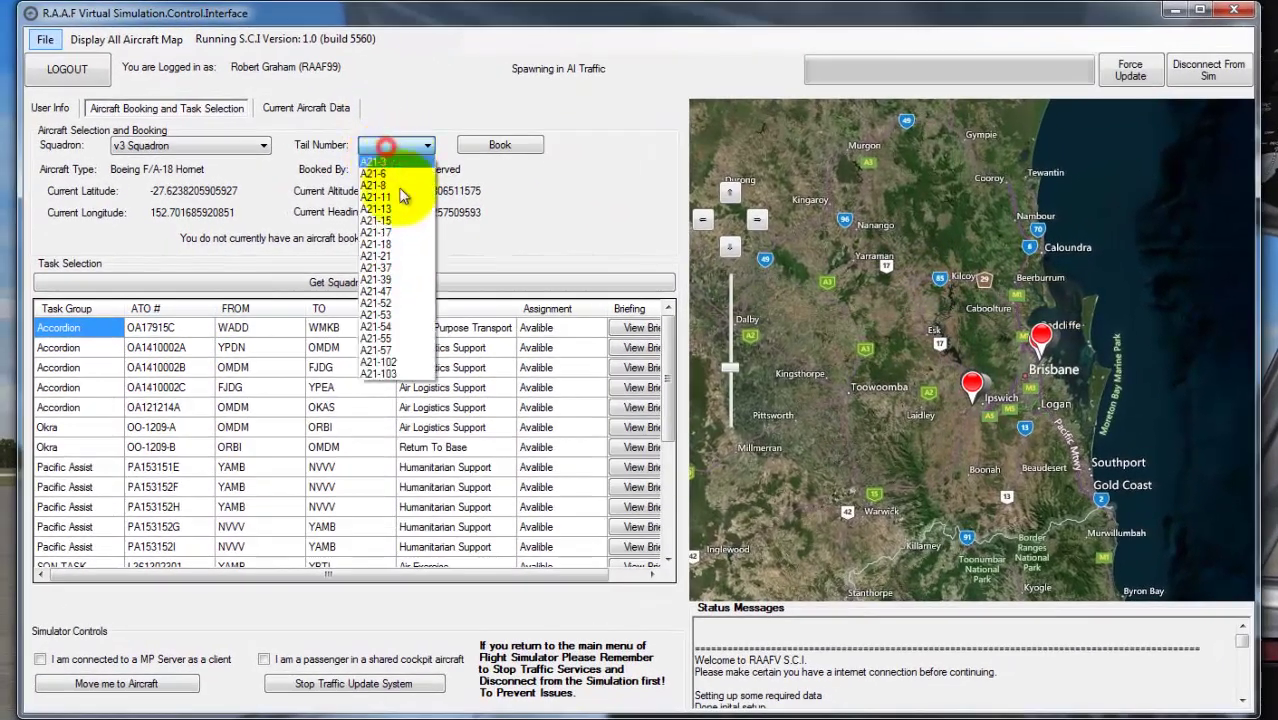
pyautogui.click(216, 148)
pyautogui.click(214, 148)
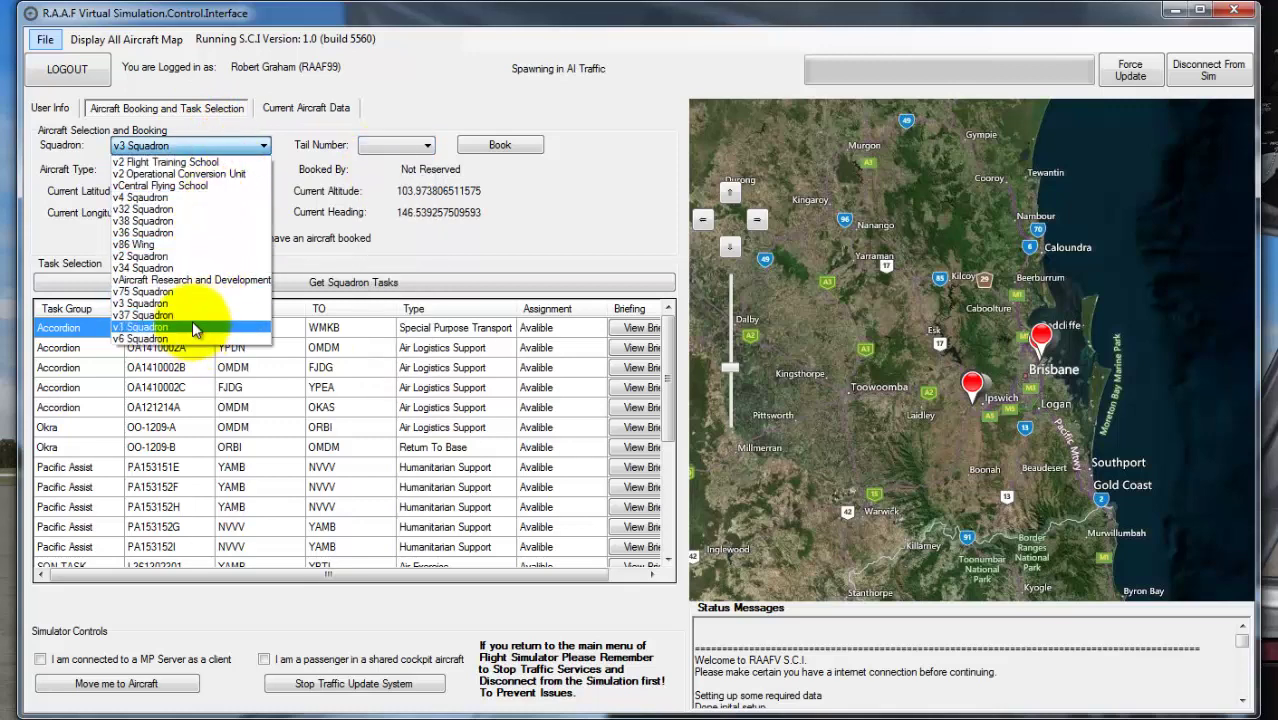
pyautogui.click(218, 315)
pyautogui.click(207, 148)
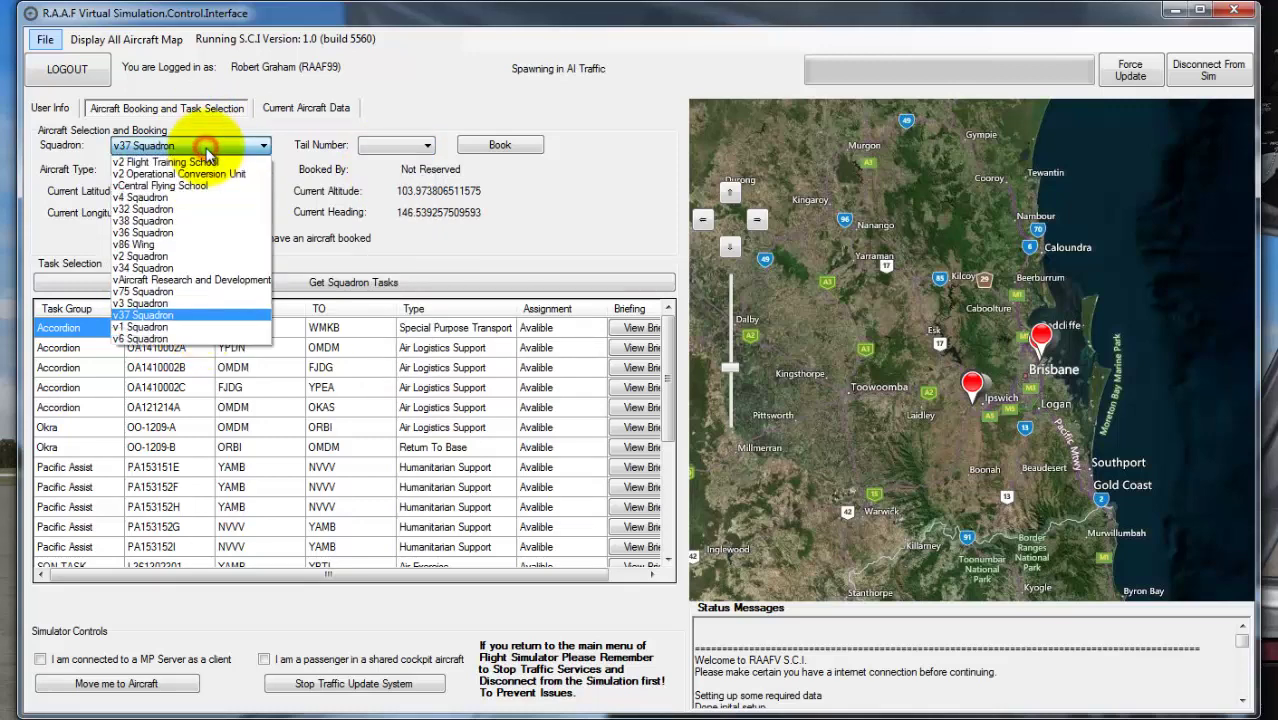
pyautogui.click(205, 327)
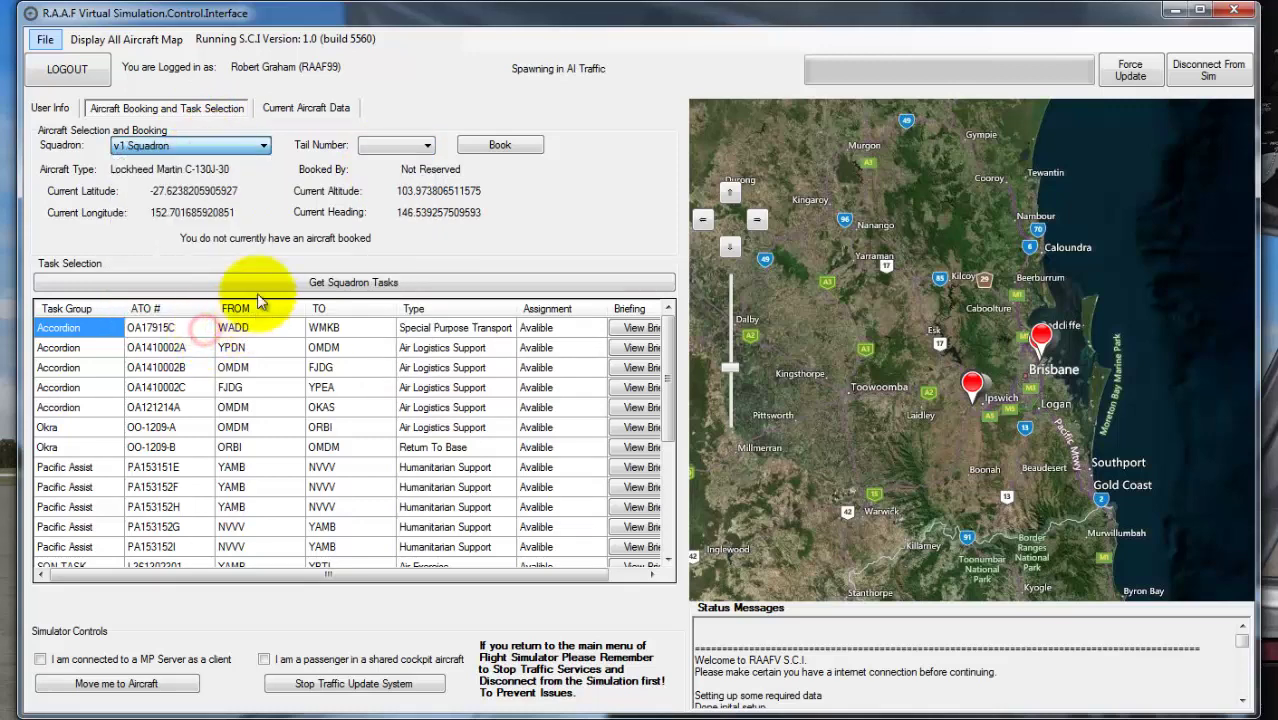
# - Pick tail number A44-203, zoom the map onto the hangars, and book it
pyautogui.click(398, 148)
pyautogui.click(398, 150)
pyautogui.click(378, 190)
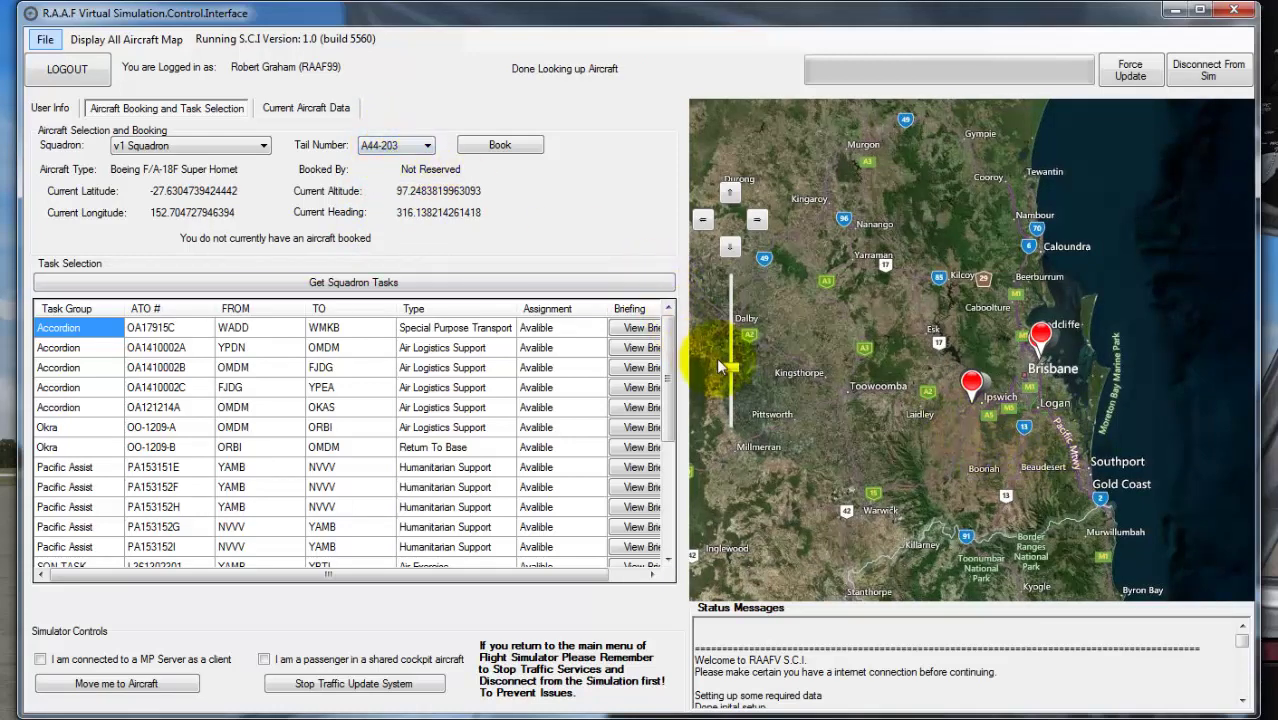
pyautogui.moveTo(724, 367); pyautogui.dragTo(730, 258)
pyautogui.moveTo(968, 389)
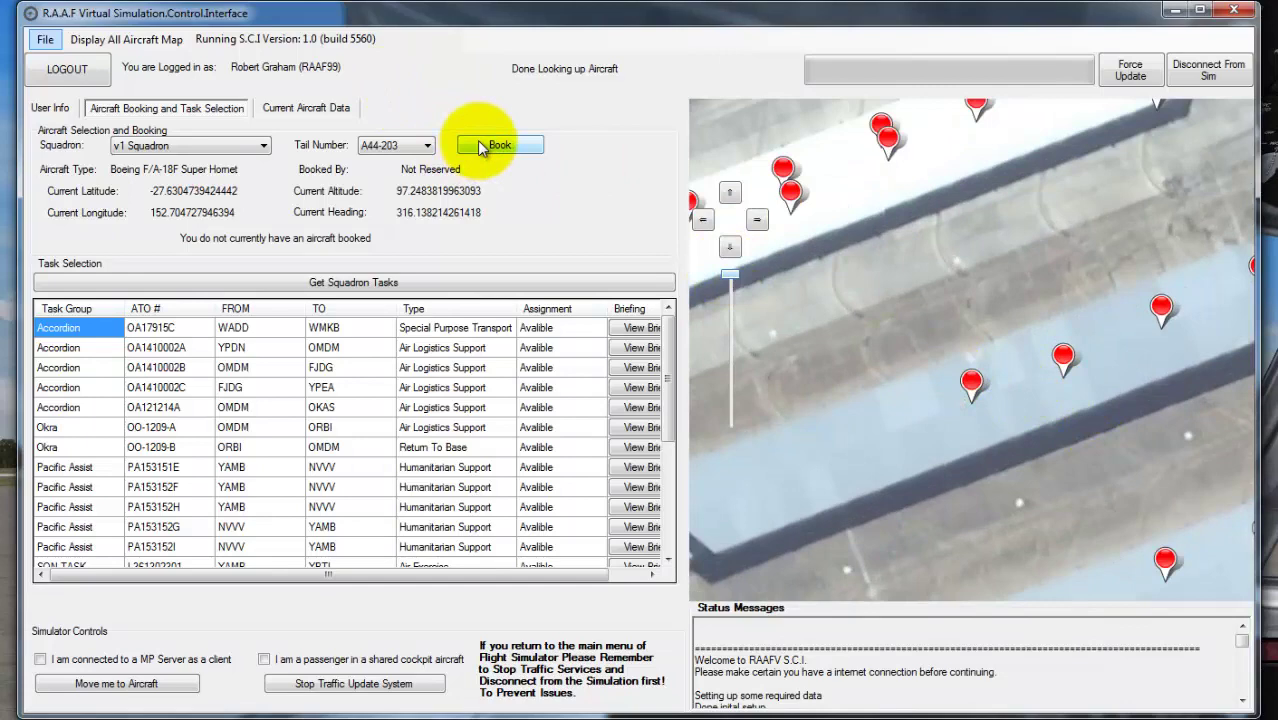
pyautogui.click(479, 147)
pyautogui.click(978, 503)
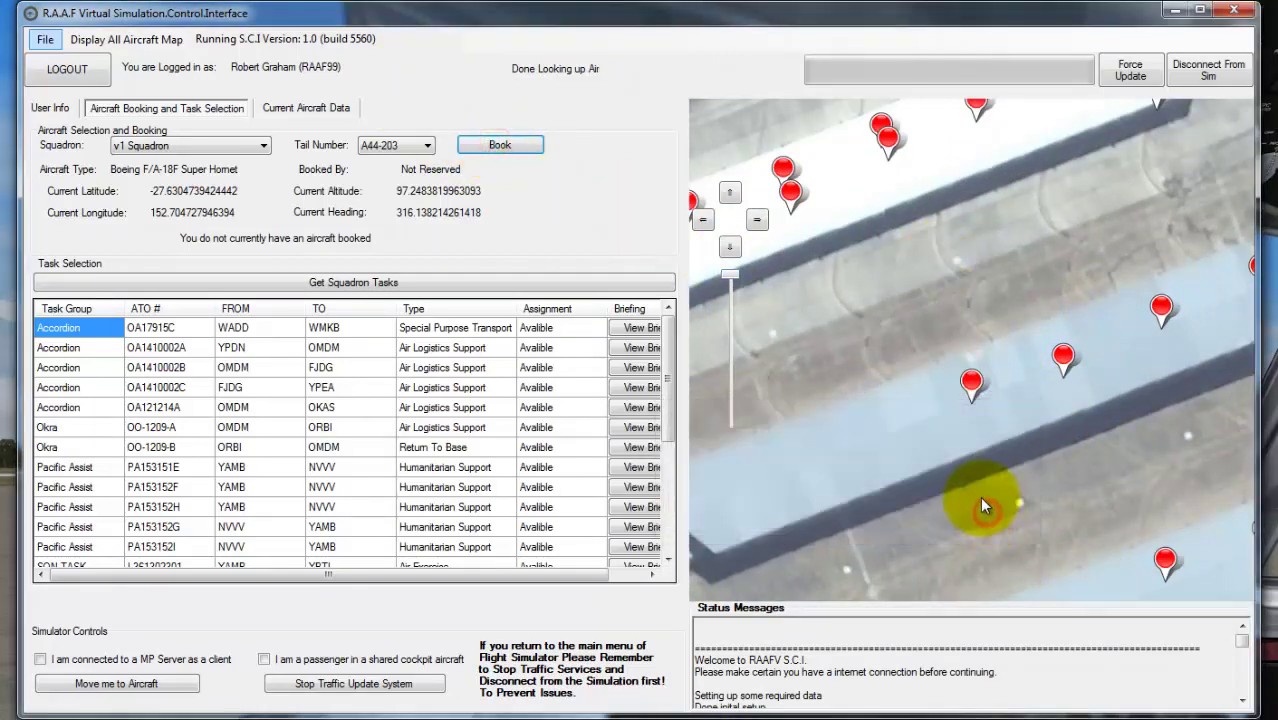
pyautogui.click(511, 157)
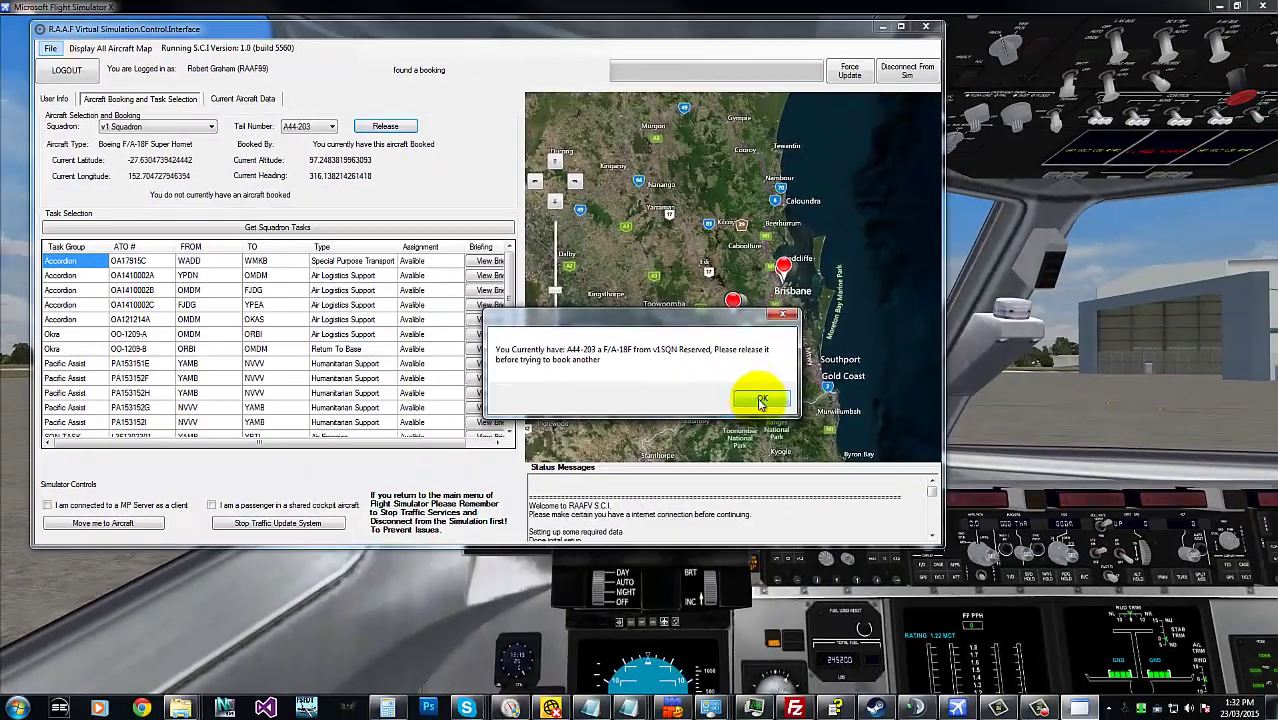
# - Acknowledge the A44-203 booking, move into the F/A-18F, and switch FSX to Outside Spot view
pyautogui.click(843, 438)
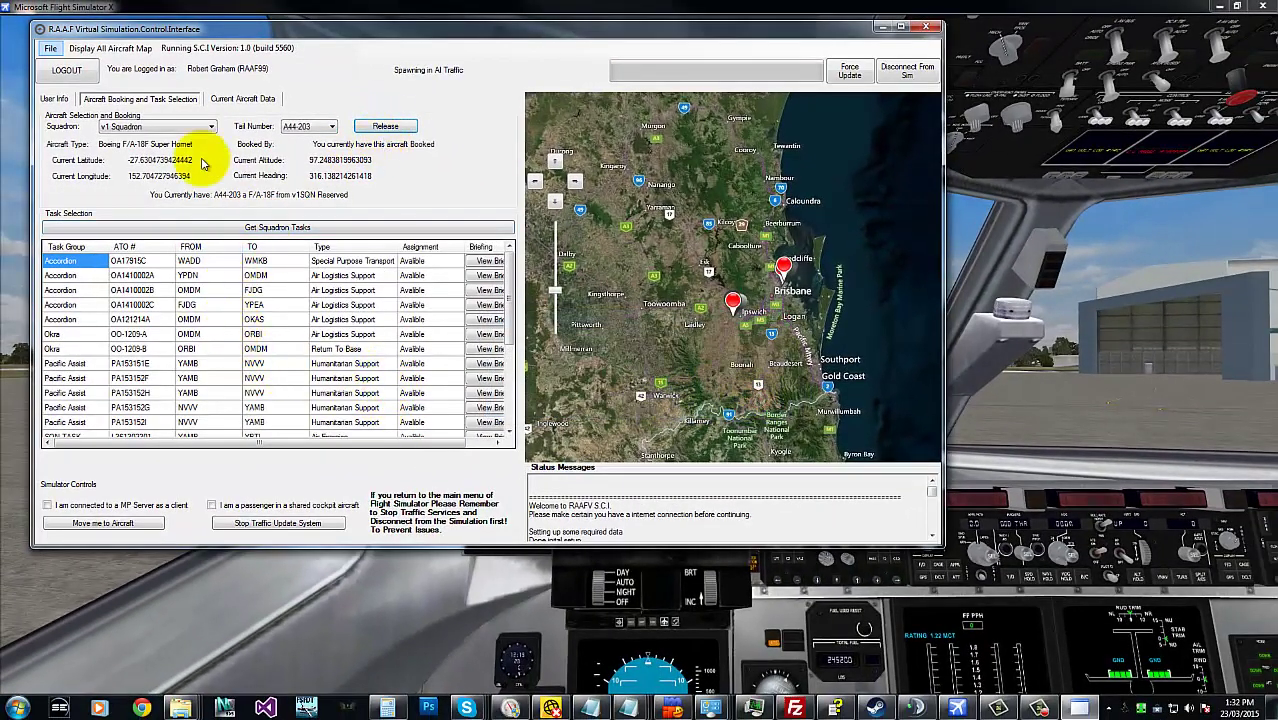
pyautogui.click(110, 521)
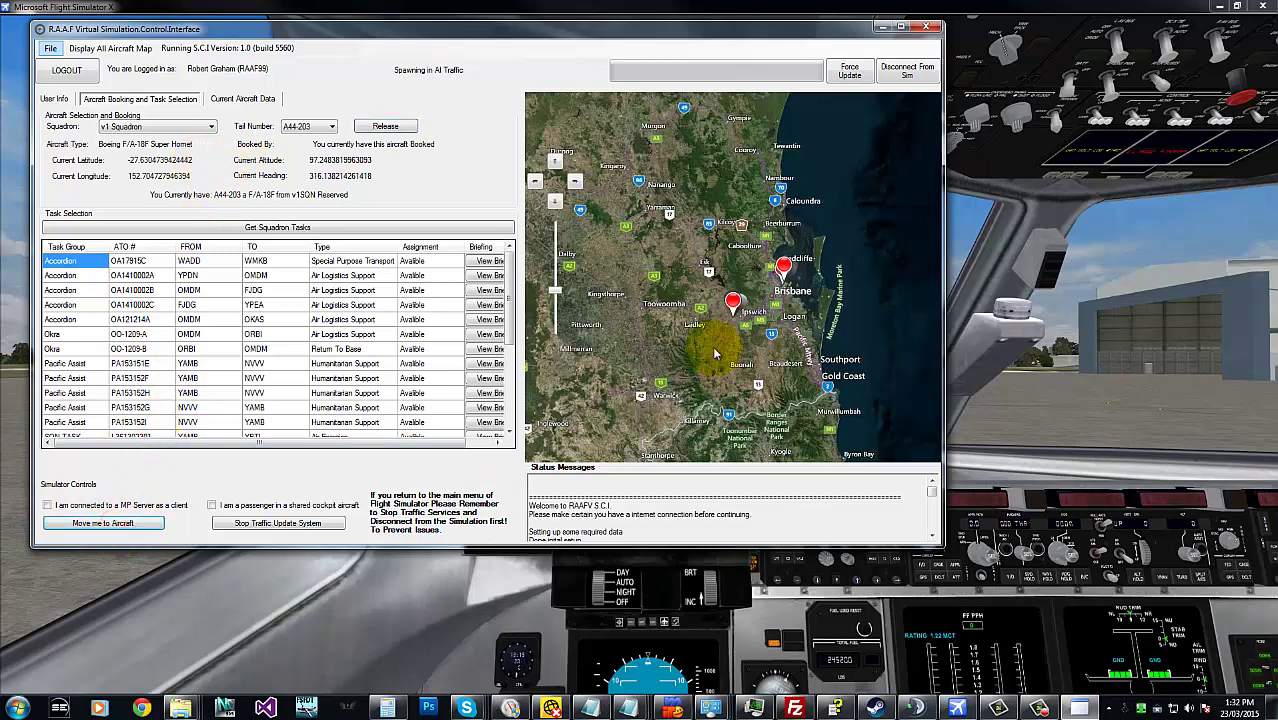
pyautogui.click(1160, 310)
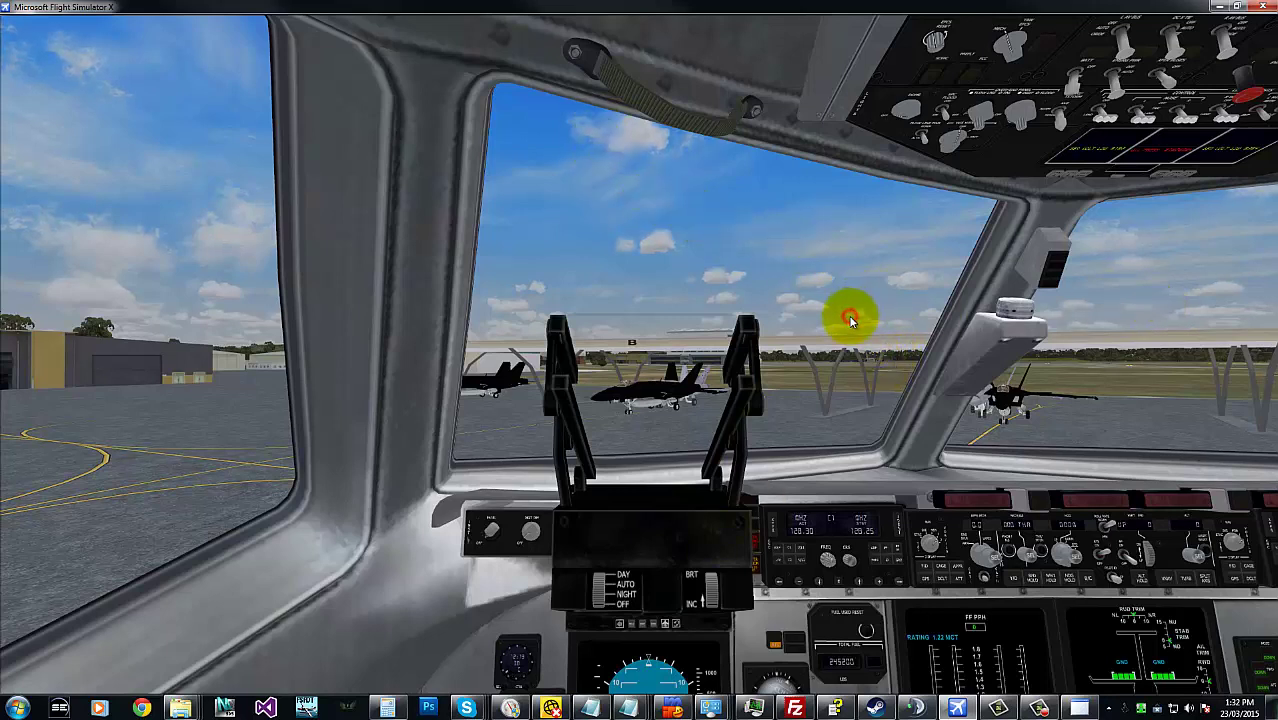
pyautogui.click(837, 390)
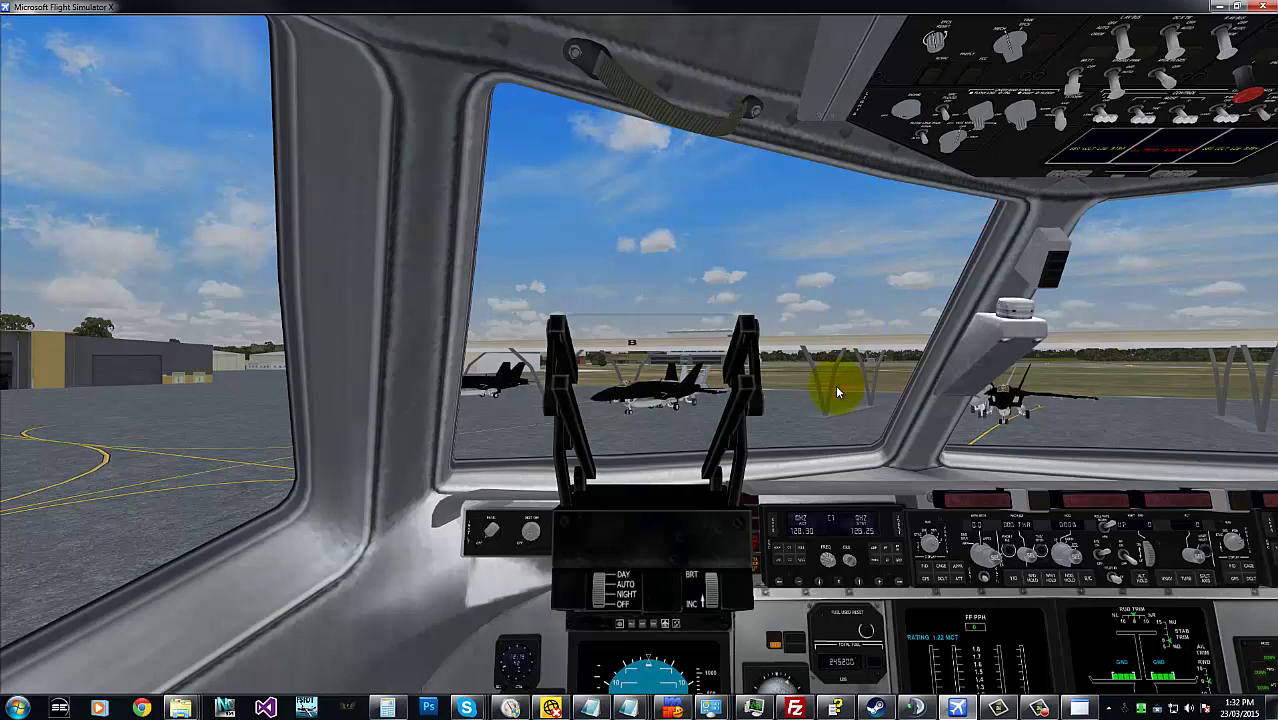
pyautogui.press('s')
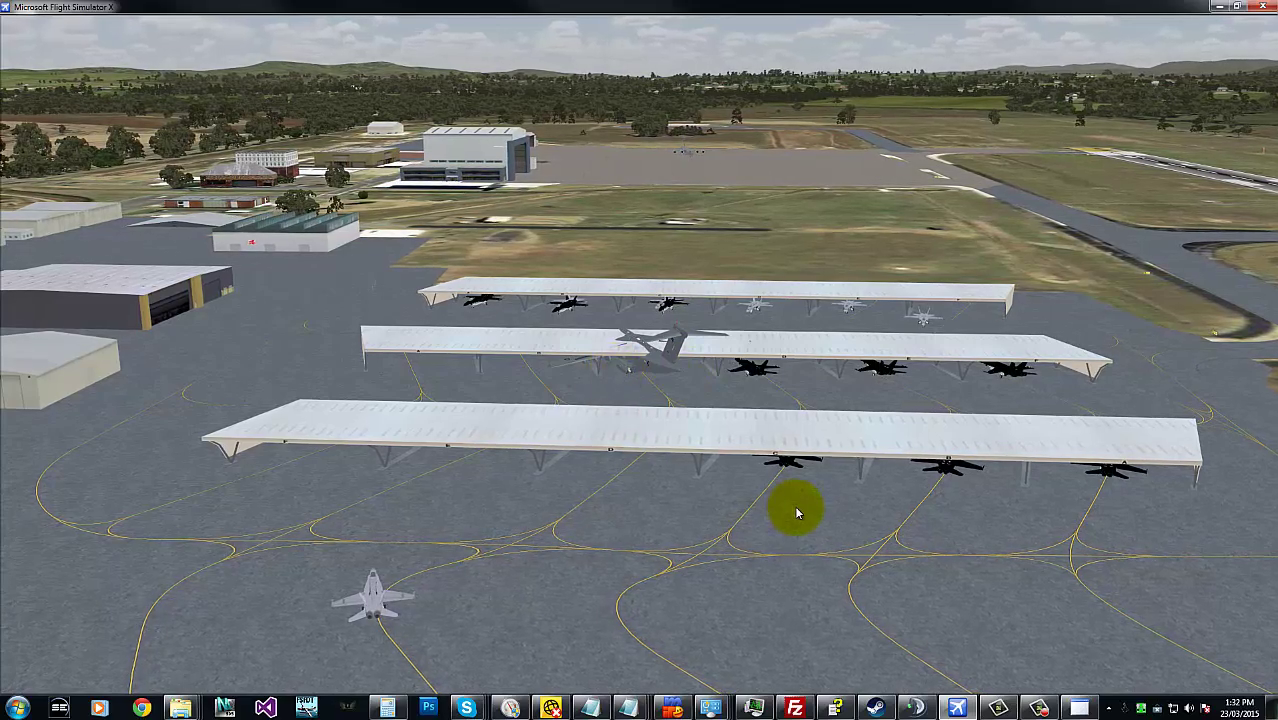
# - Switch back to S.C.I and release the F/A-18F A44-203
pyautogui.hotkey('alt', 'Tab')
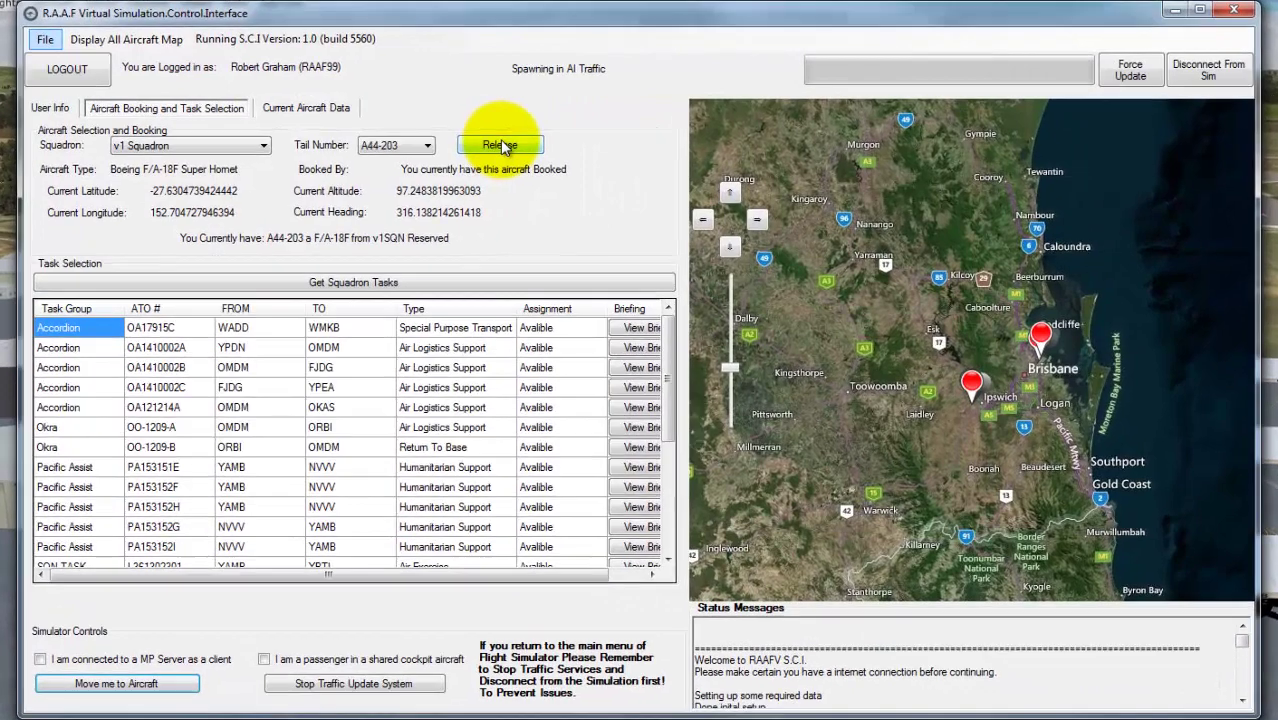
pyautogui.click(440, 135)
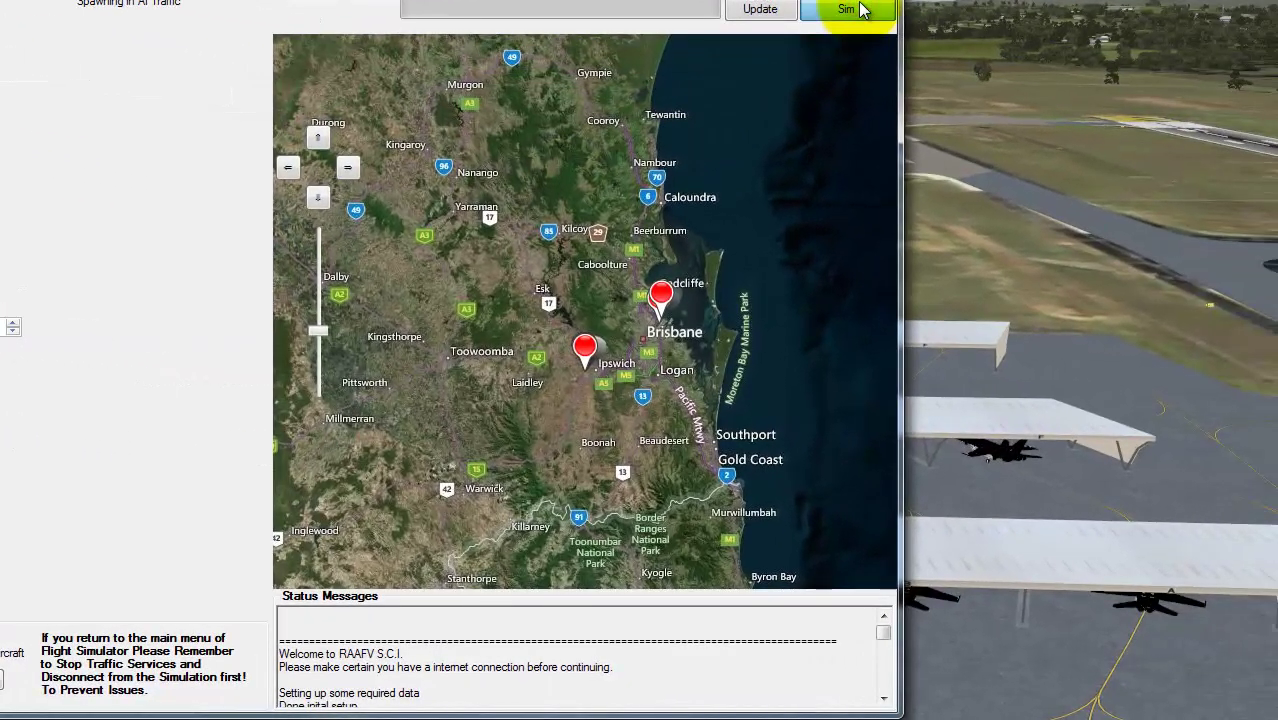
# - Disconnect from the sim, confirm the traffic shutdown, log out, and close S.C.I via File
pyautogui.click(858, 10)
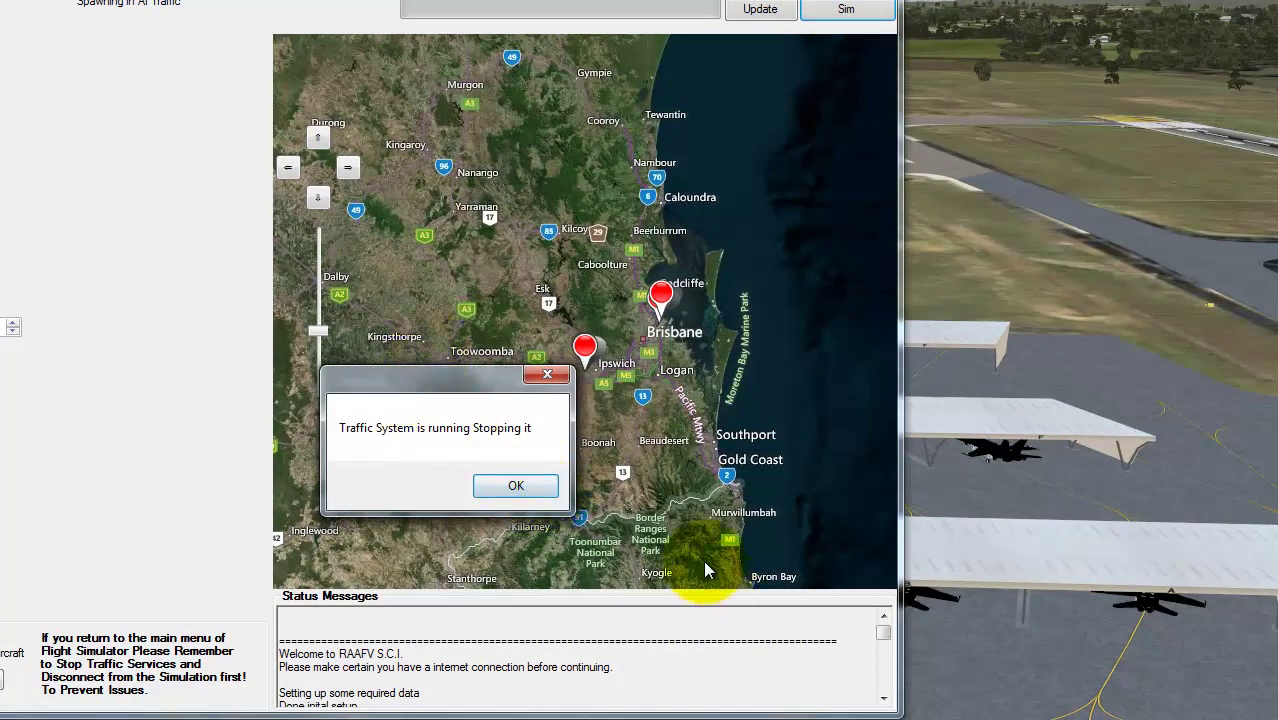
pyautogui.click(514, 487)
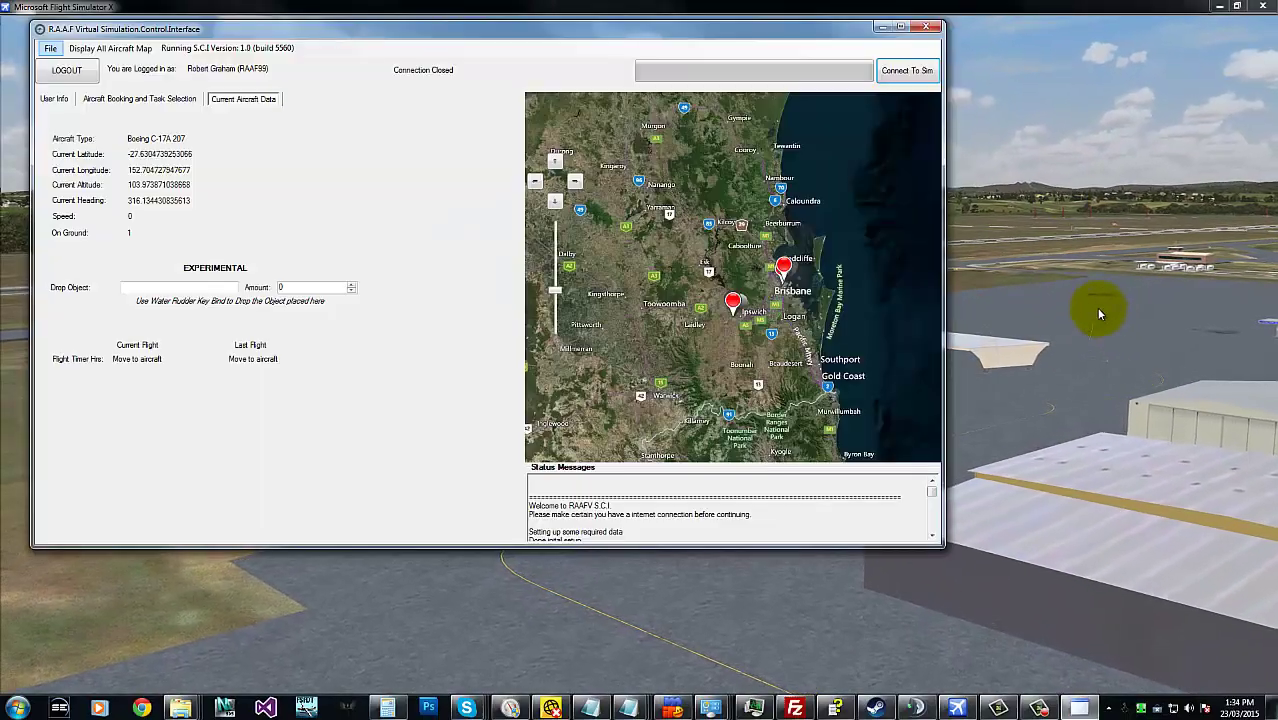
pyautogui.click(62, 70)
pyautogui.click(50, 48)
pyautogui.click(58, 100)
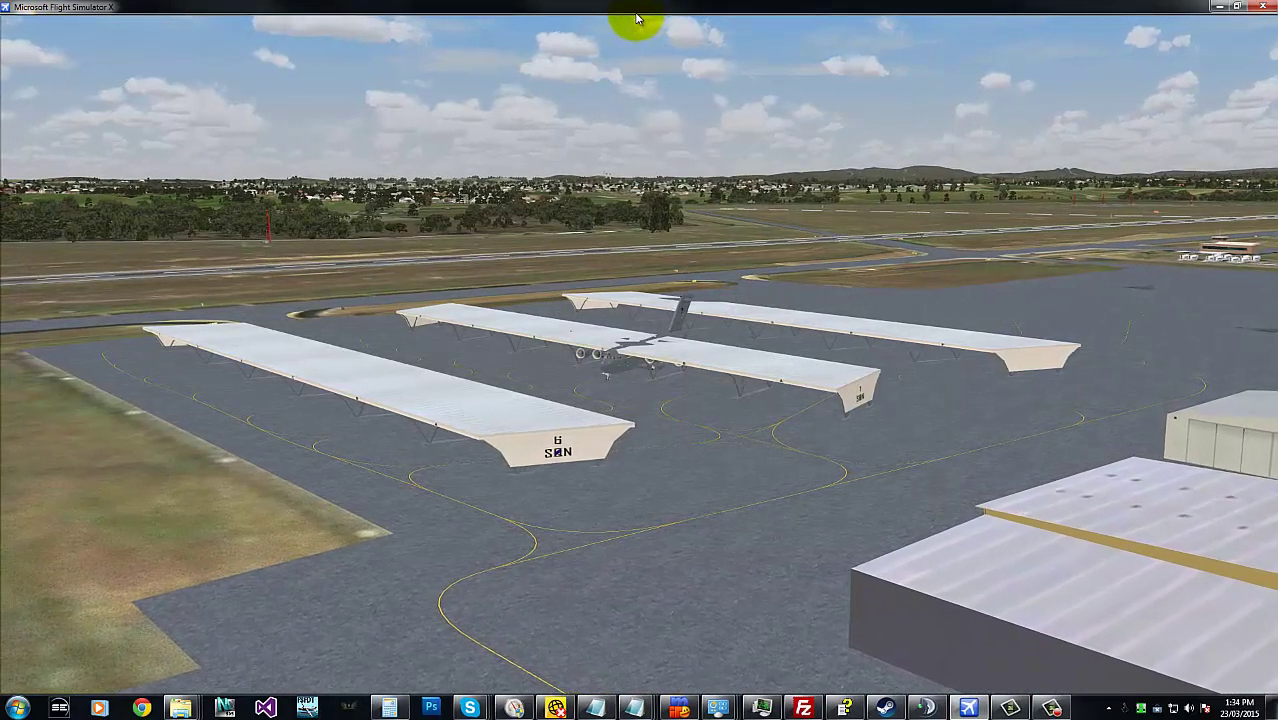